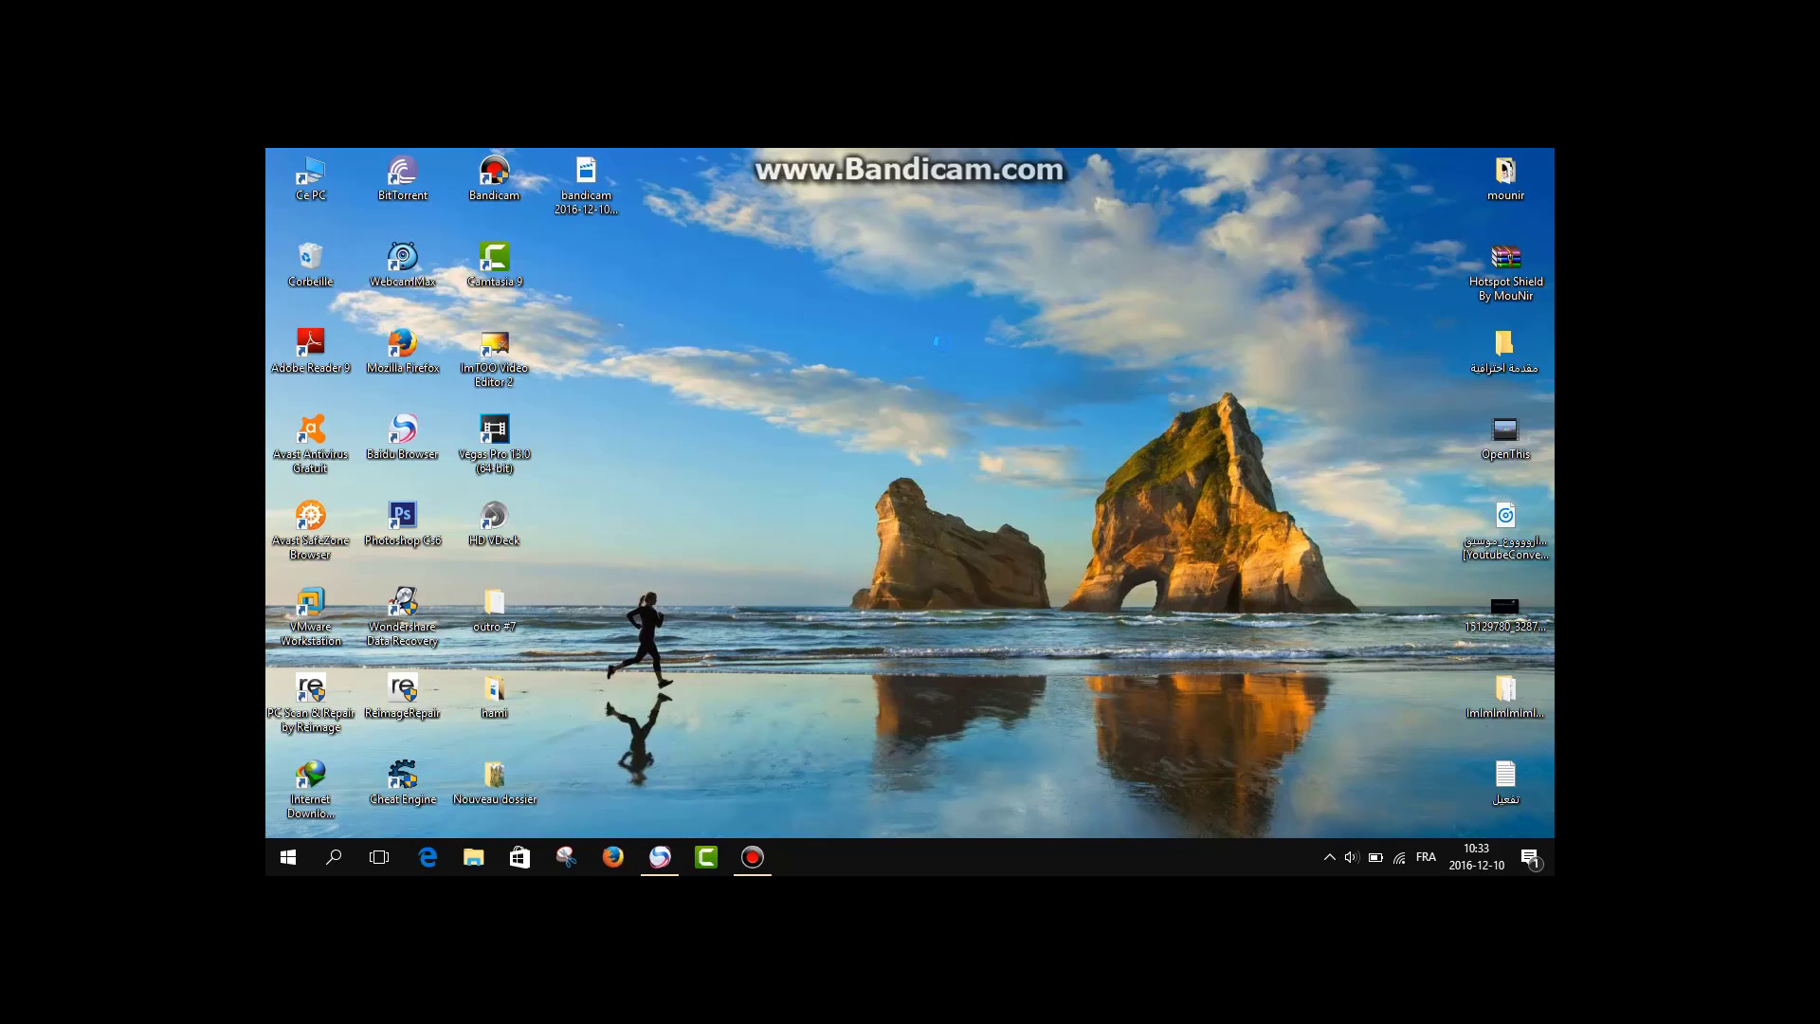
right_click(822, 261)
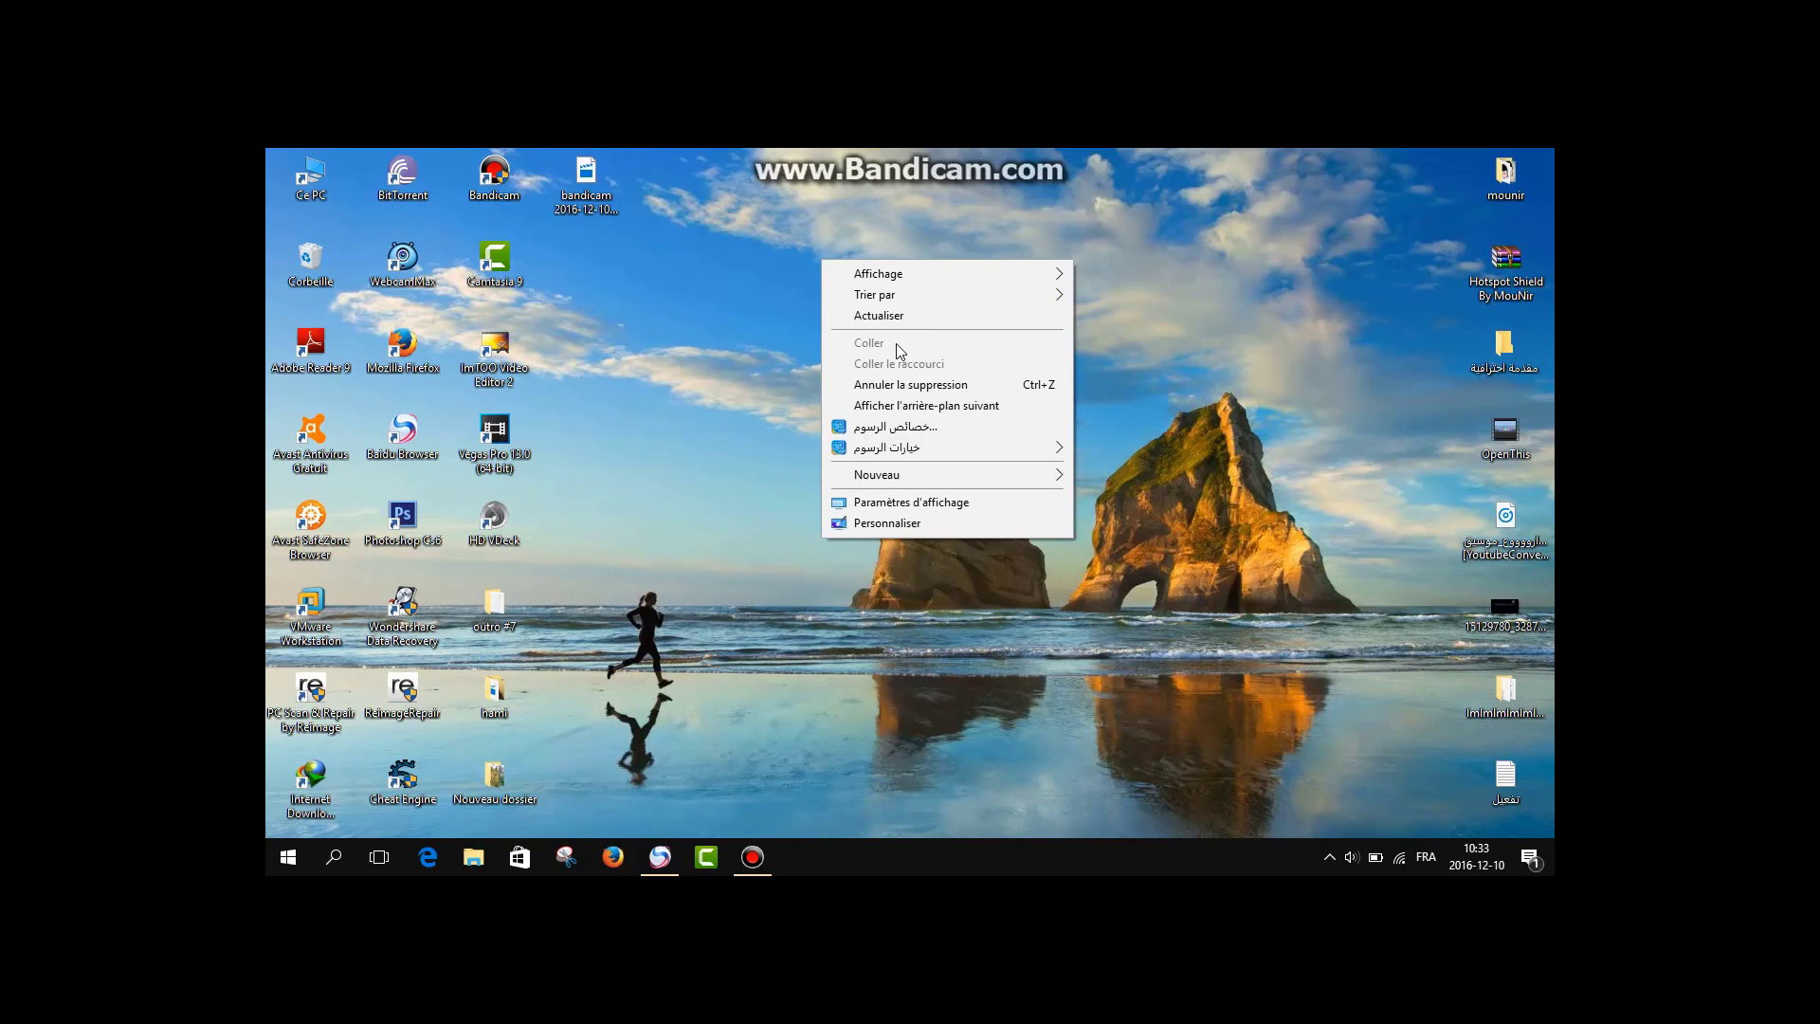
left_click(904, 314)
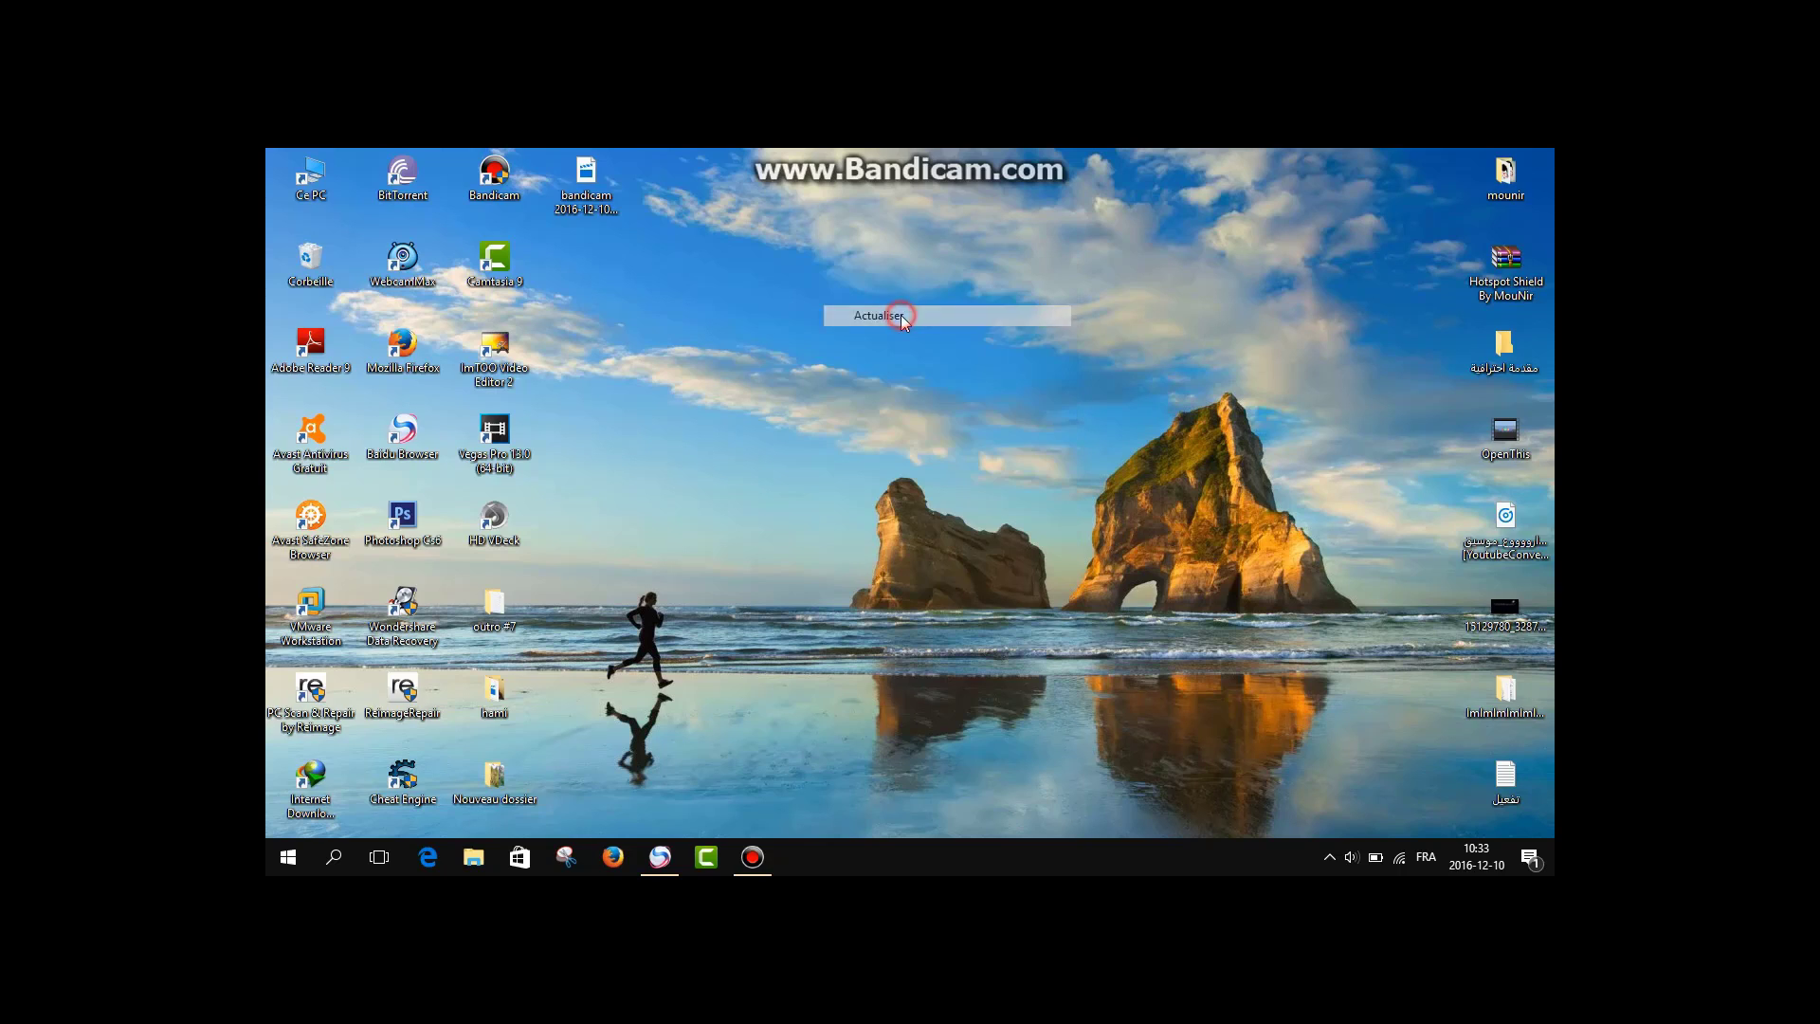
left_click(810, 406)
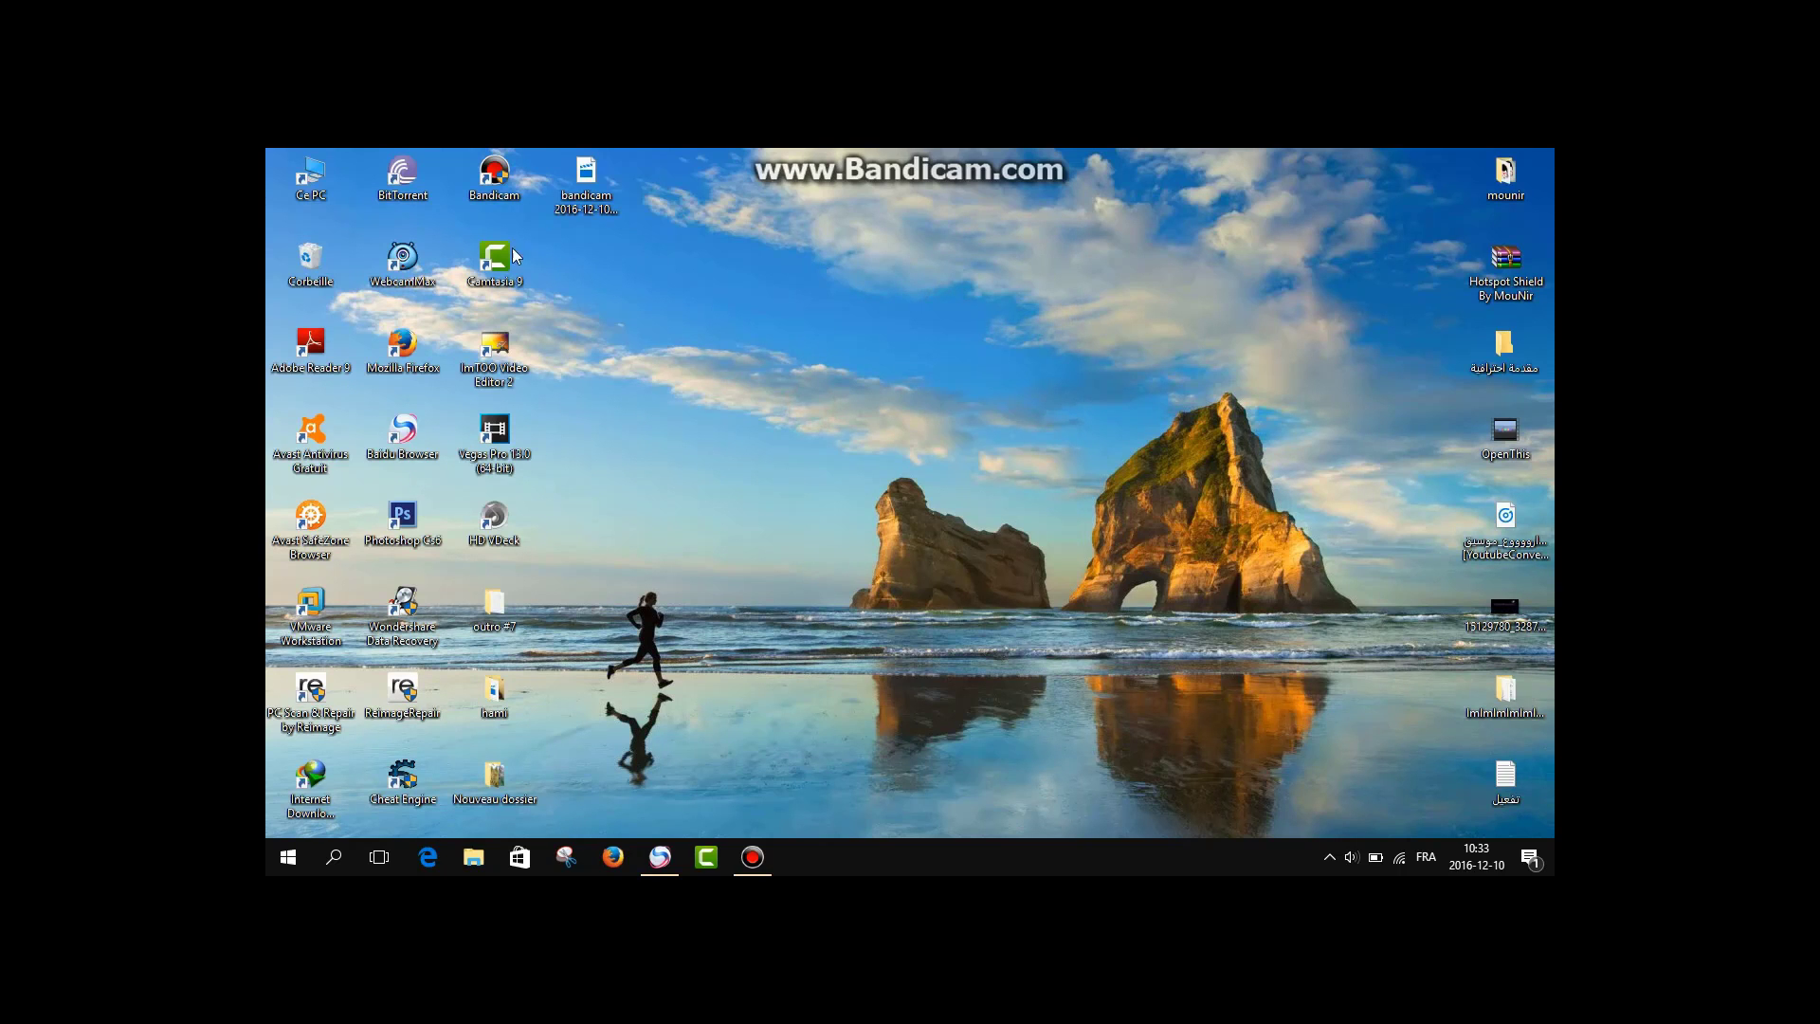
left_click_drag(512, 247, 1128, 300)
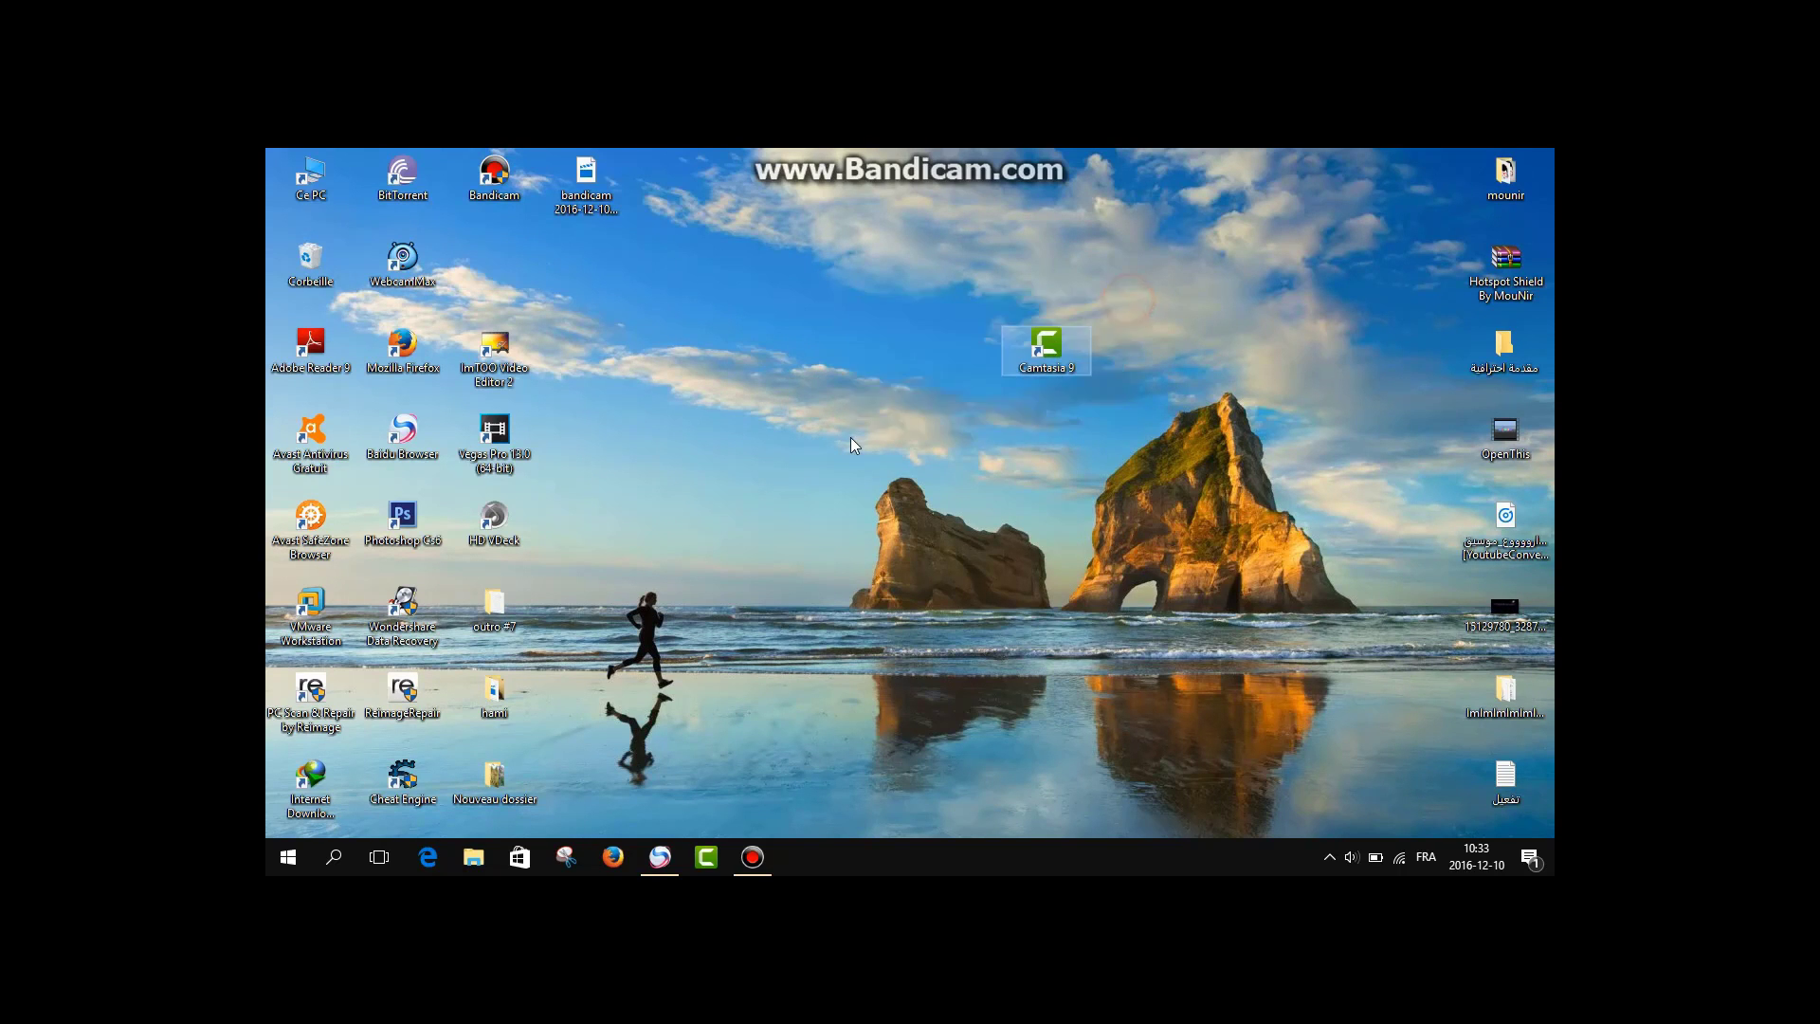
left_click_drag(875, 421, 1228, 236)
left_click_drag(1143, 282, 978, 426)
left_click_drag(978, 334, 976, 333)
left_click_drag(1101, 232, 881, 410)
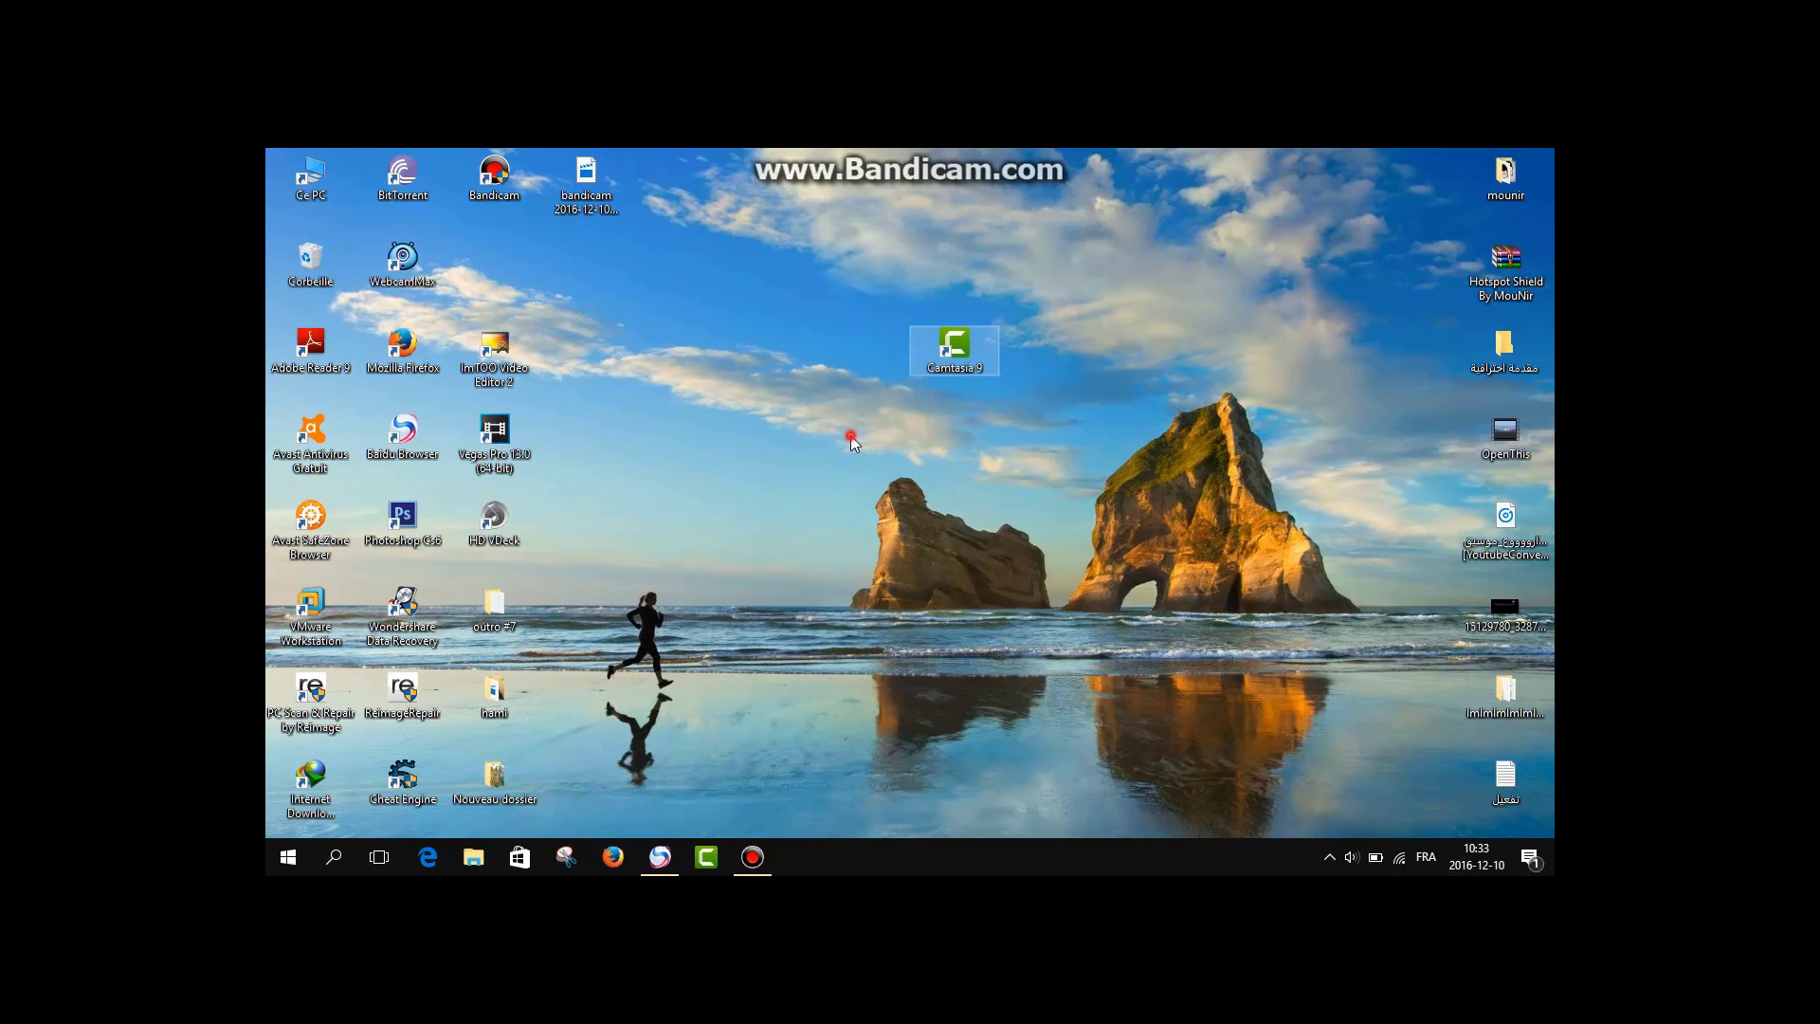
Launch Camtasia 9 to view its evaluation dialog, cancel the dialog, close the program and return its shortcut to the other desktop icons.
double_click(965, 345)
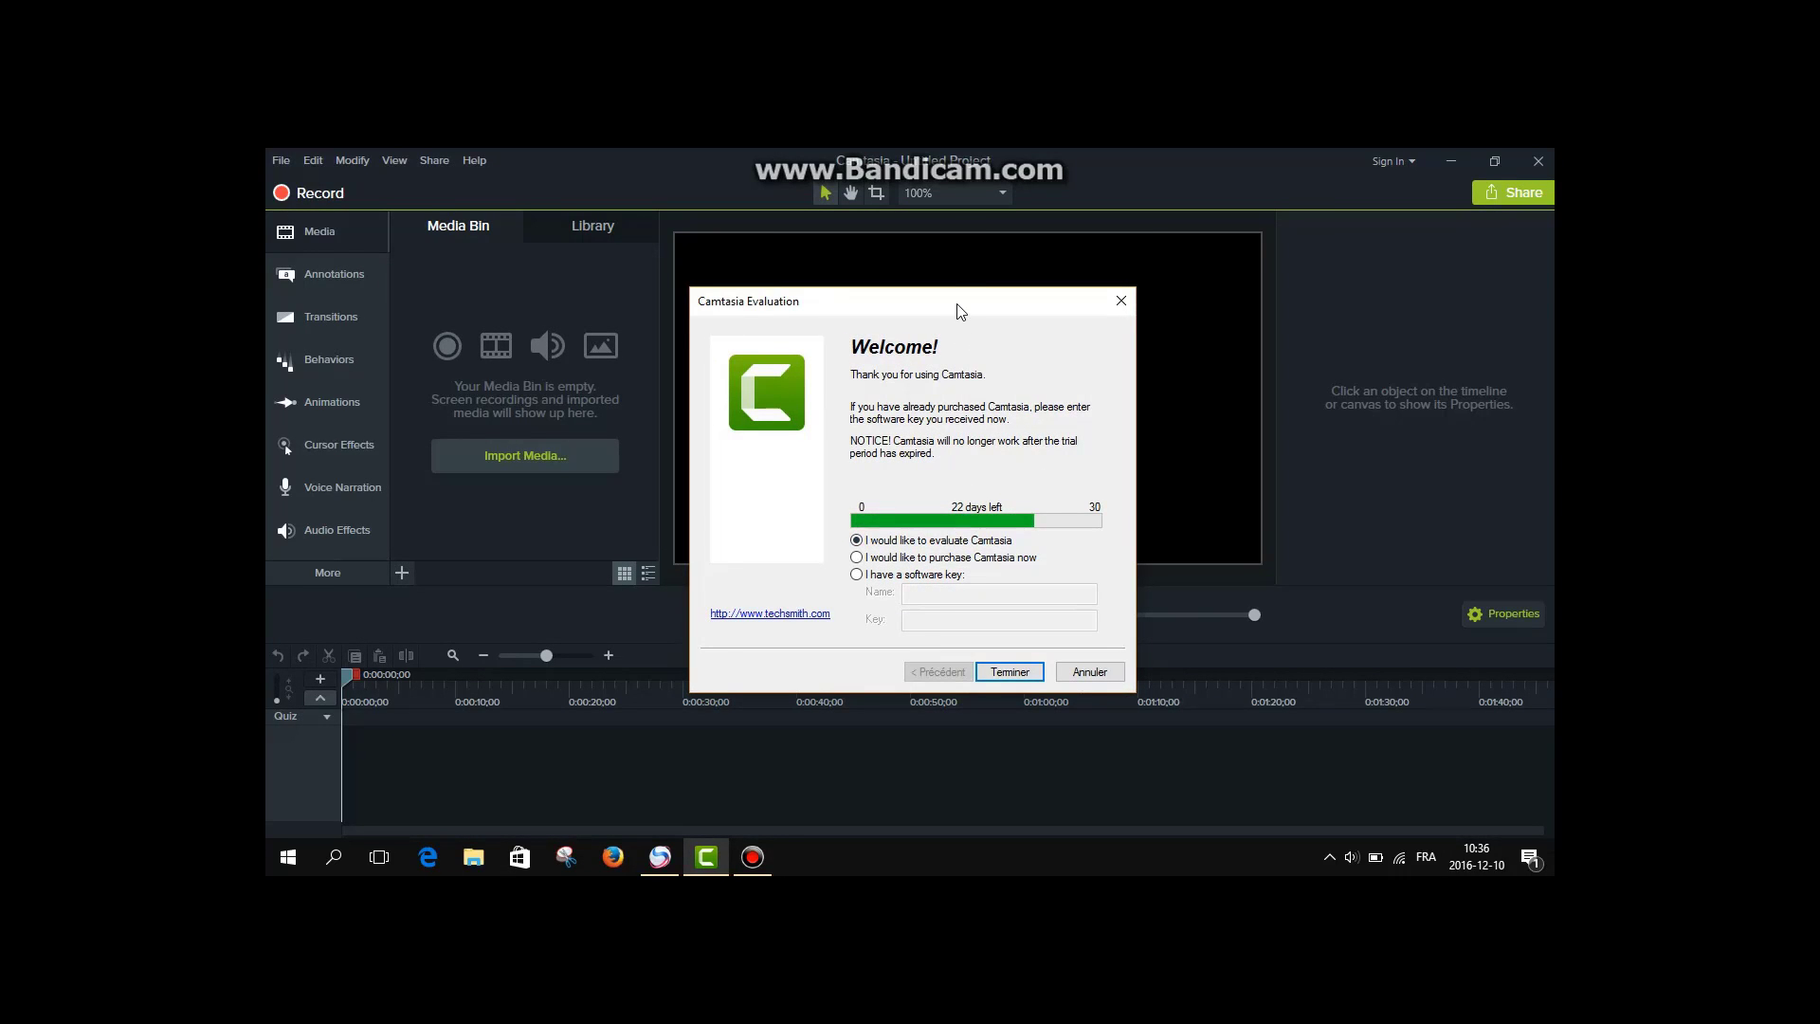
left_click_drag(957, 308, 983, 267)
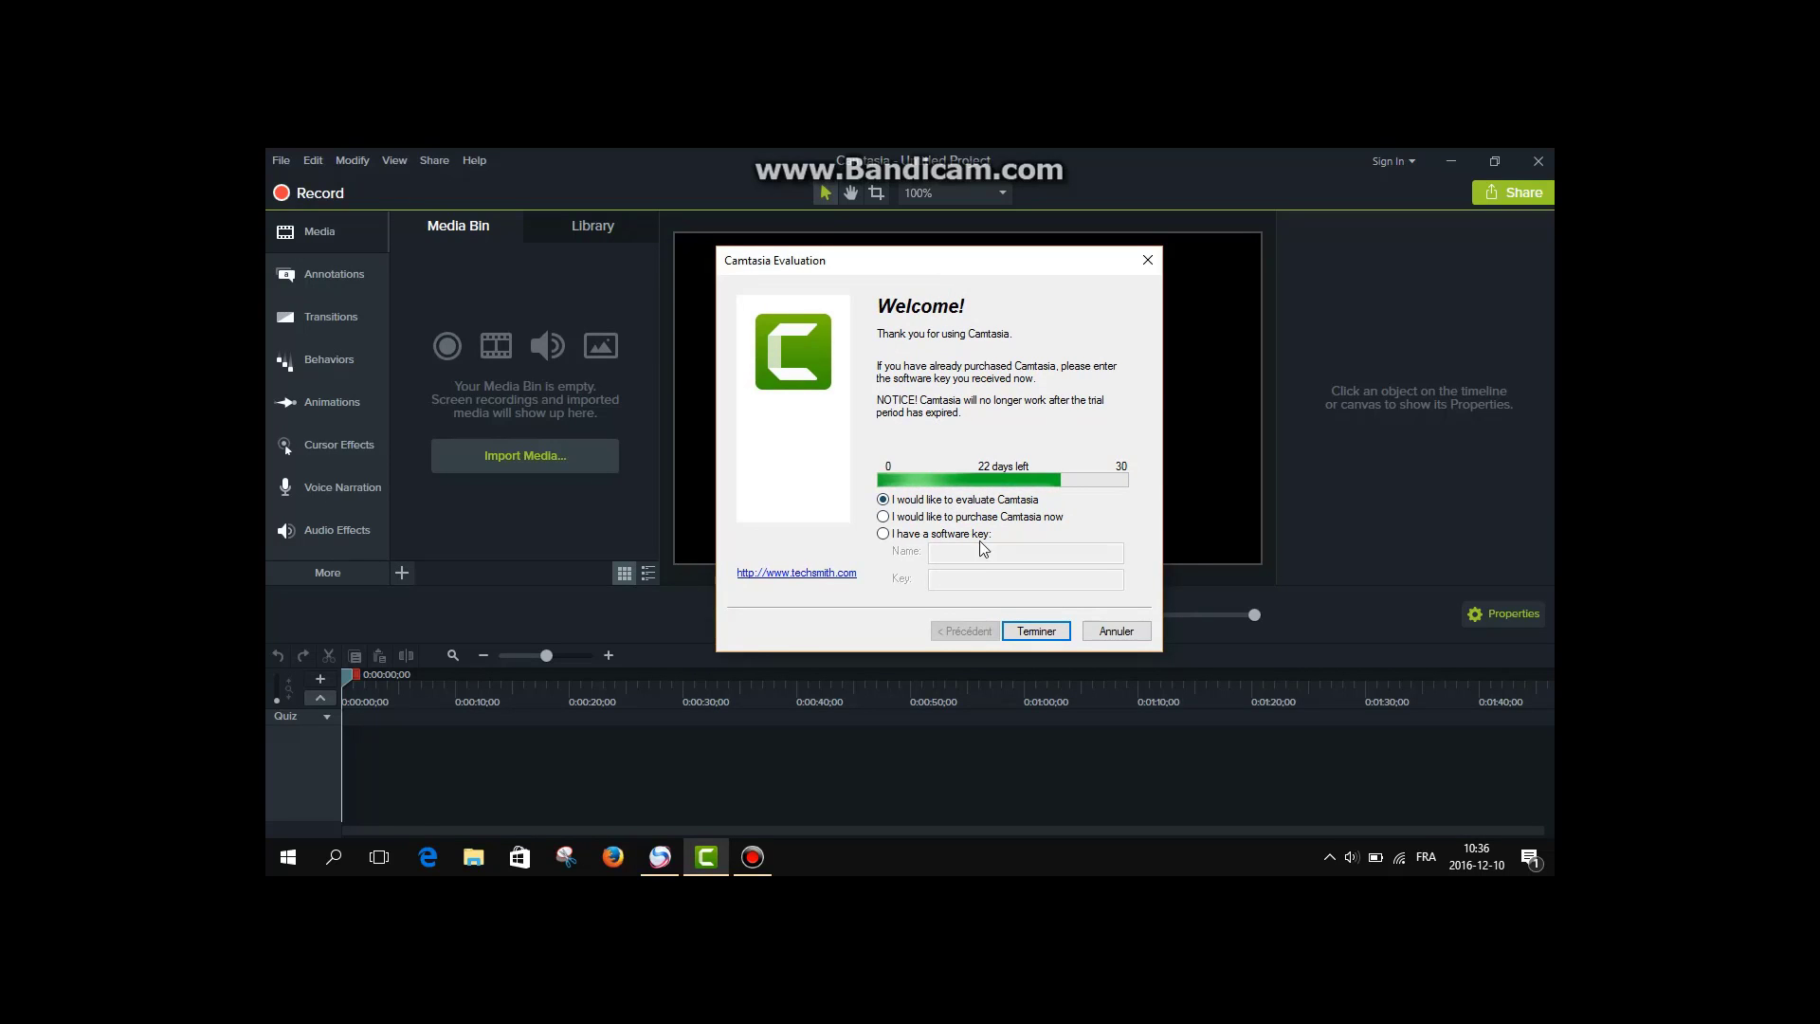
left_click(1098, 631)
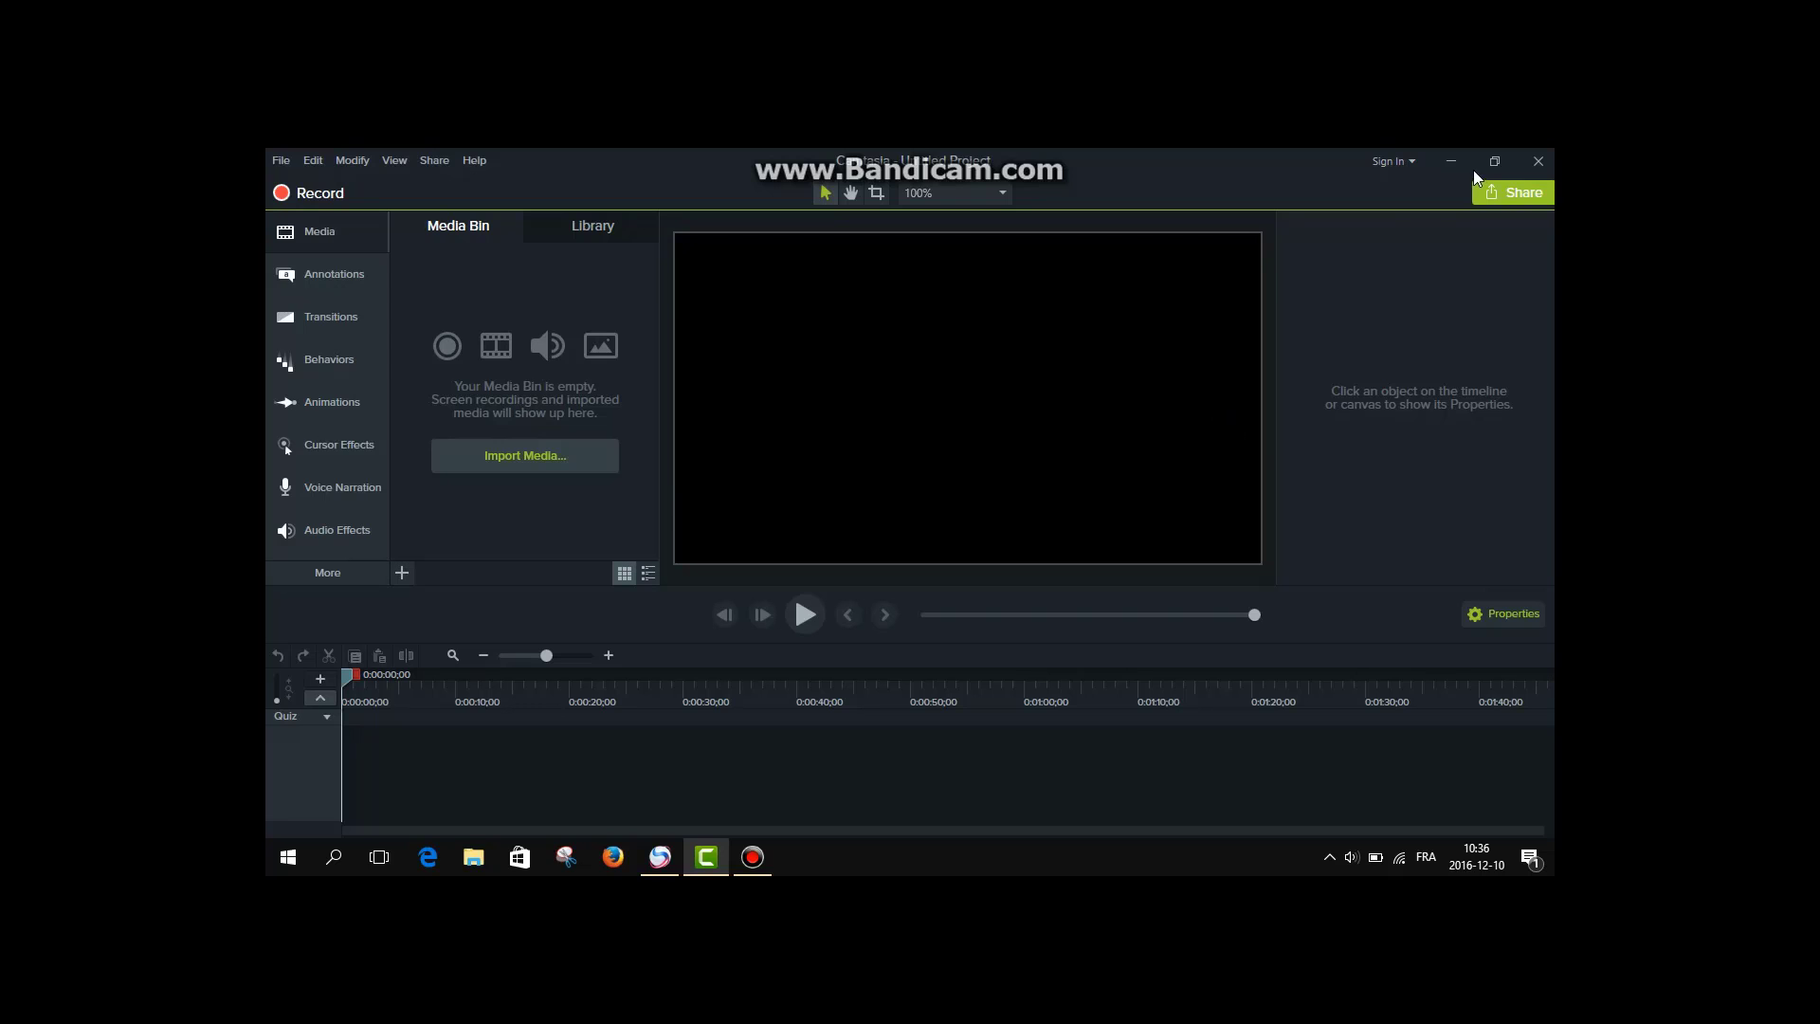
left_click(1539, 161)
left_click_drag(964, 346, 531, 267)
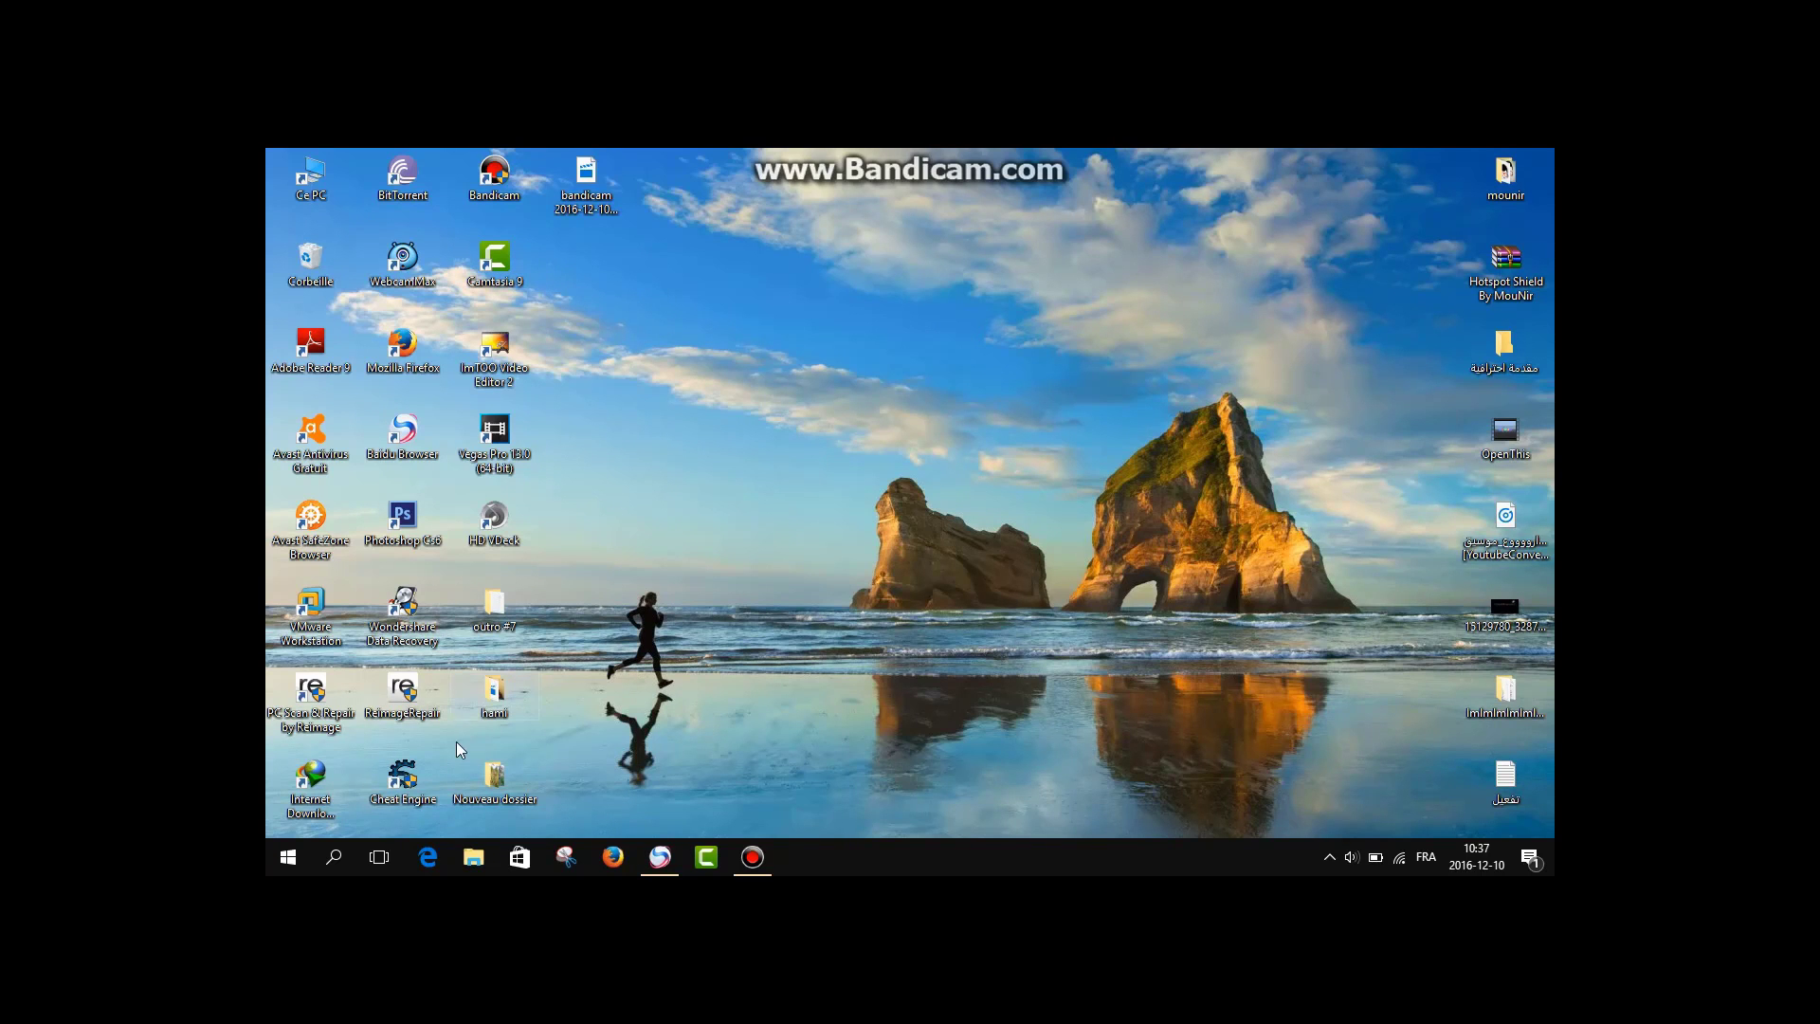
Search Windows for "windows" and open the Pare-feu Windows control panel.
left_click(293, 867)
left_click(292, 861)
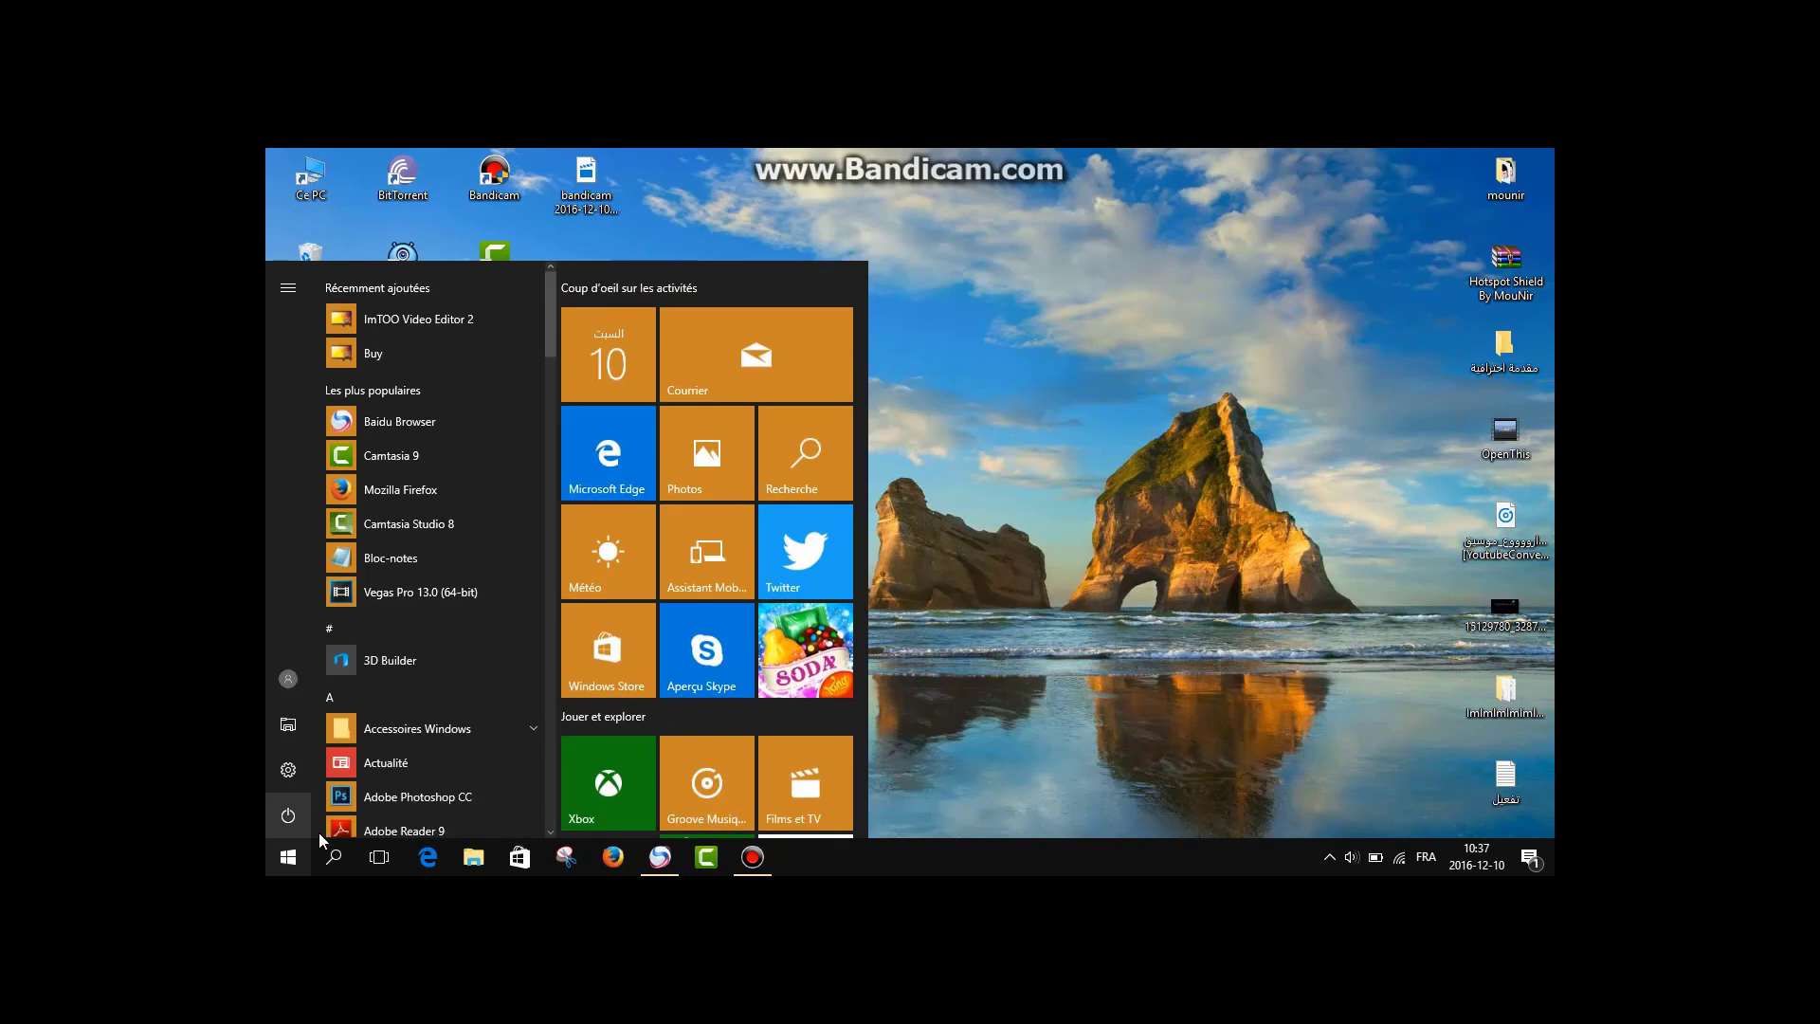
left_click(334, 858)
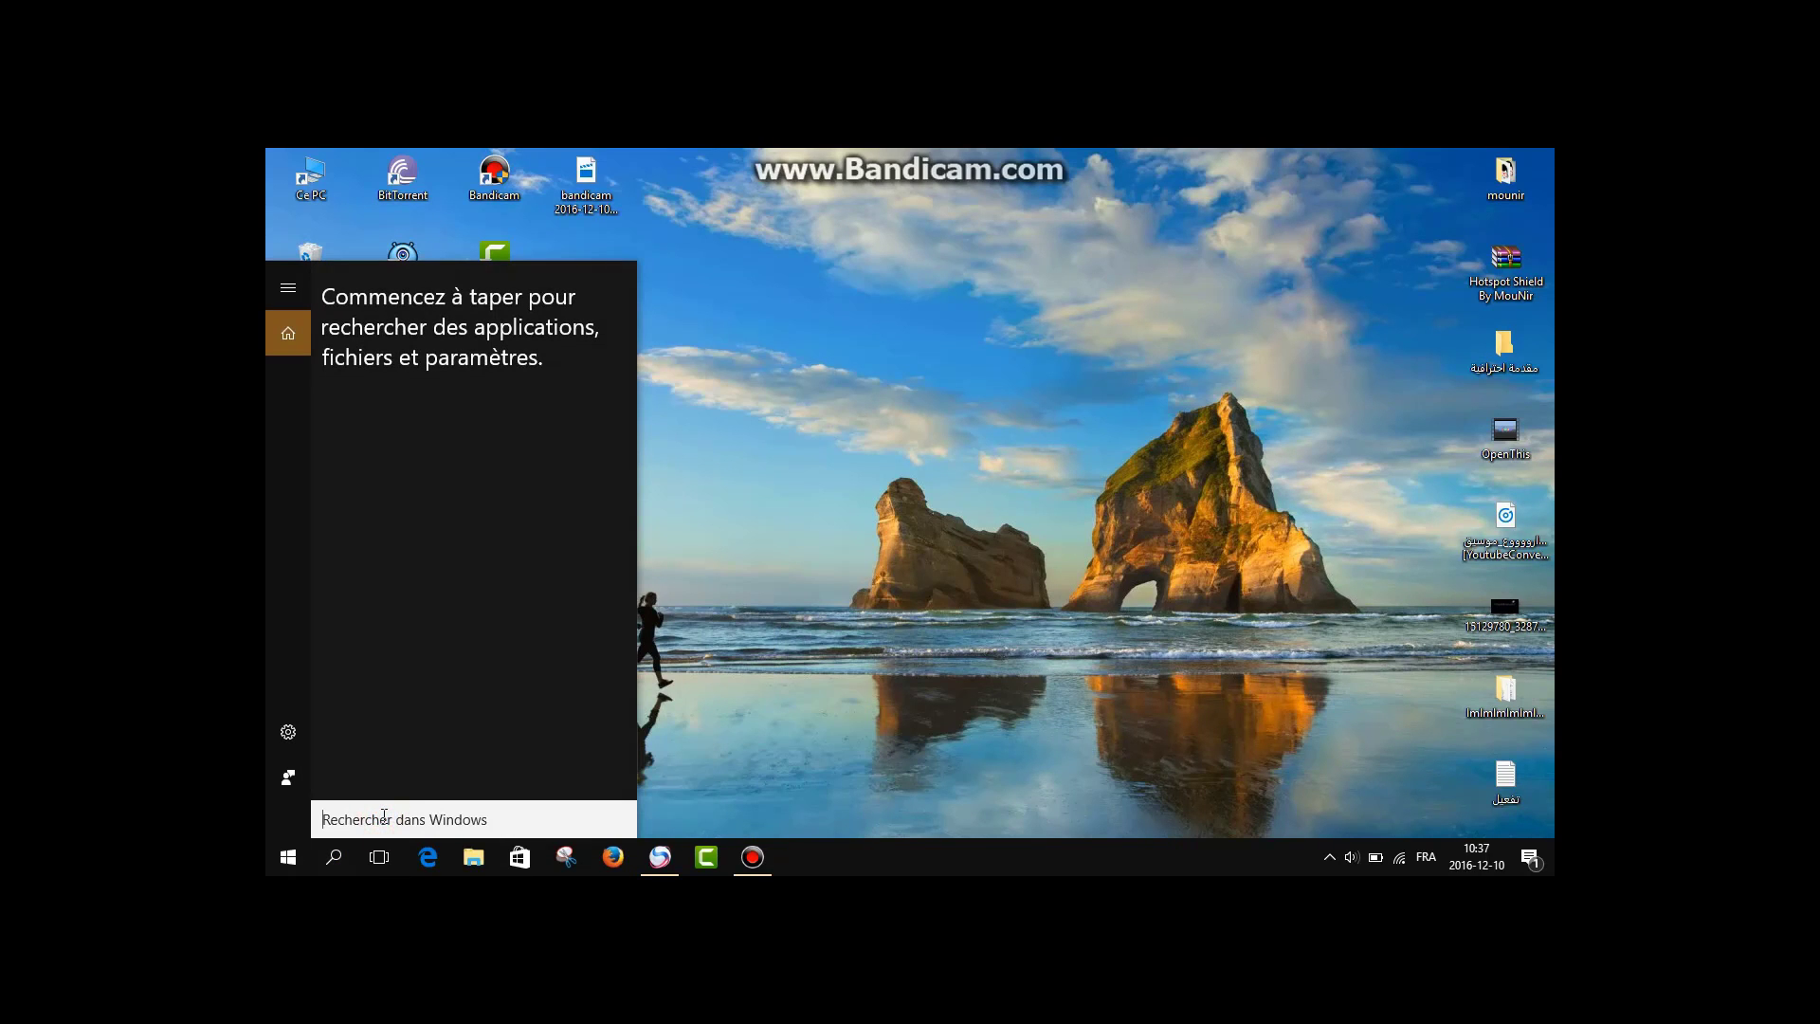
type("win")
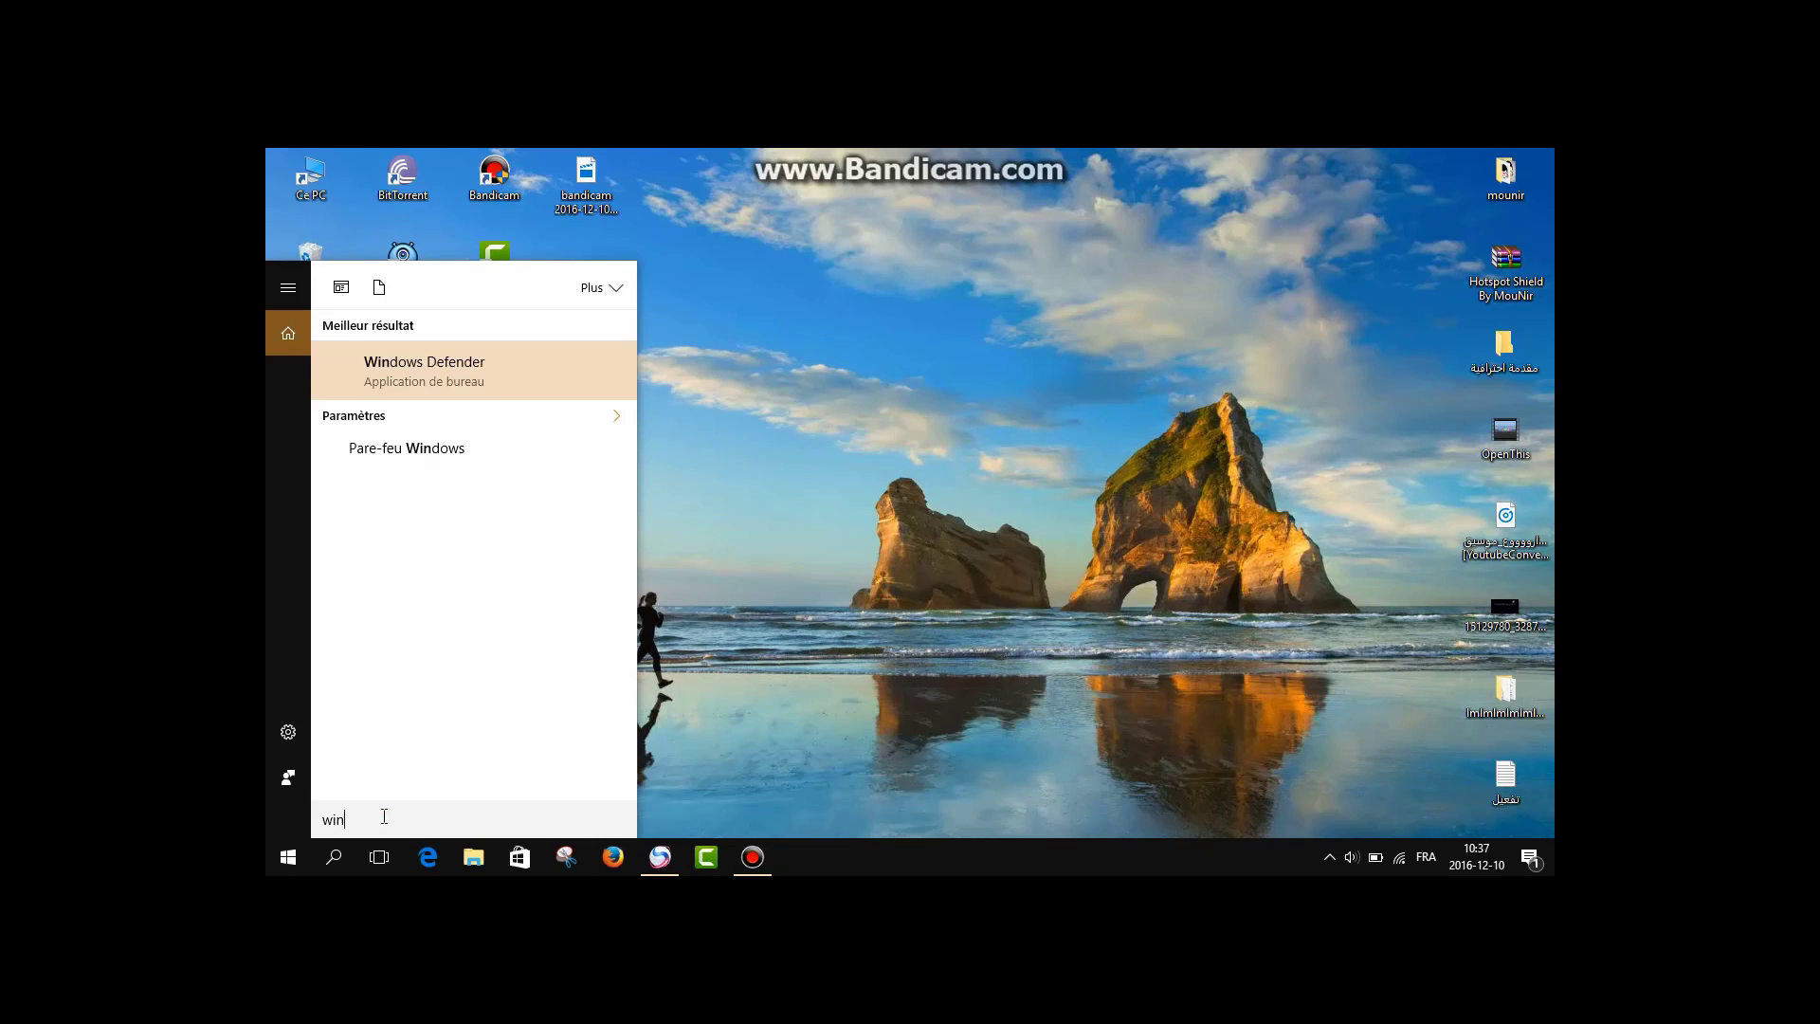
type("d")
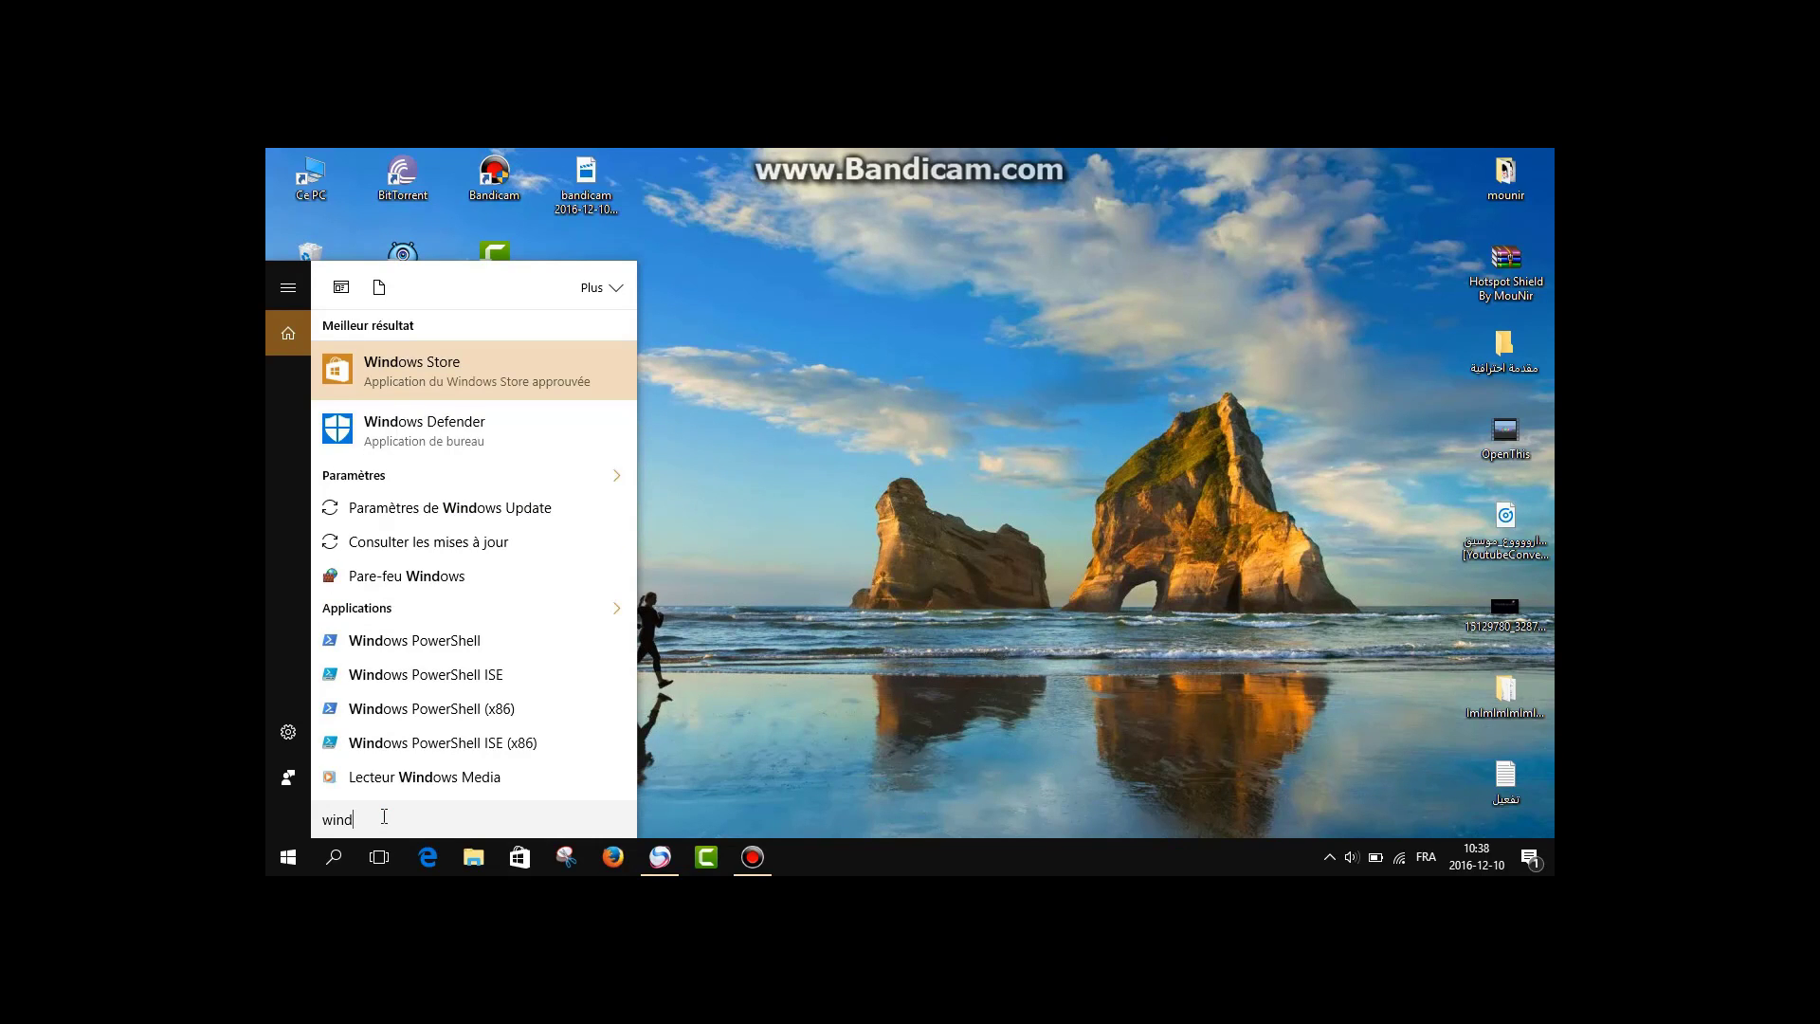
type("ows")
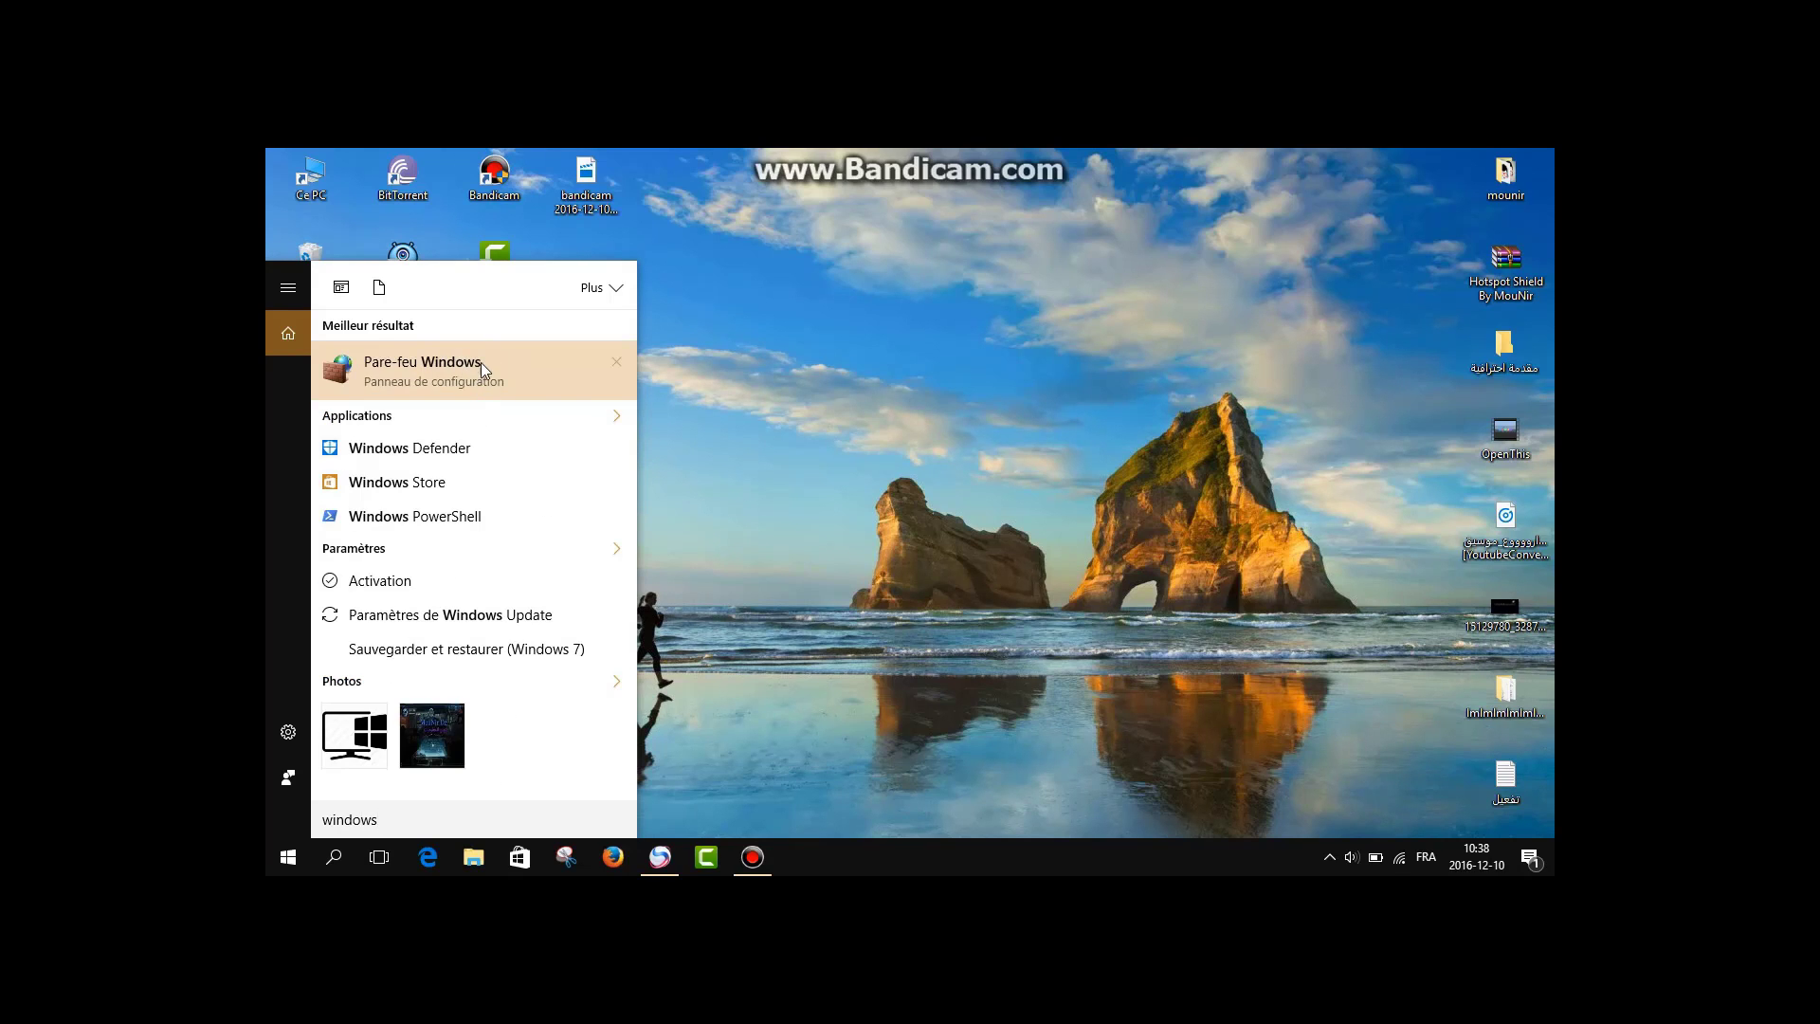
left_click(459, 370)
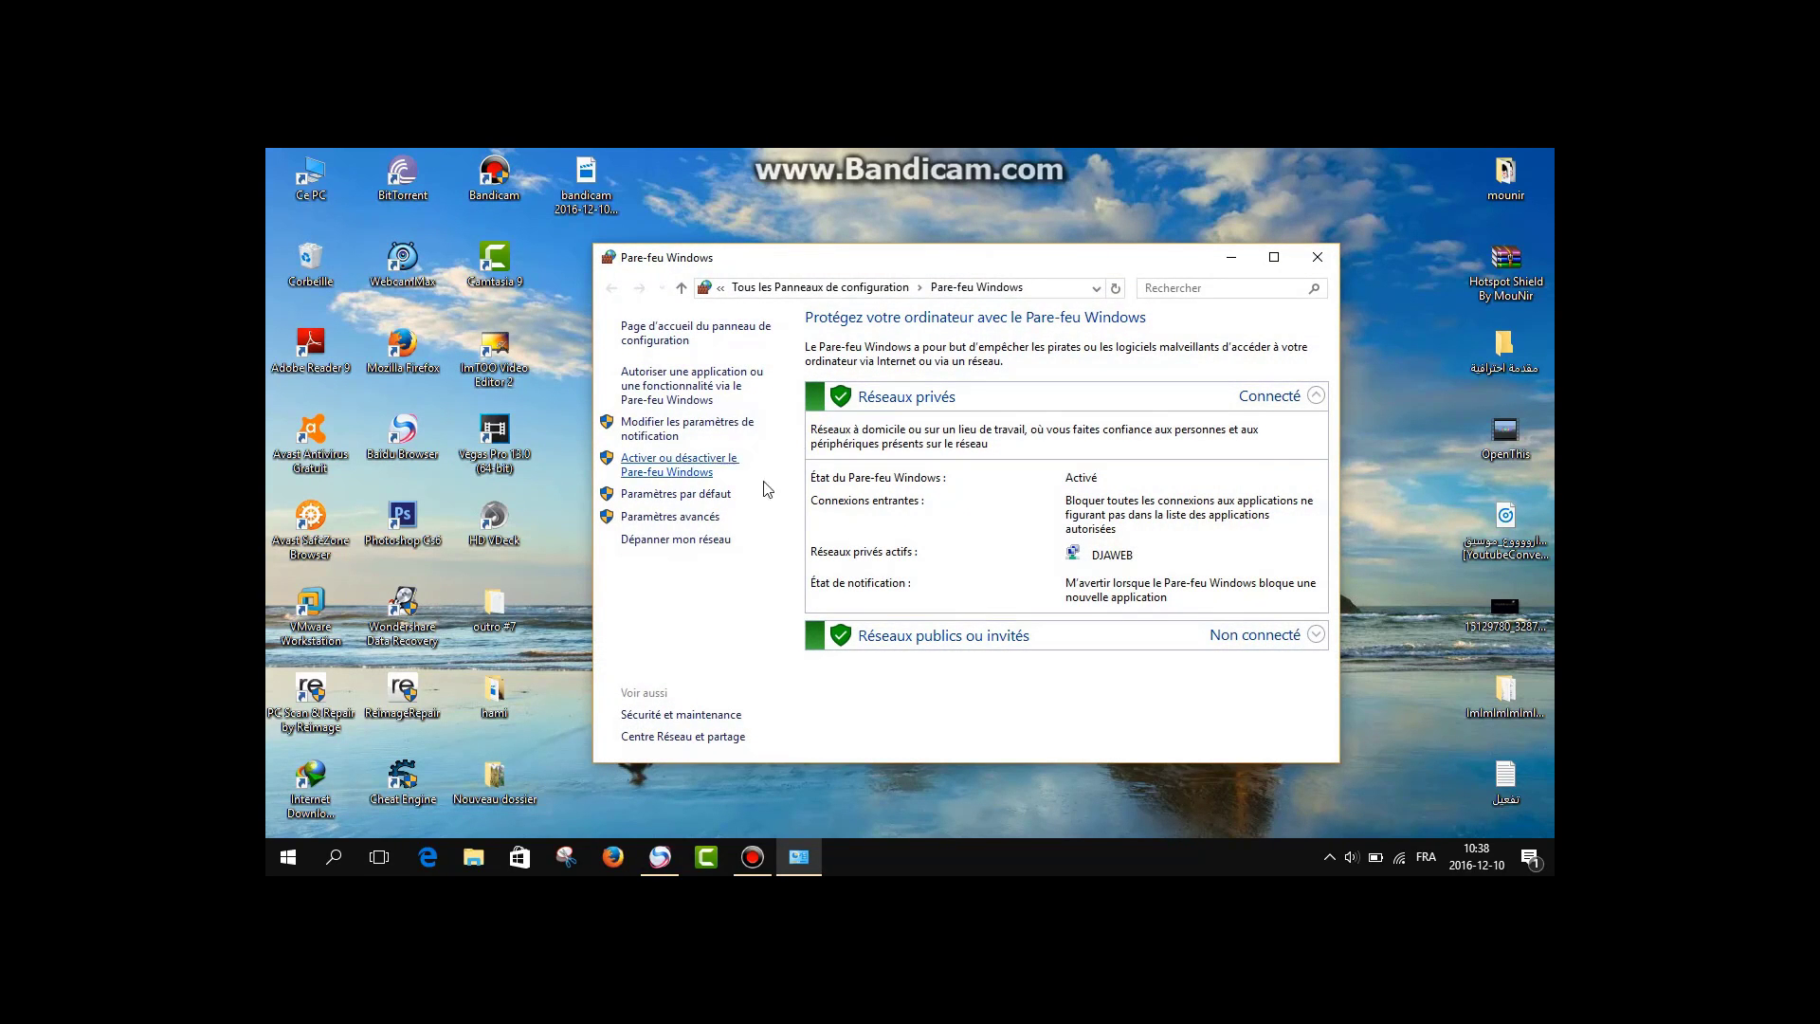
Open the advanced firewall settings and start a new inbound traffic rule of type Programme.
left_click(672, 522)
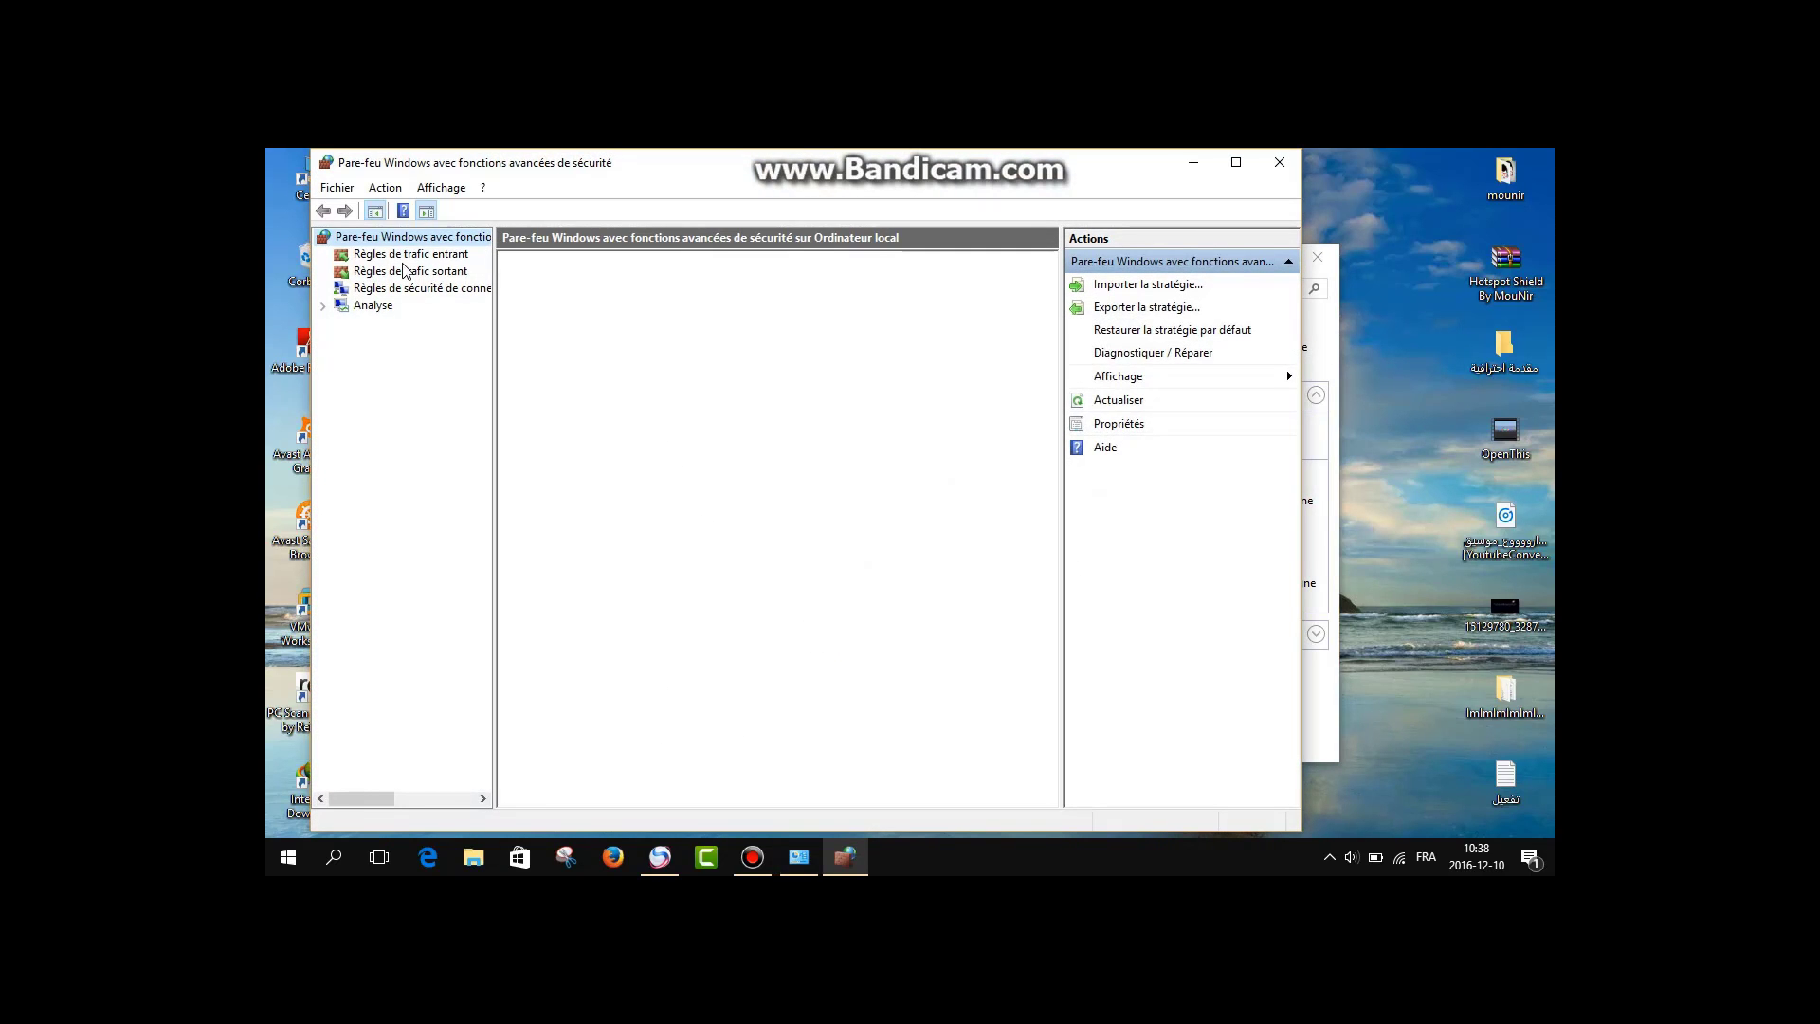
left_click(397, 254)
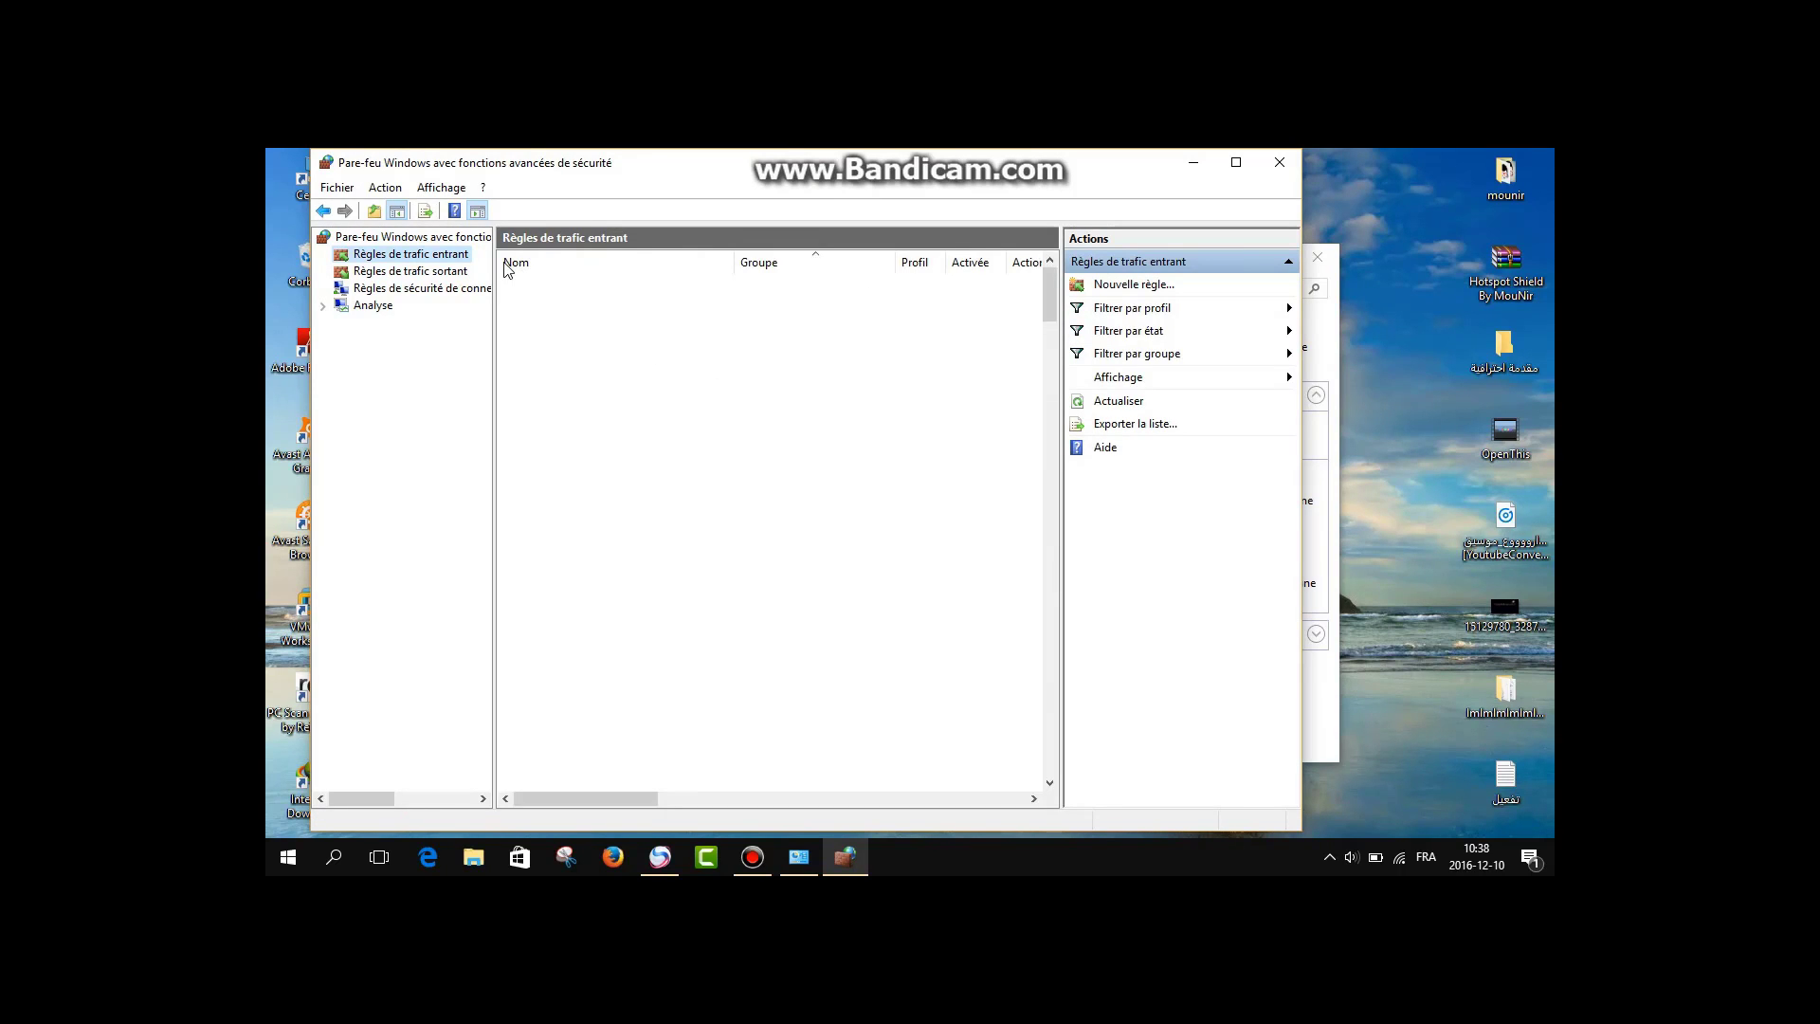
right_click(447, 259)
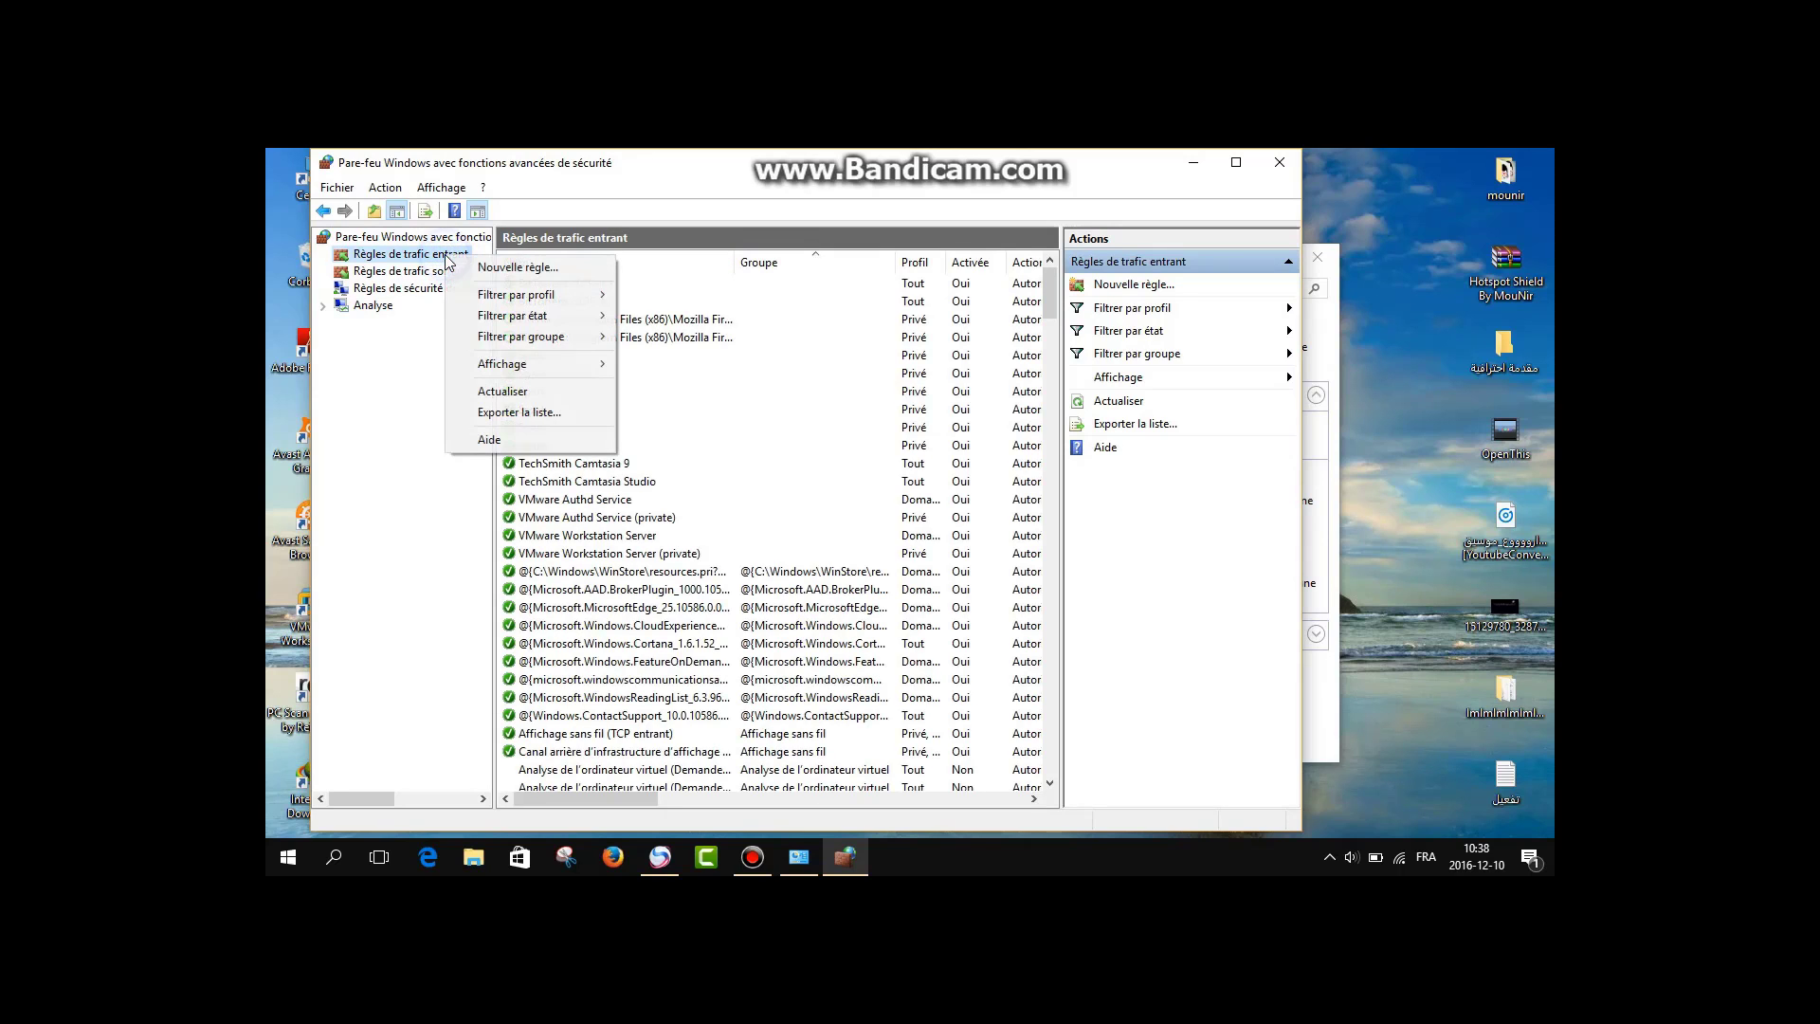
left_click(517, 268)
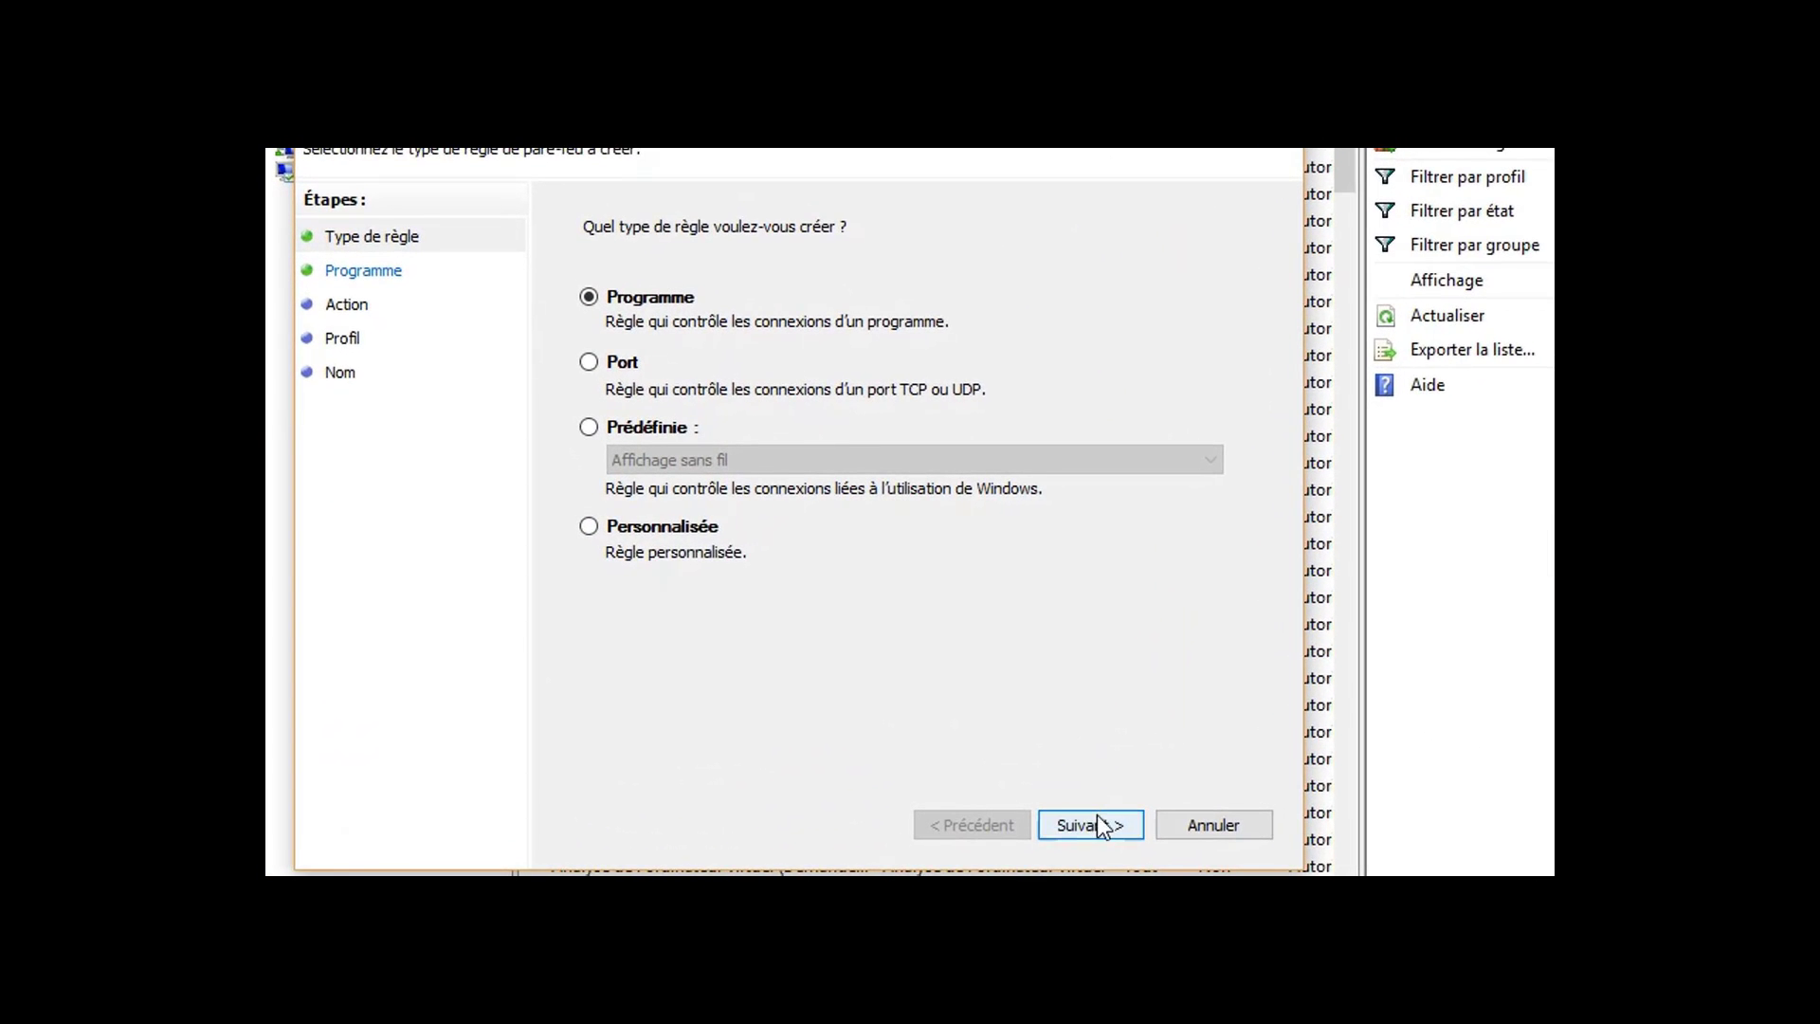
left_click(1097, 821)
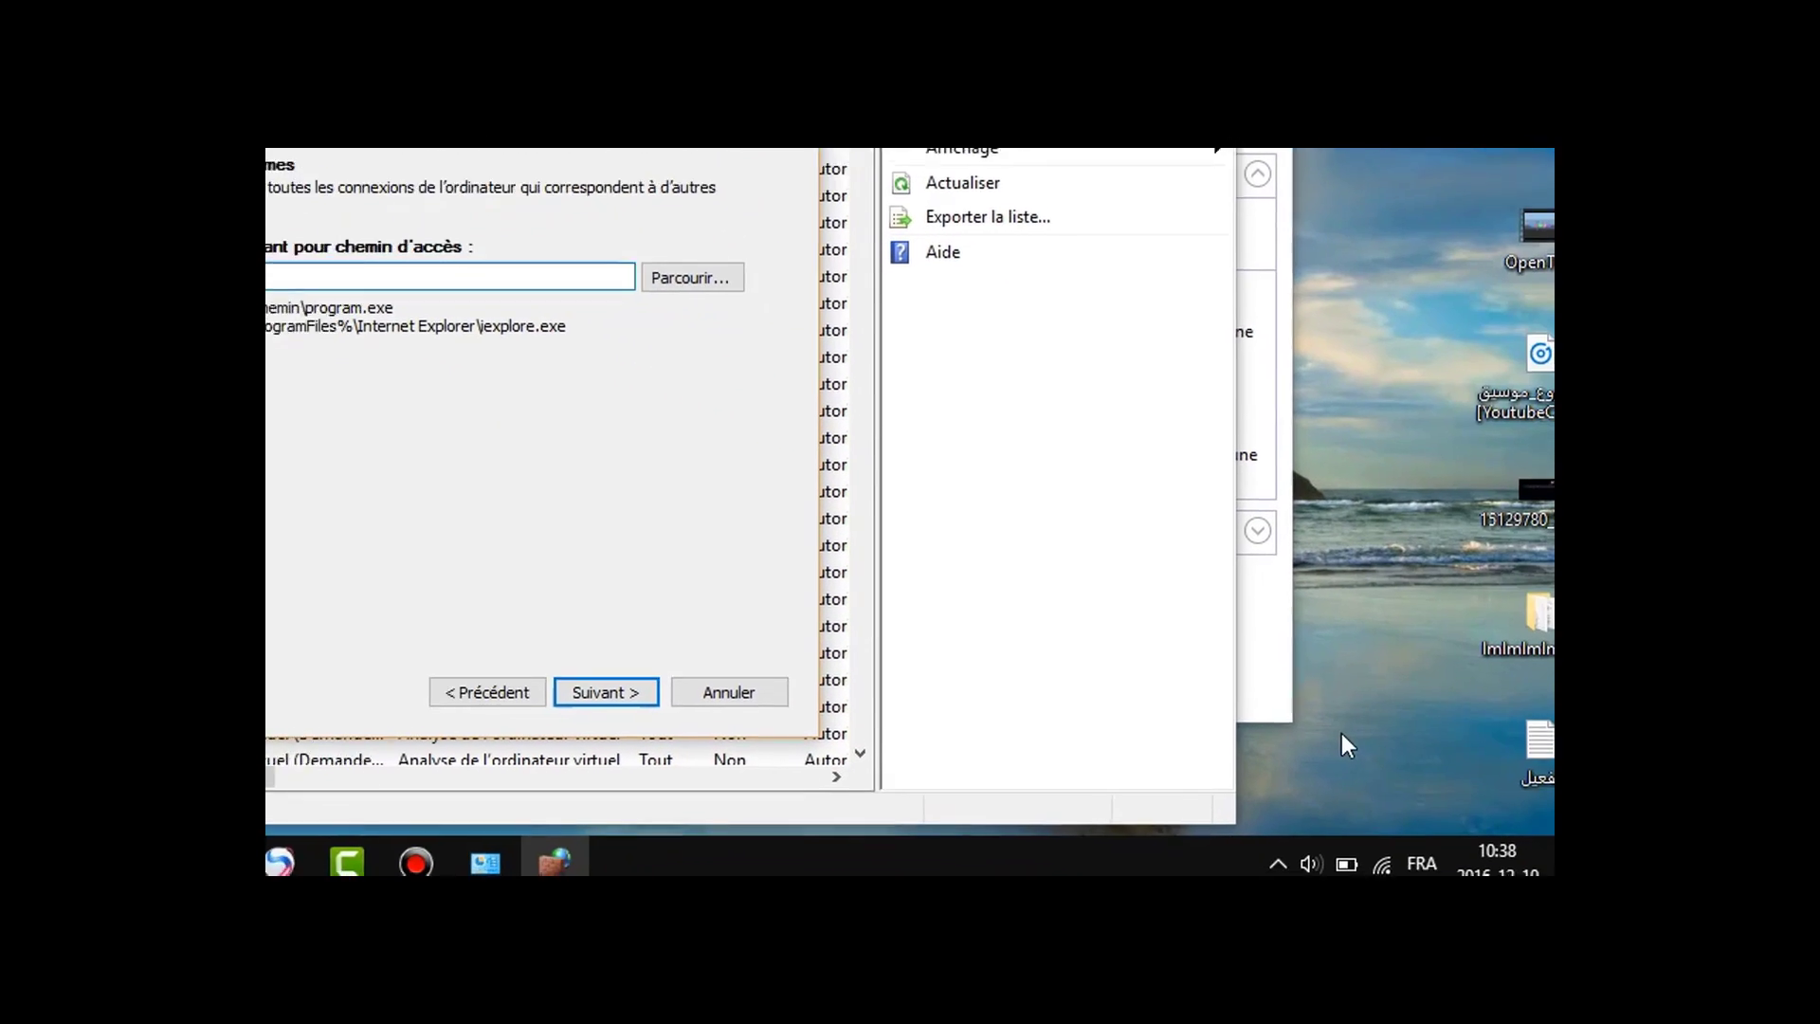
Copy the path C:\ProgramData\TechSmith\Camtasia Studio 9 from the desktop notes file and set it as the rule's program path.
left_click(1498, 731)
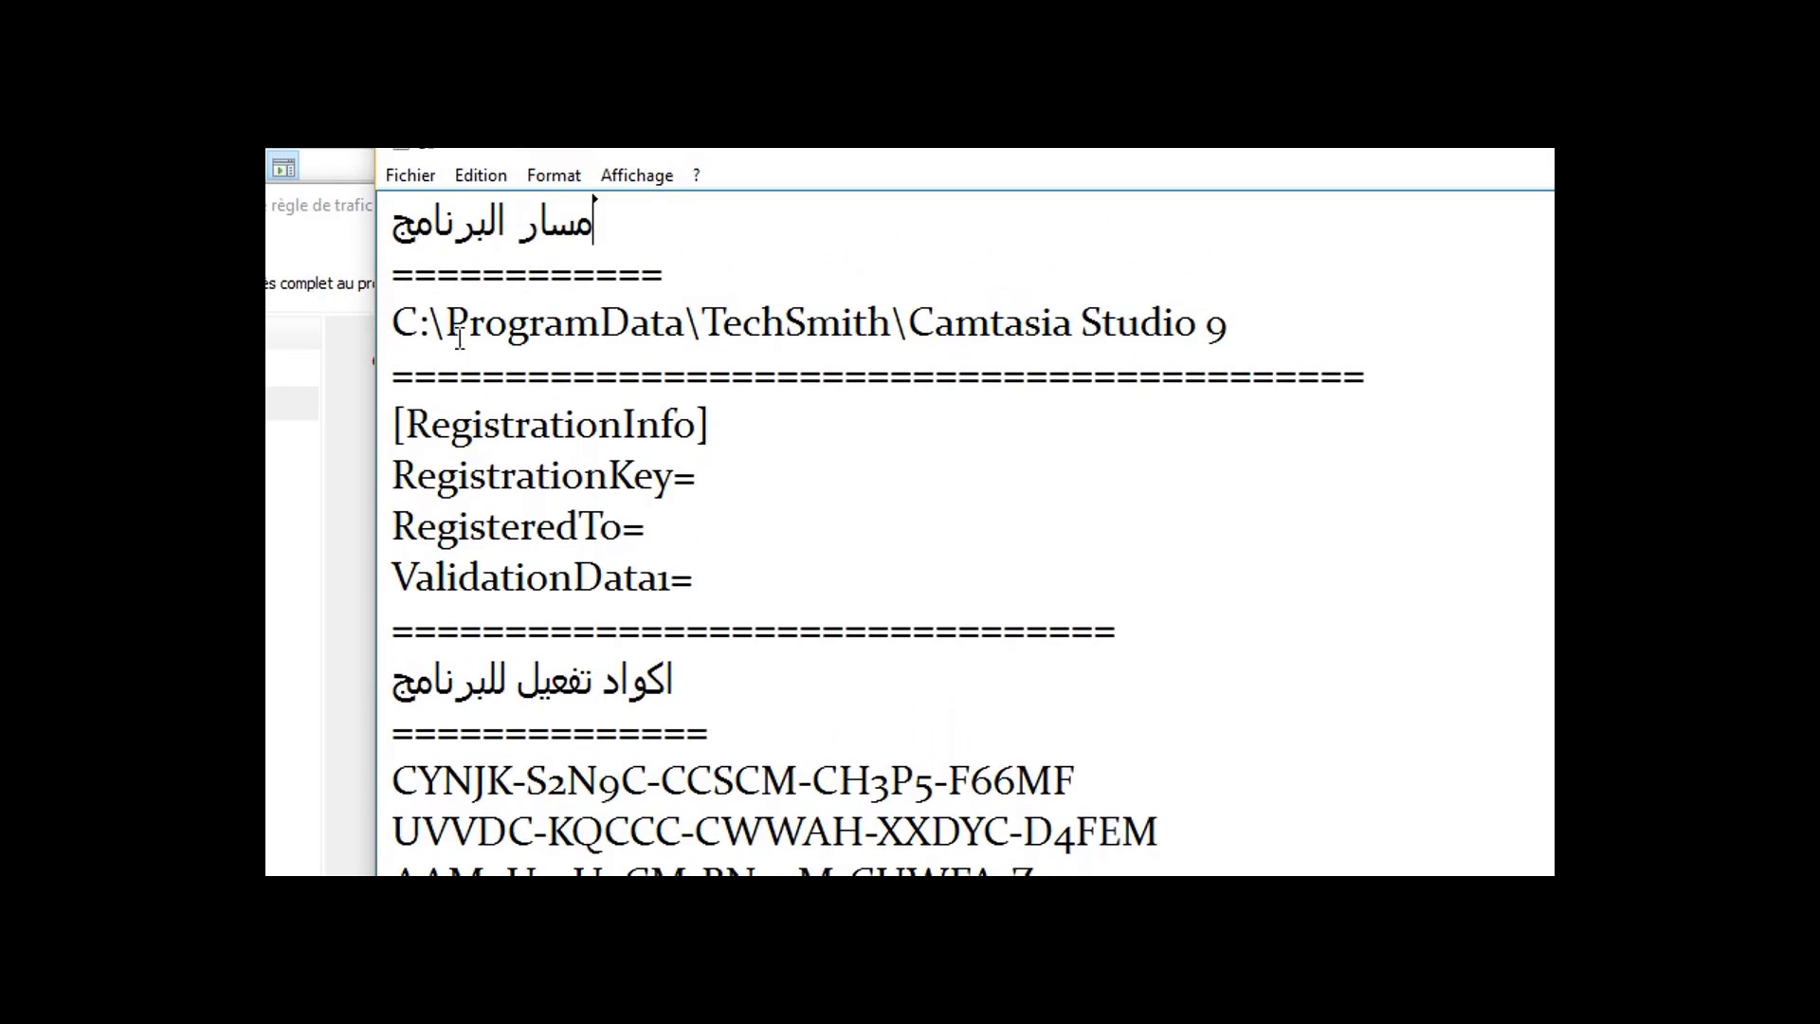
left_click_drag(396, 312, 1230, 327)
right_click(1129, 318)
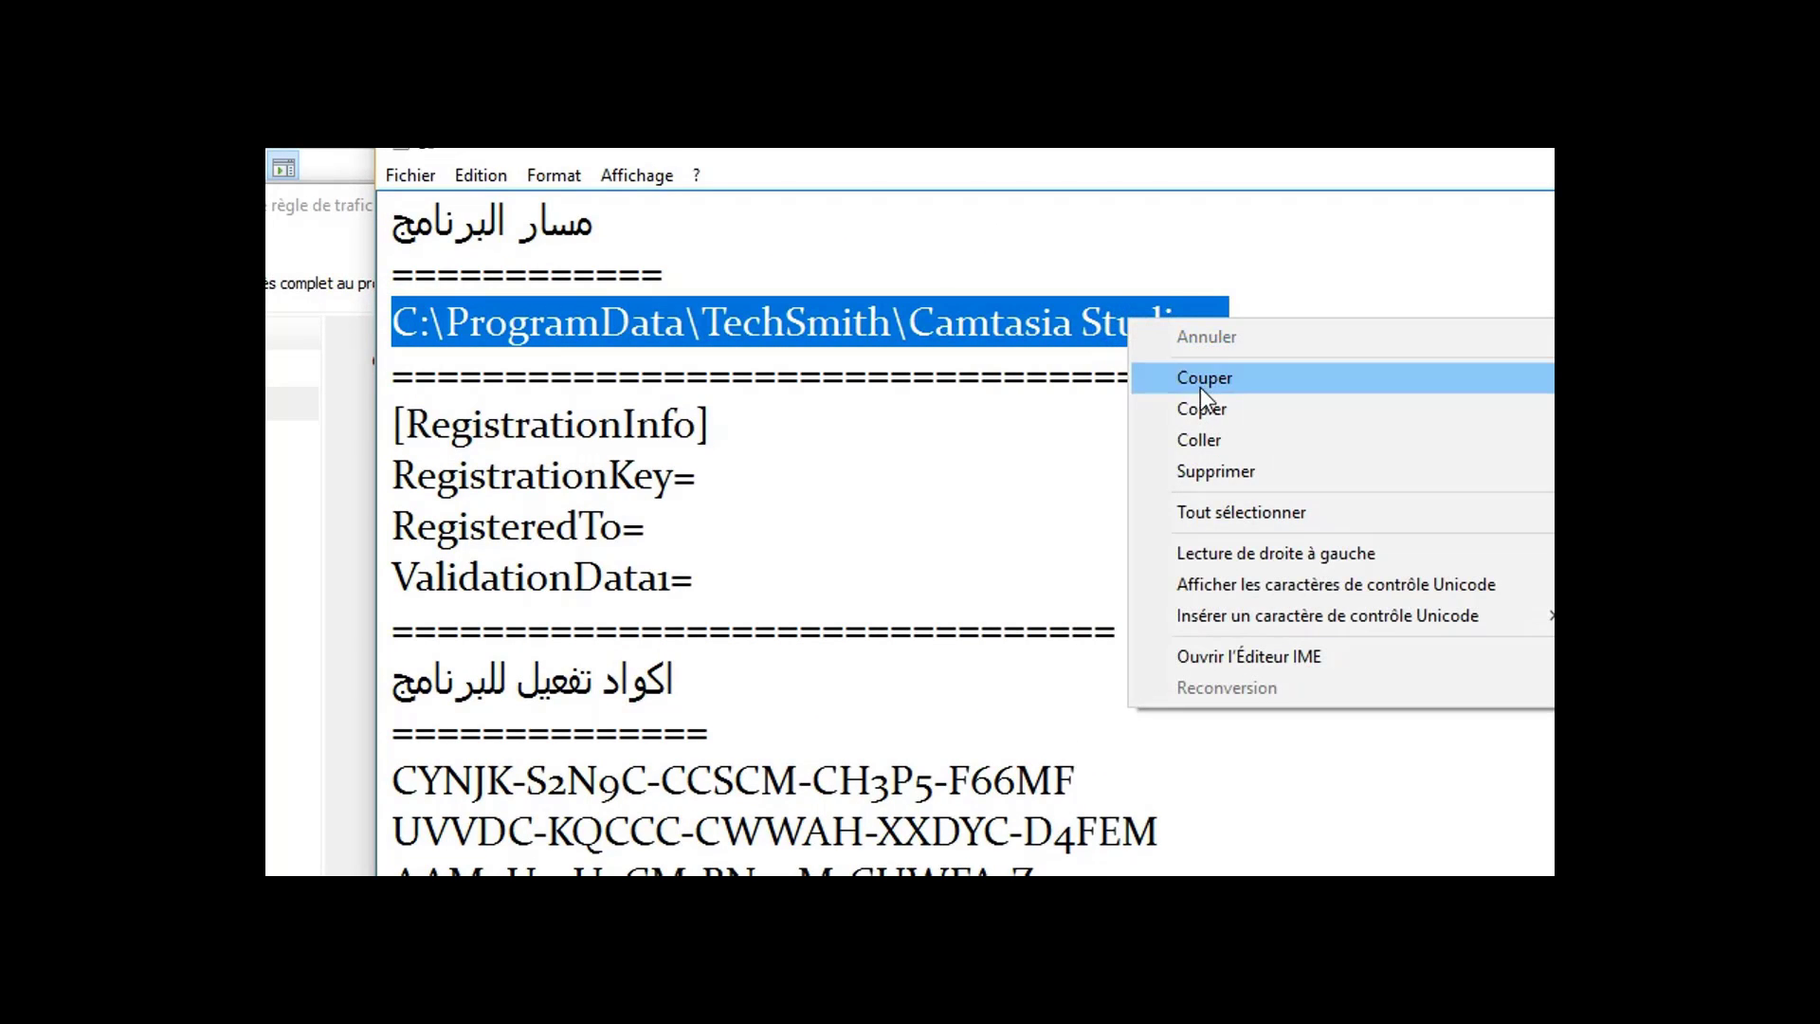
left_click(1214, 409)
key("alt+Tab")
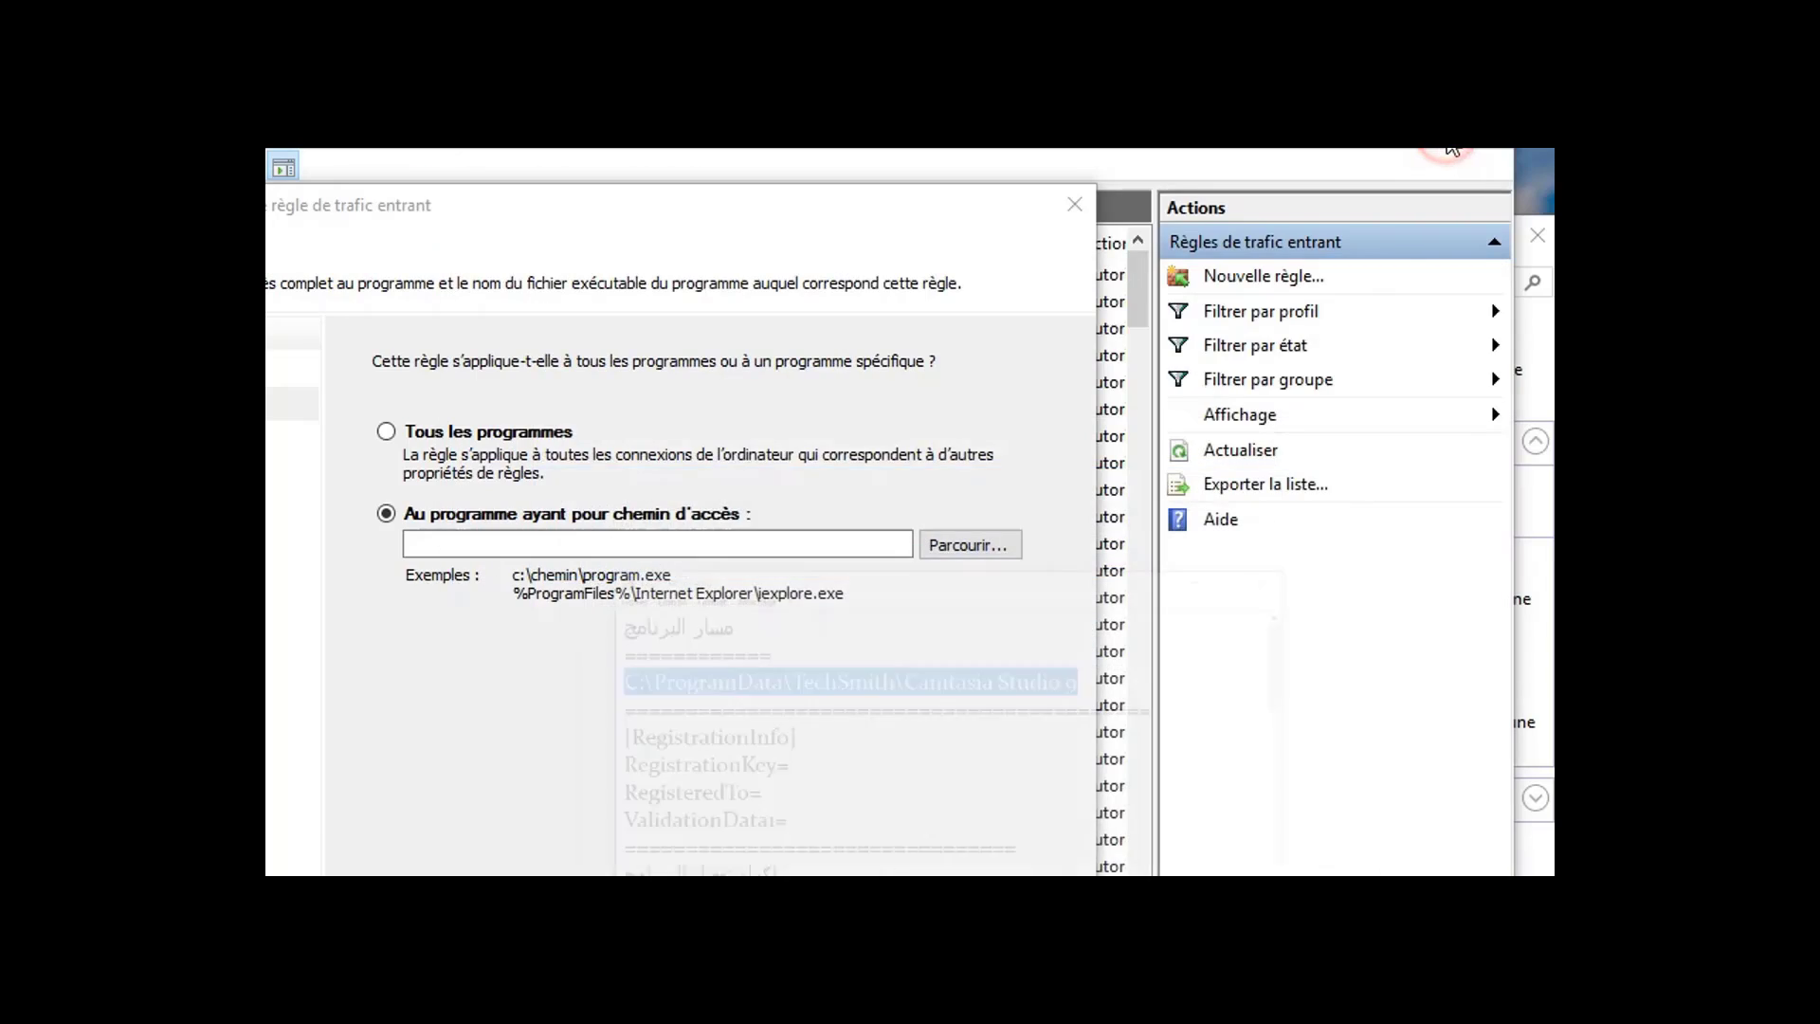
right_click(796, 545)
left_click(894, 665)
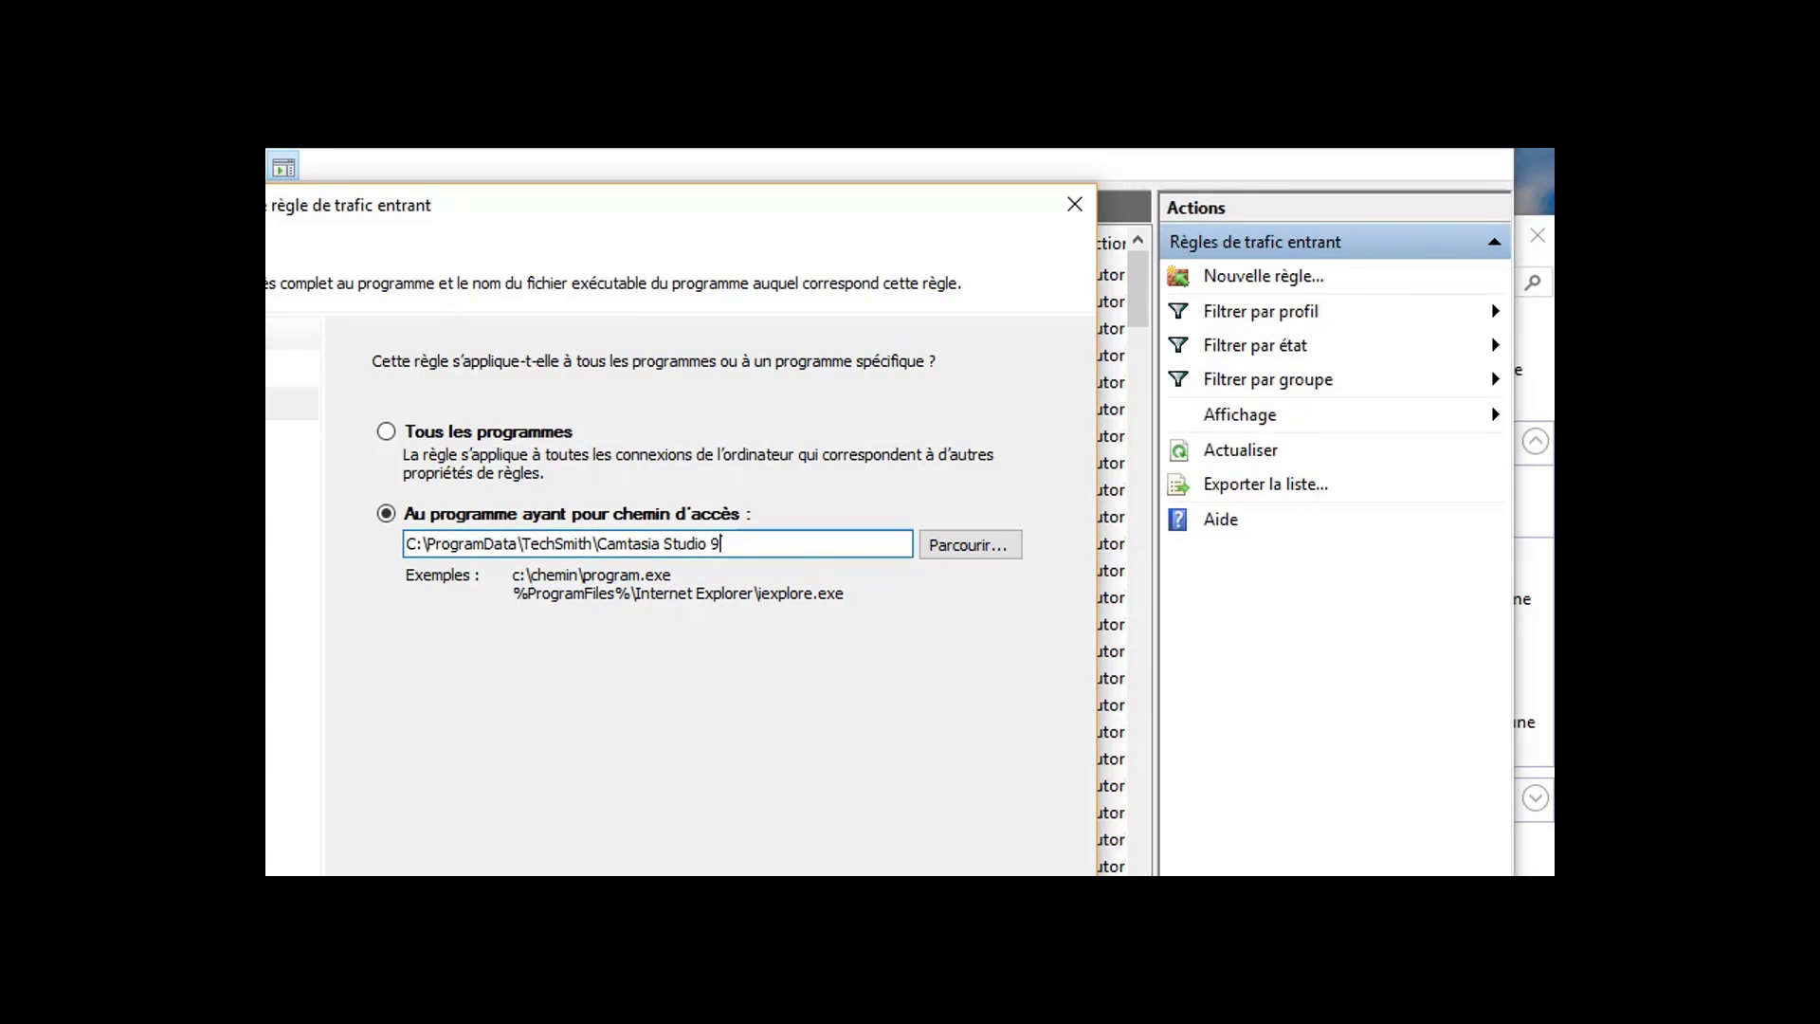
key("Return")
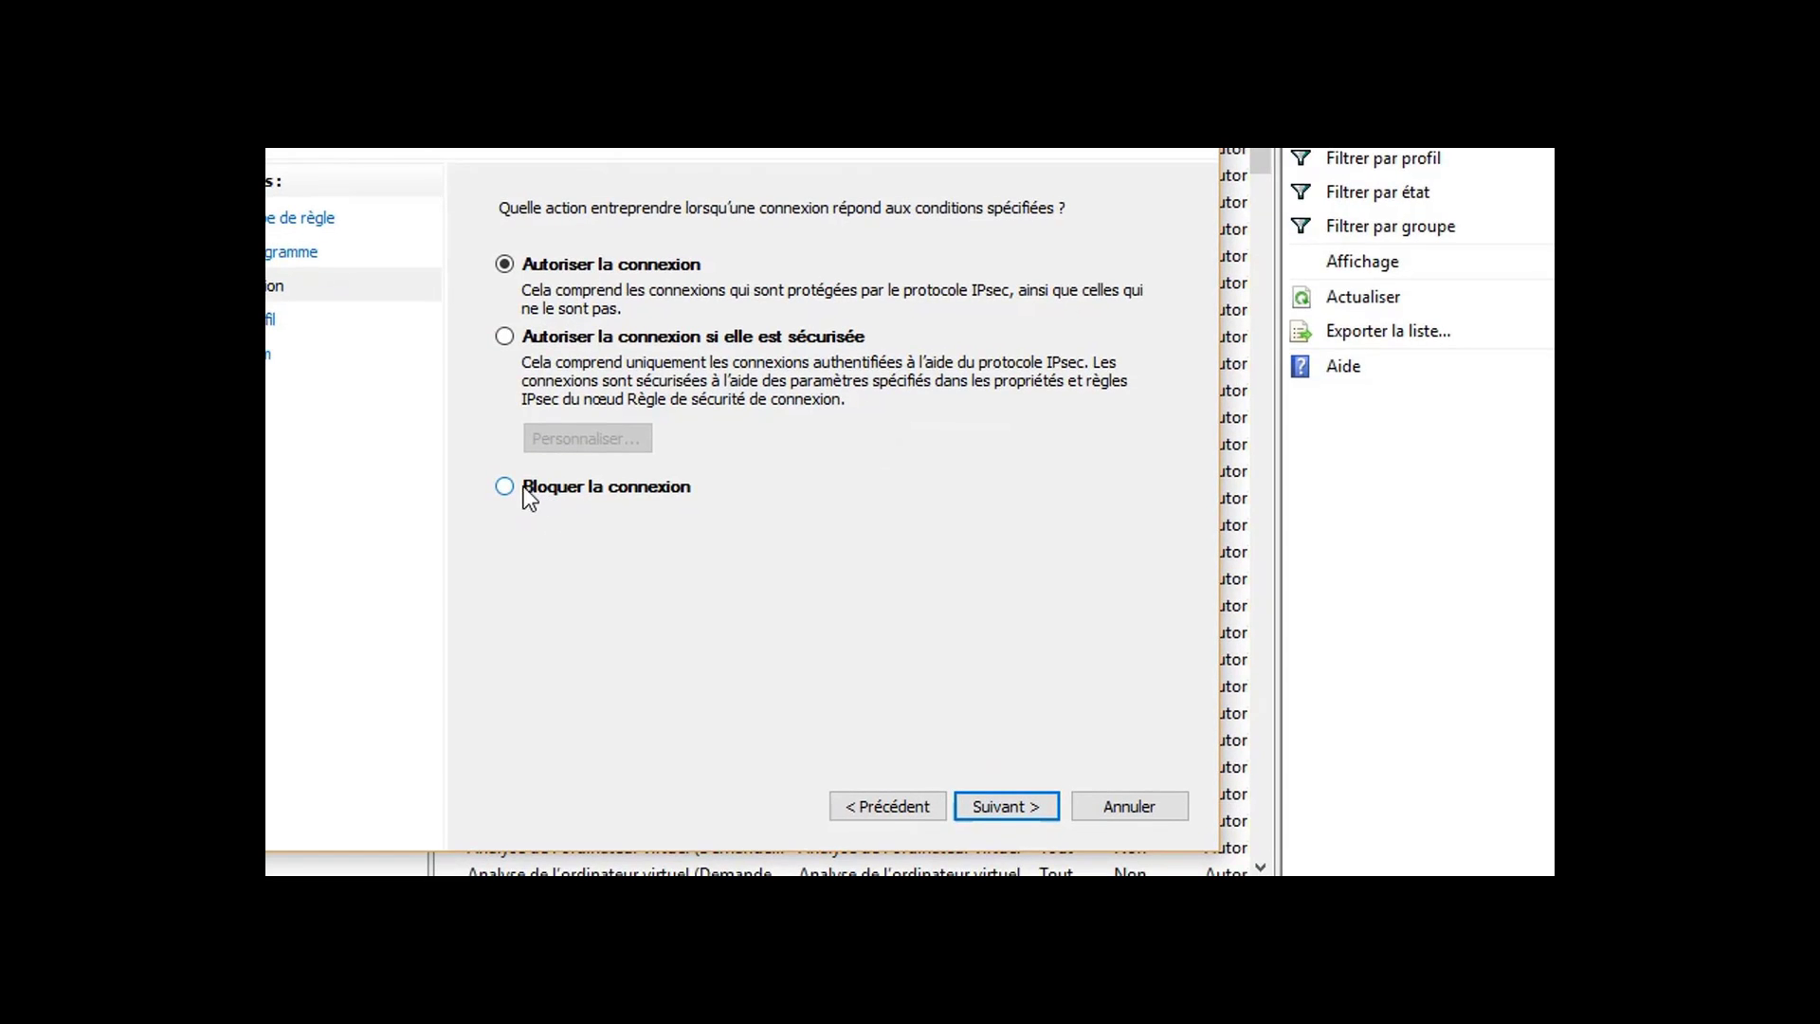
Set the rule to block the connection and apply it to the Domaine, Privé and Public profiles.
left_click(504, 486)
left_click(1020, 804)
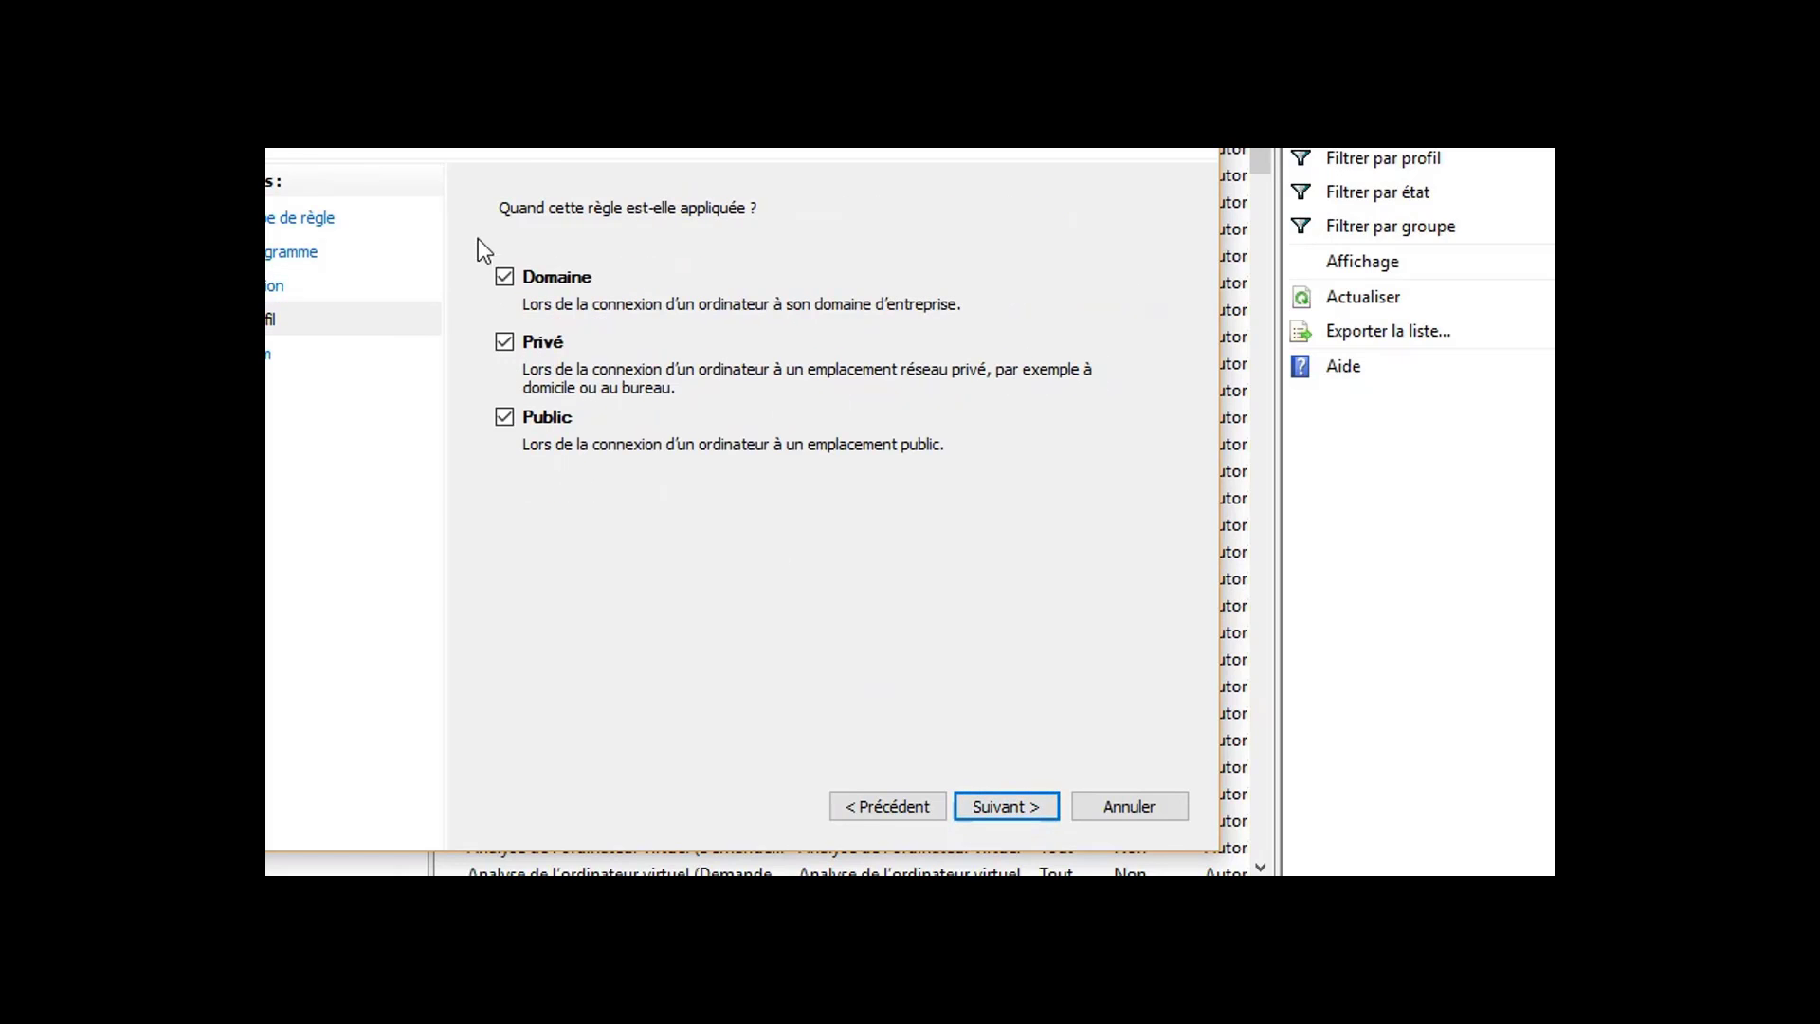
left_click(1009, 806)
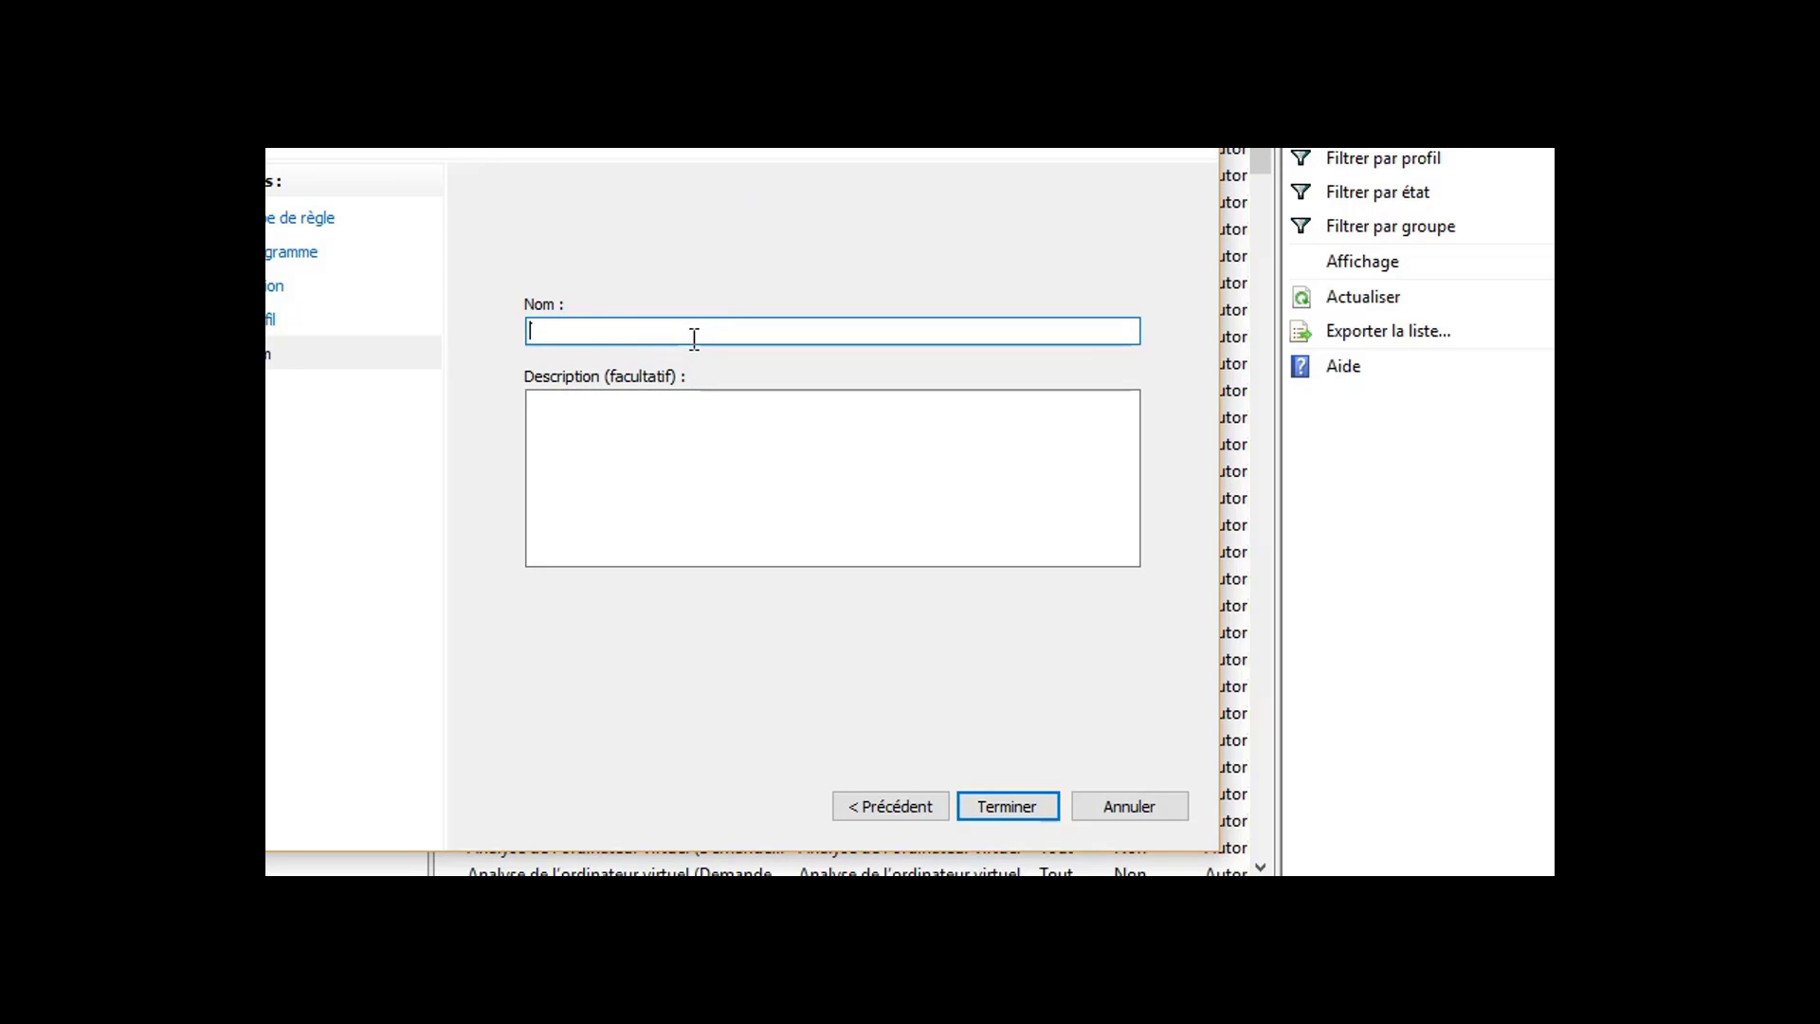
Name the rule "camtasia 9", enter the channel name in Arabic as its description and finish creating the rule.
type("camtasia 9")
left_click(622, 442)
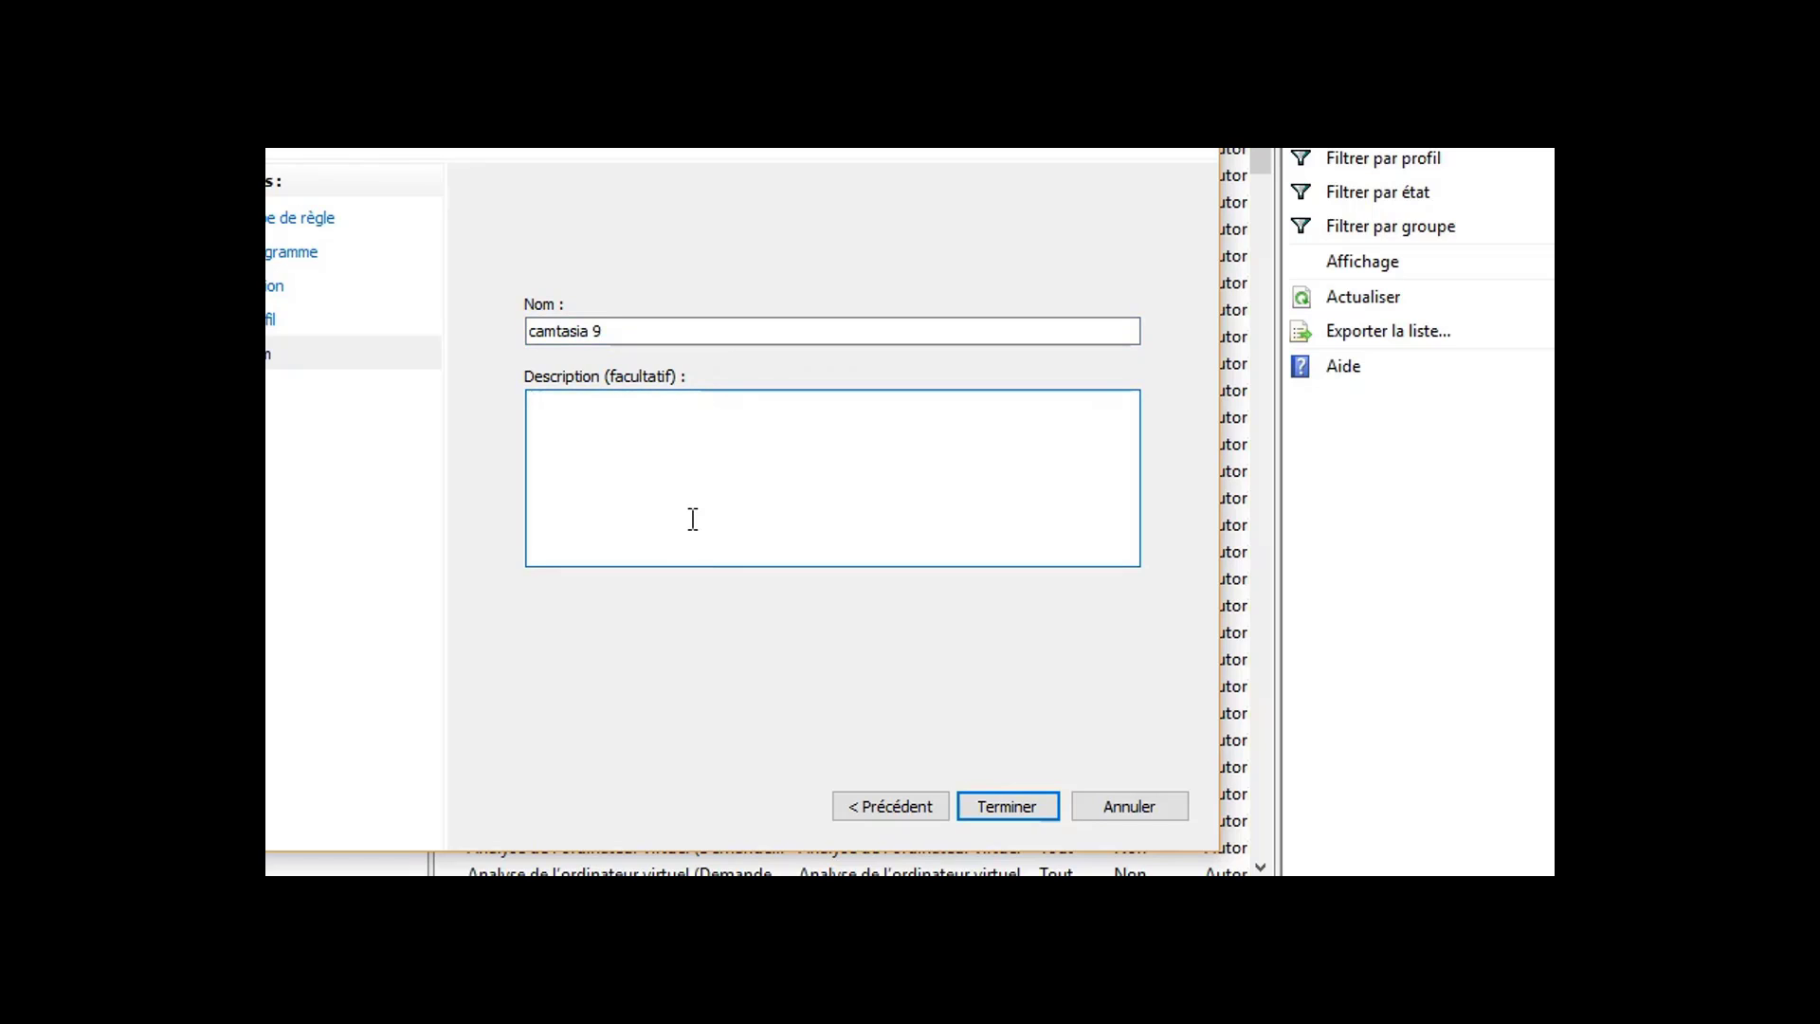
type("تيا")
key("BackSpace")
key("BackSpace")
type("منير للمعلوميات")
left_click(714, 434)
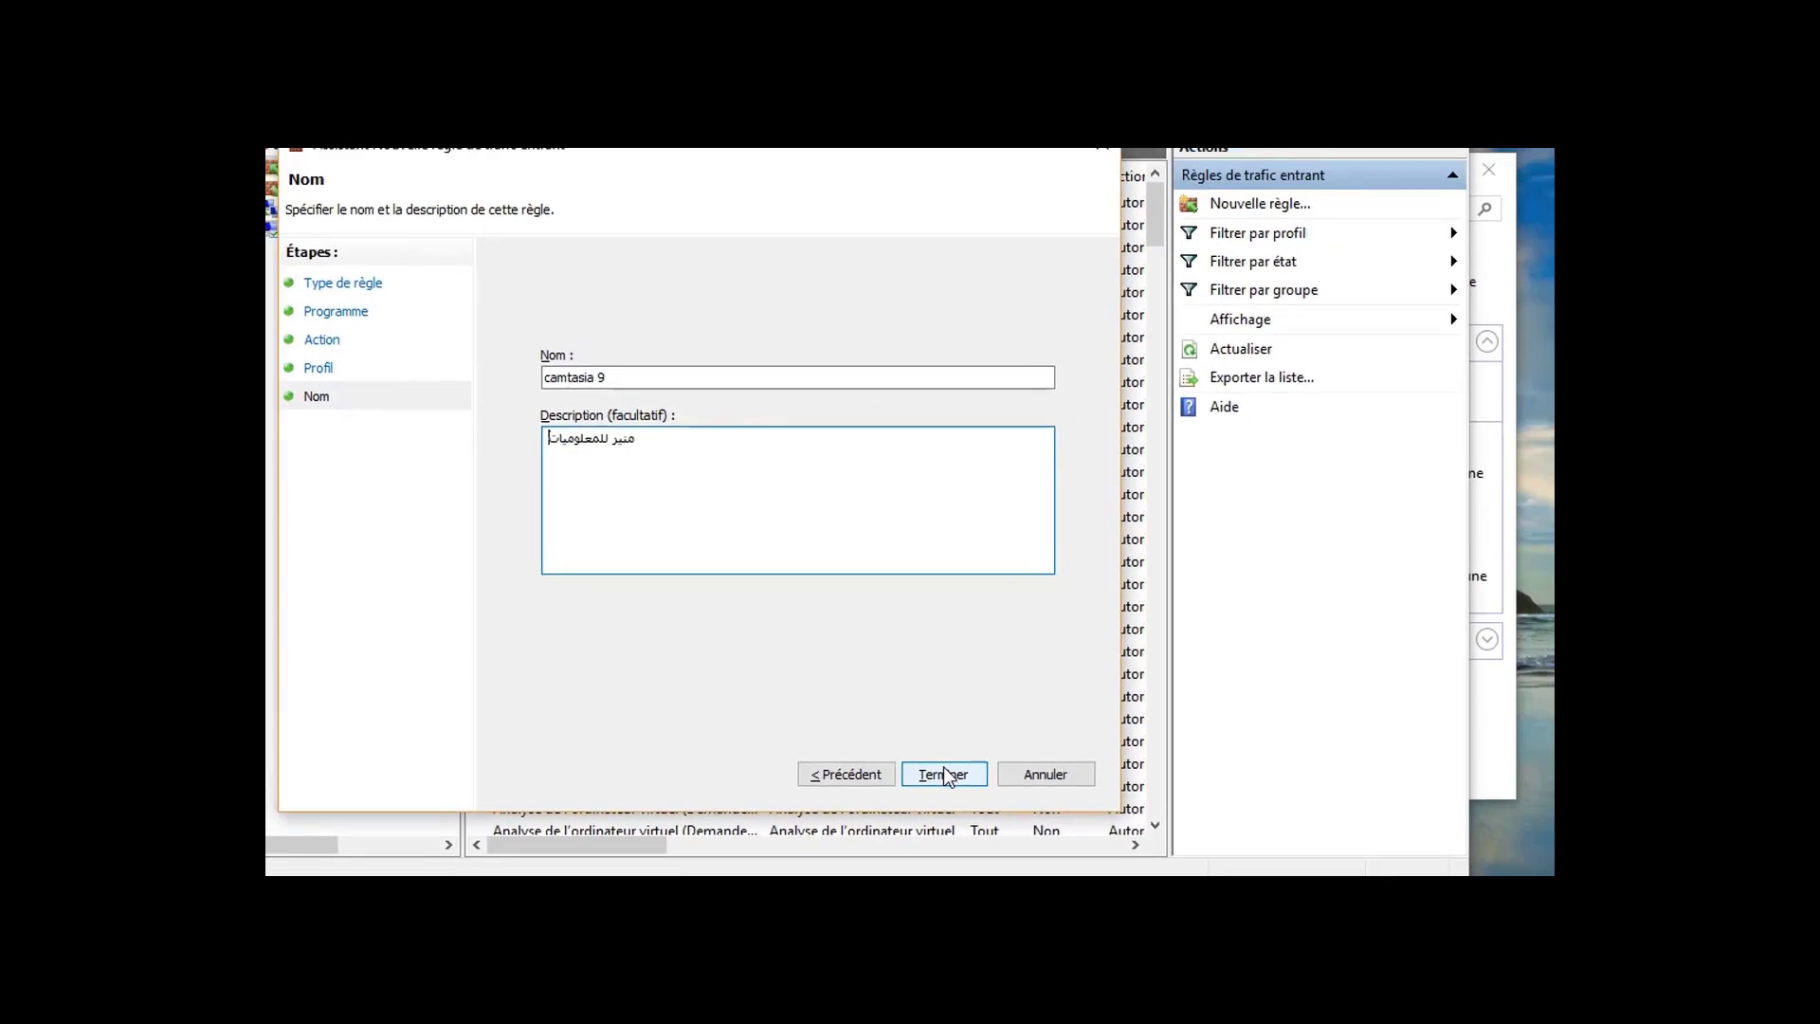
left_click(1006, 806)
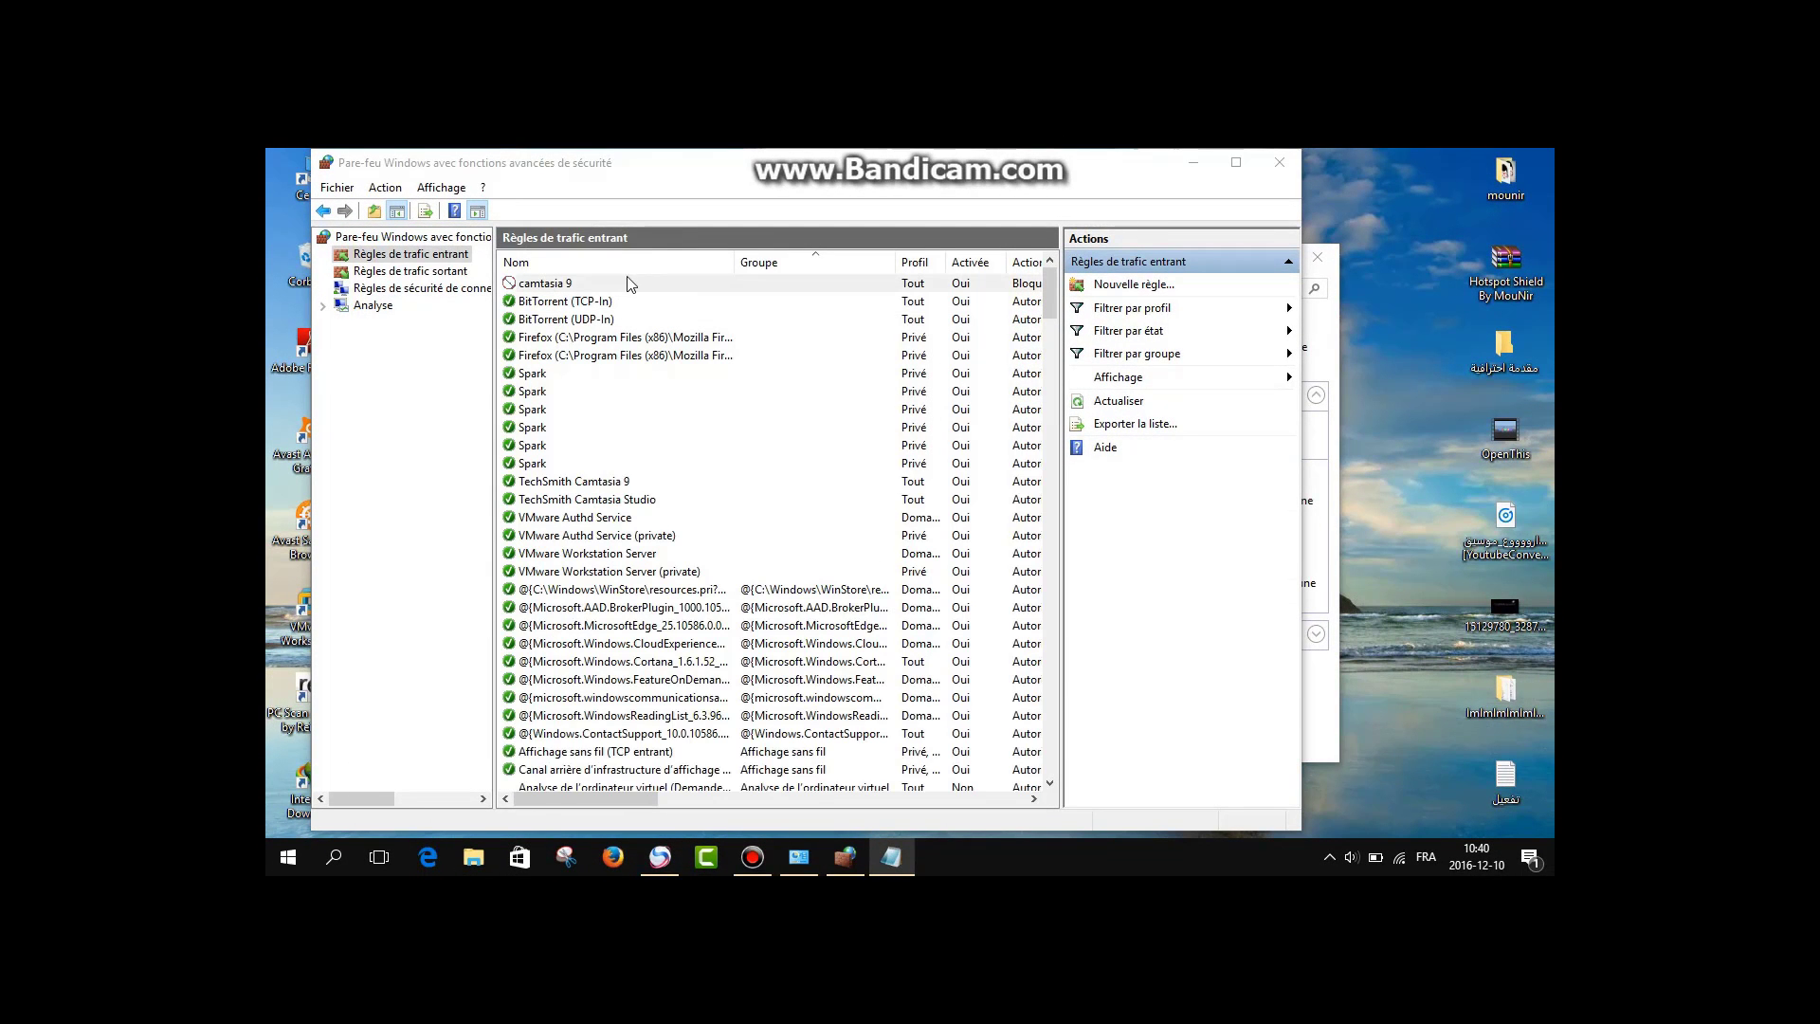
Select the new camtasia 9 rule in the list, minimize the advanced firewall console and close the Pare-feu Windows window.
left_click(678, 284)
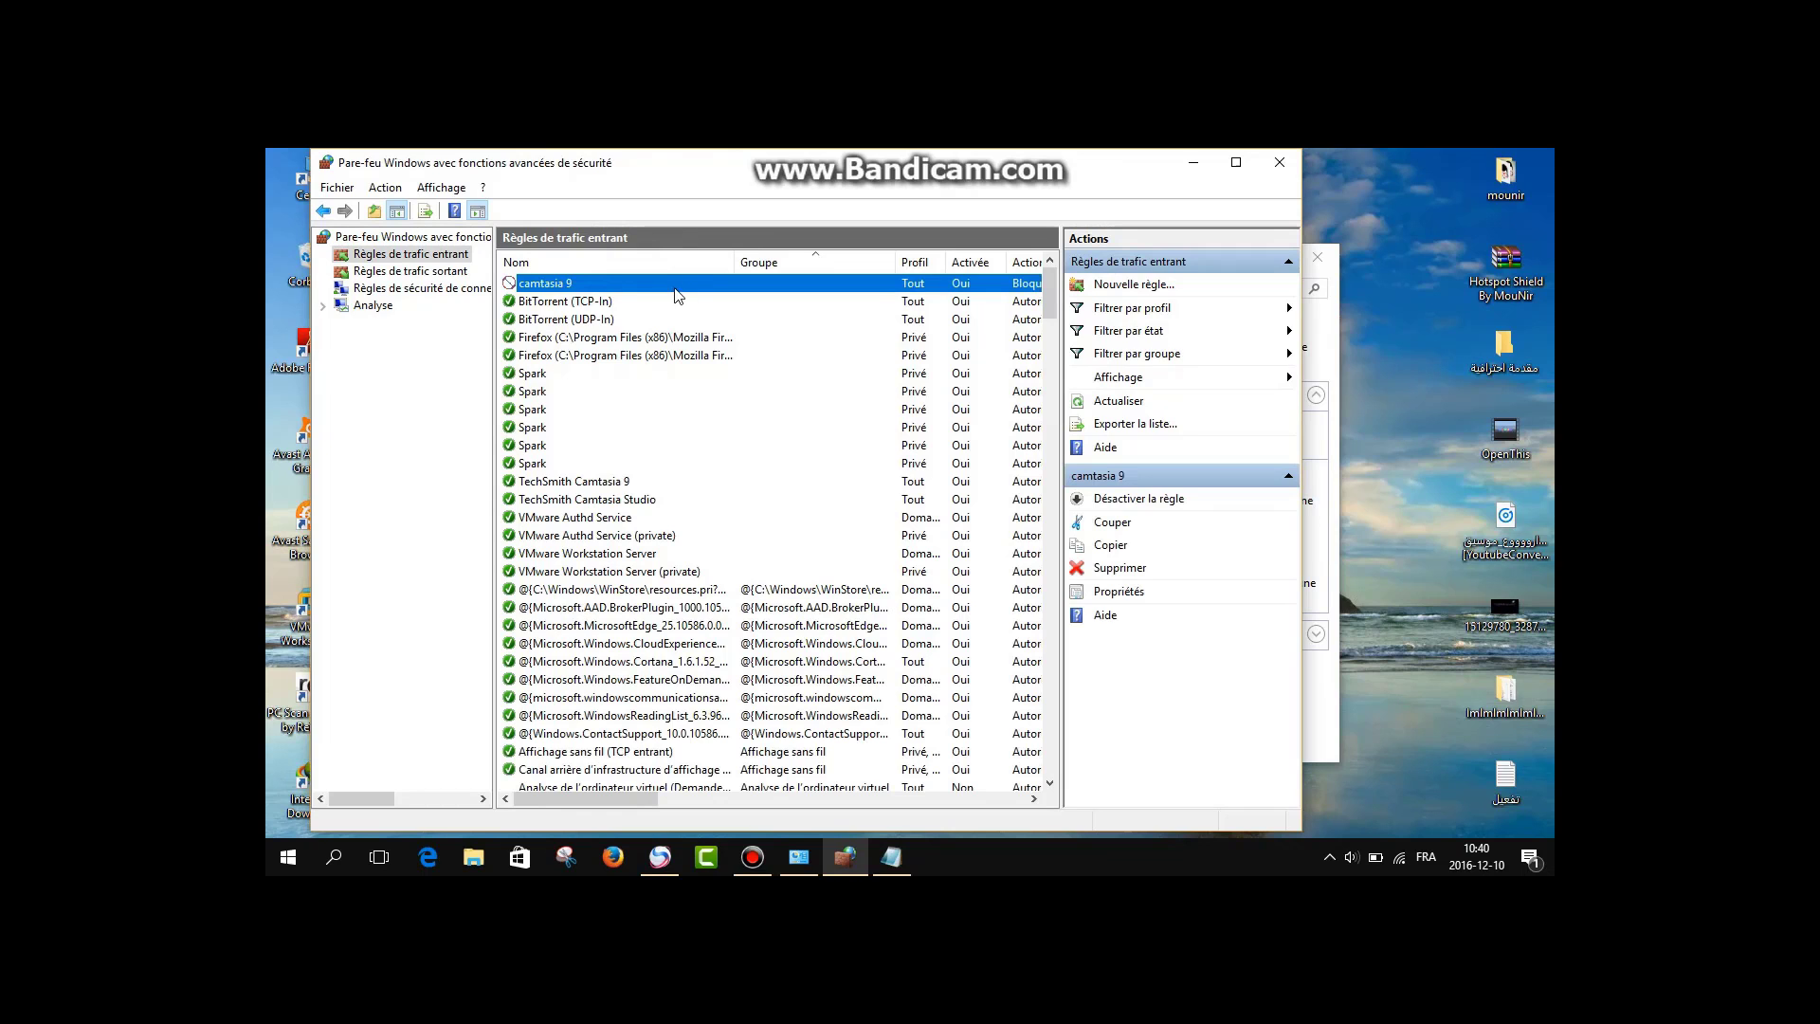
left_click(1194, 172)
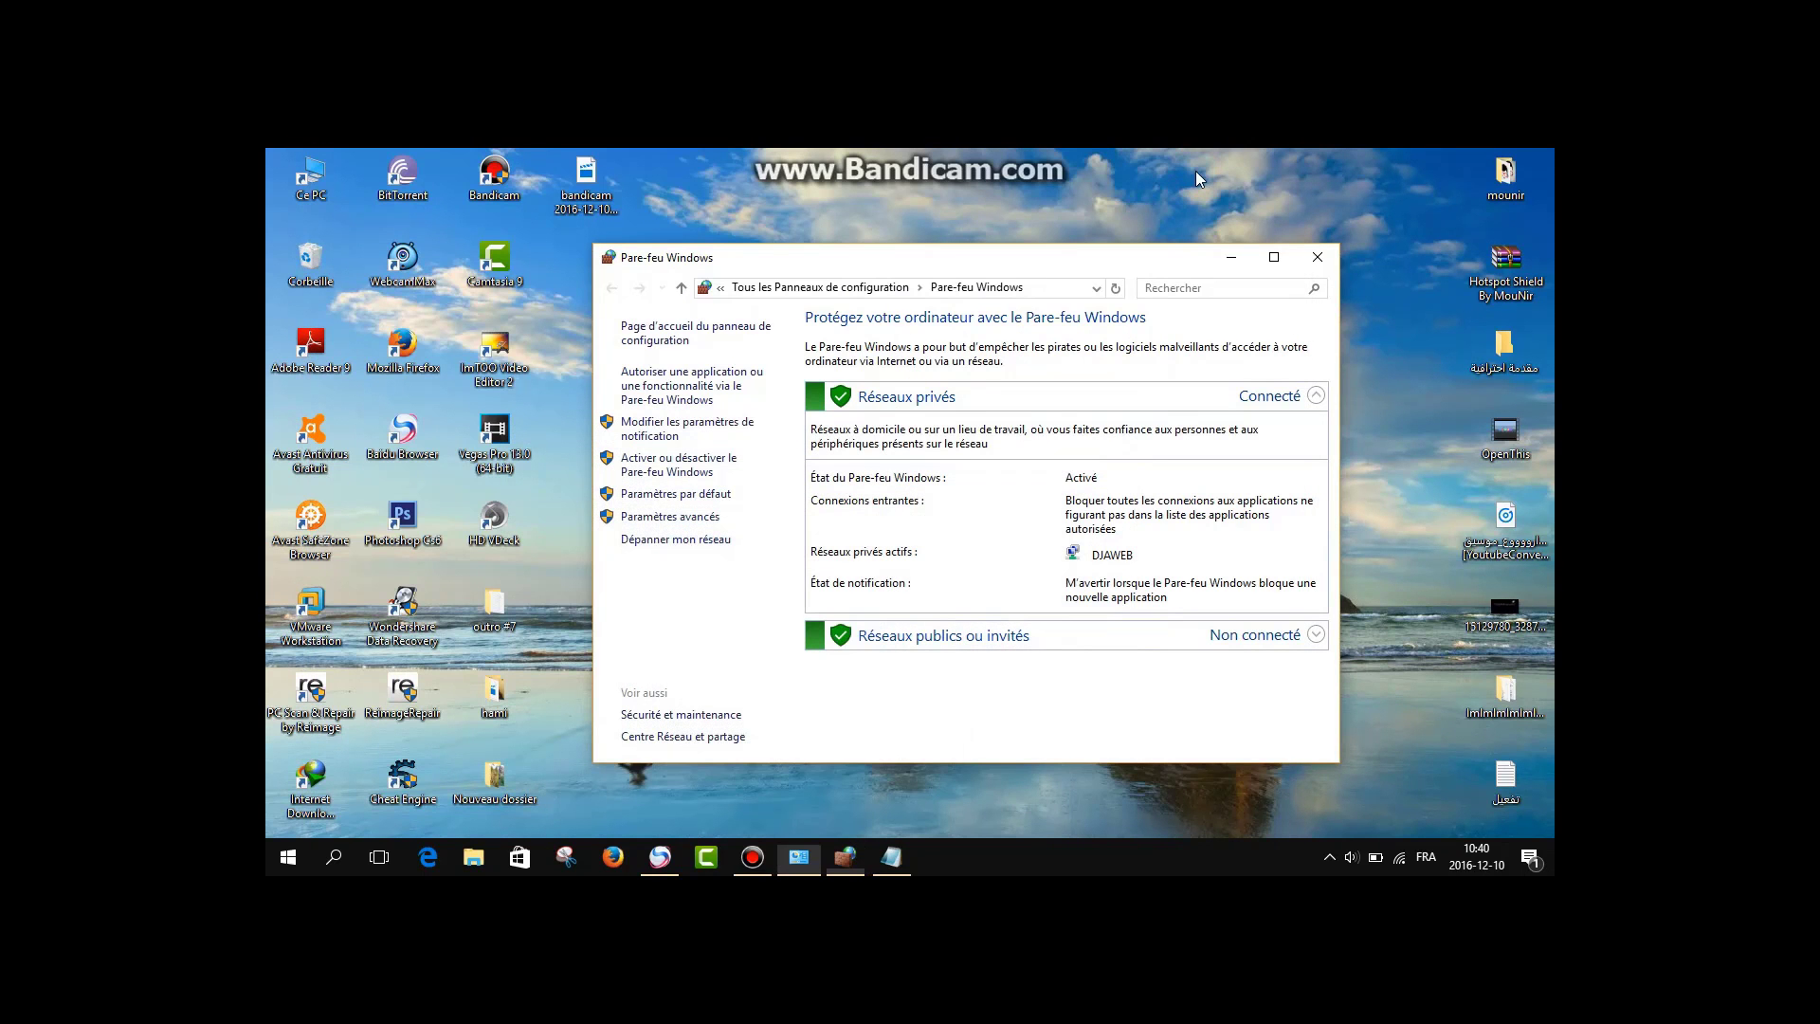
left_click(1328, 254)
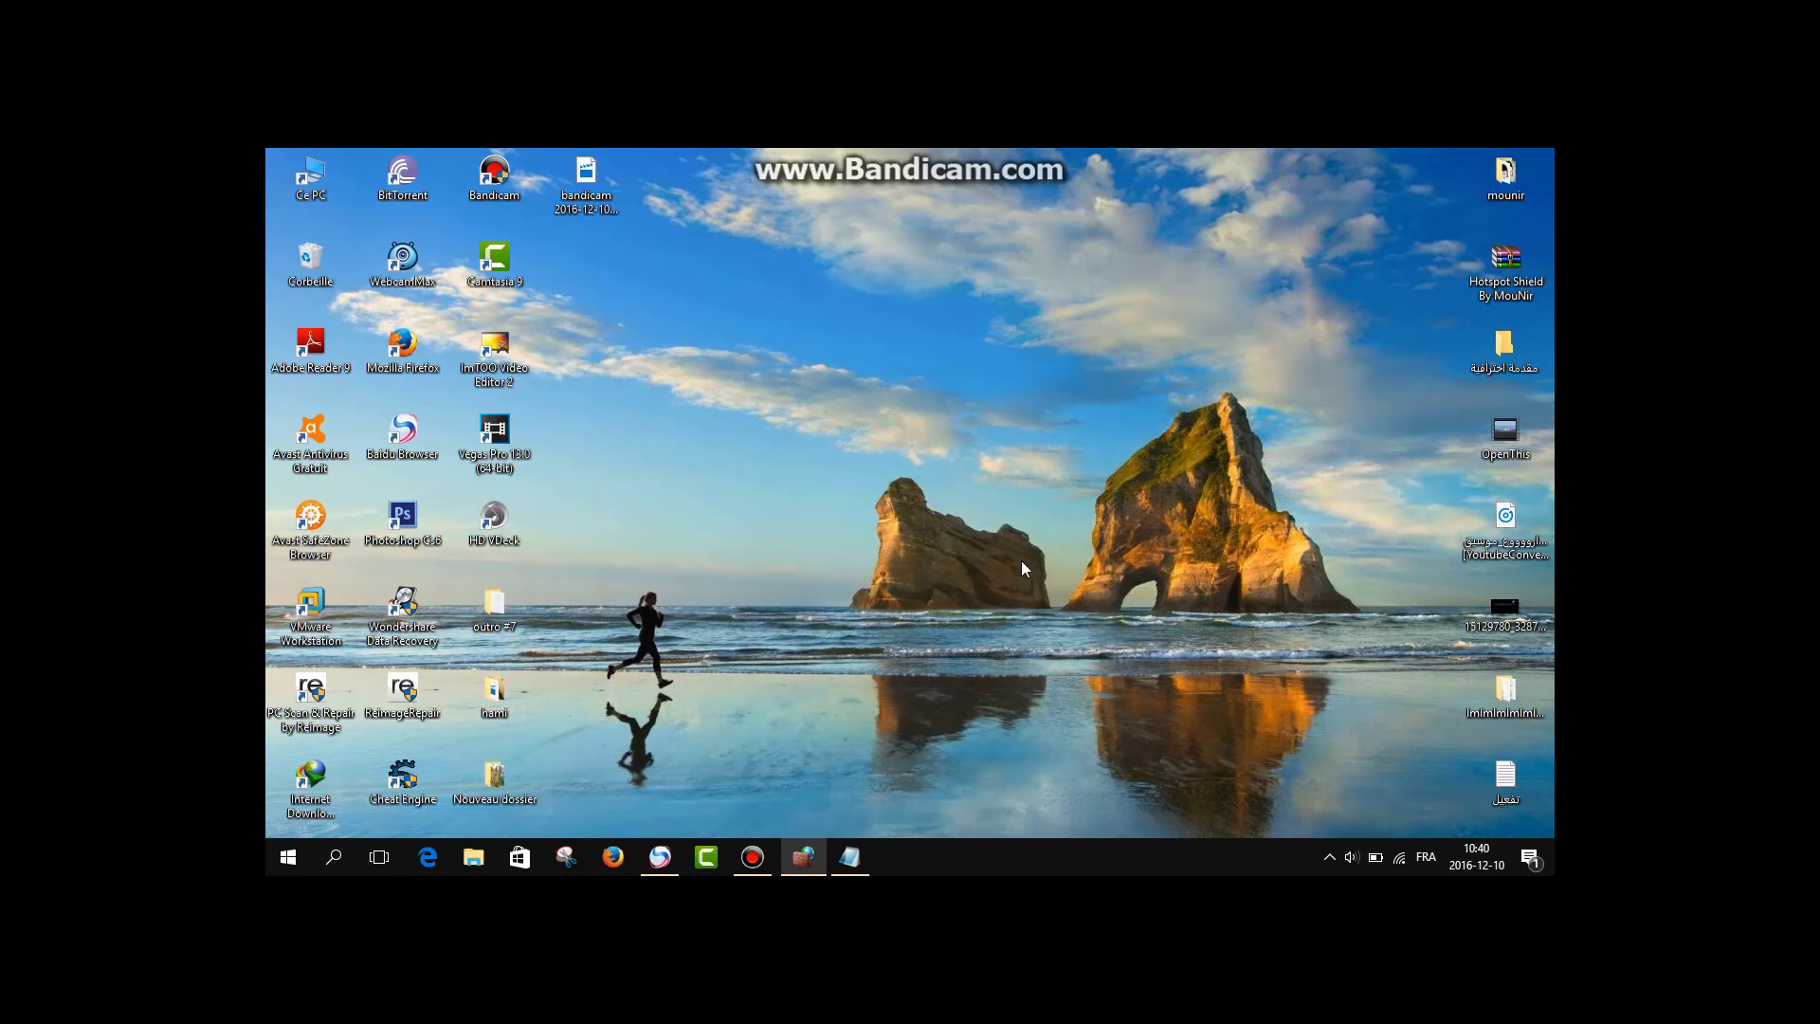
Open a File Explorer window and go to the folder C:\ProgramData\TechSmith\Camtasia Studio 9.
left_click(472, 862)
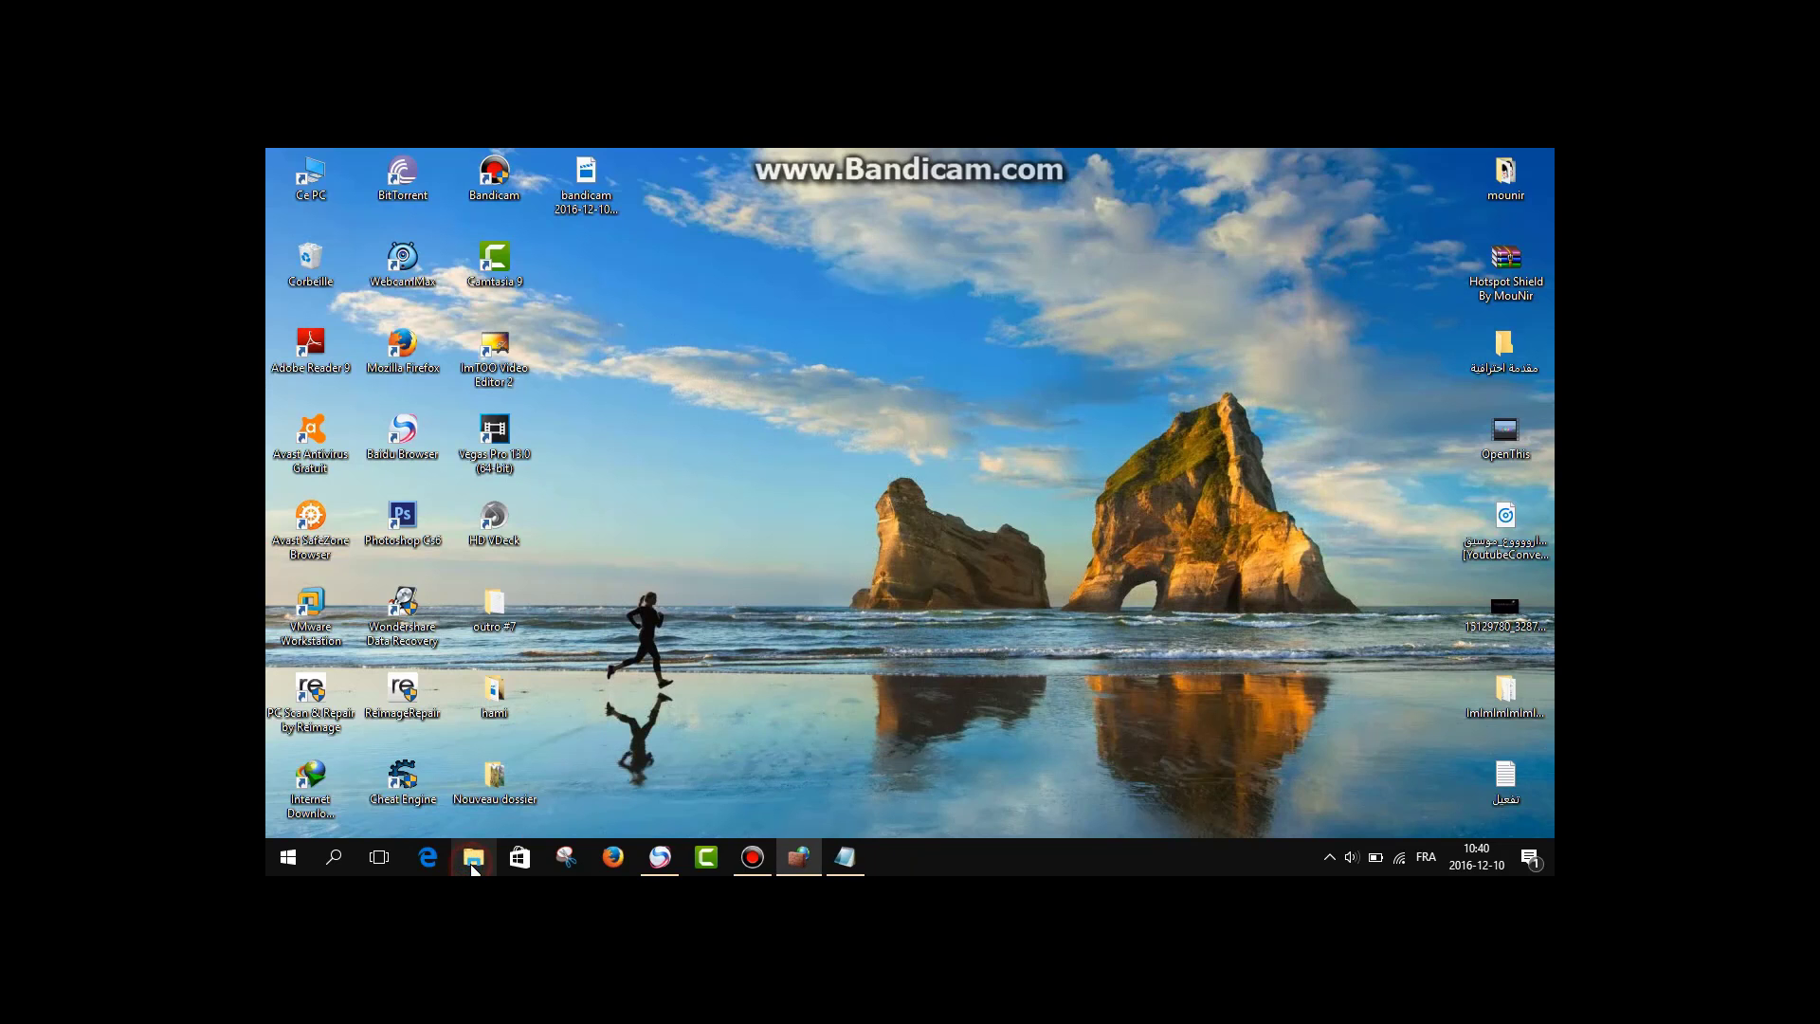
right_click(747, 527)
left_click(787, 582)
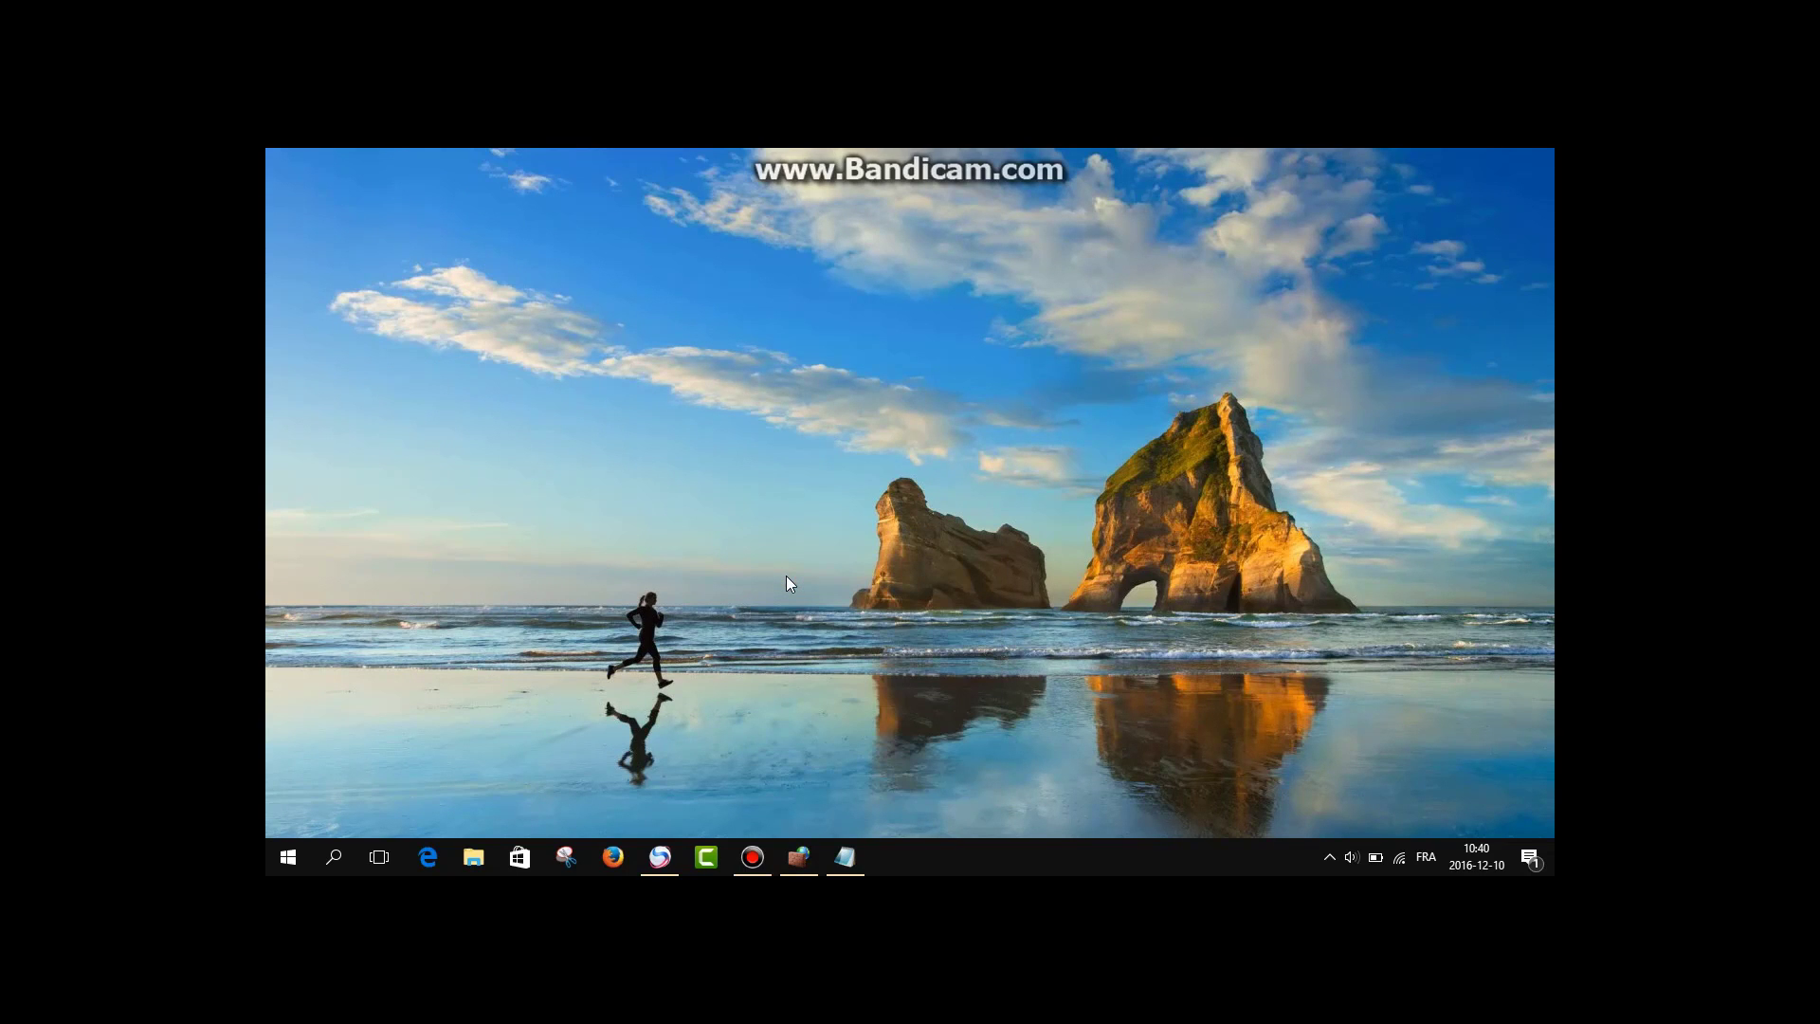
key("super+e")
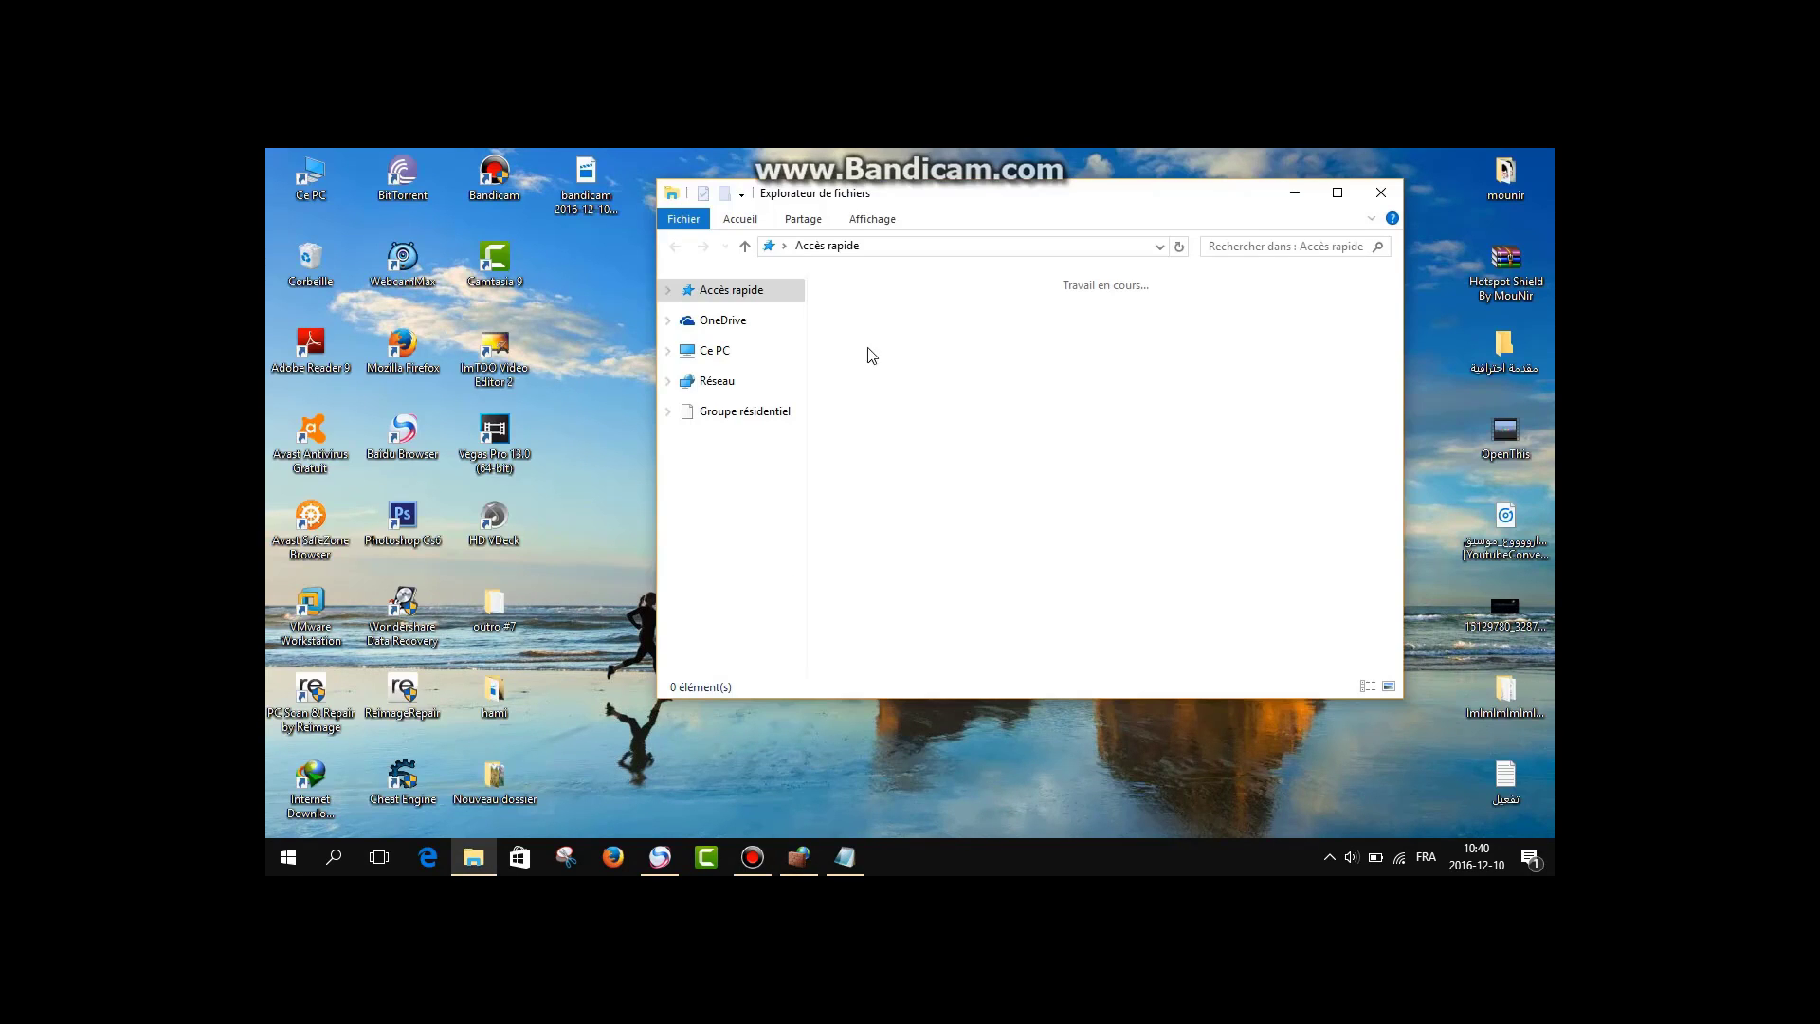
left_click(897, 248)
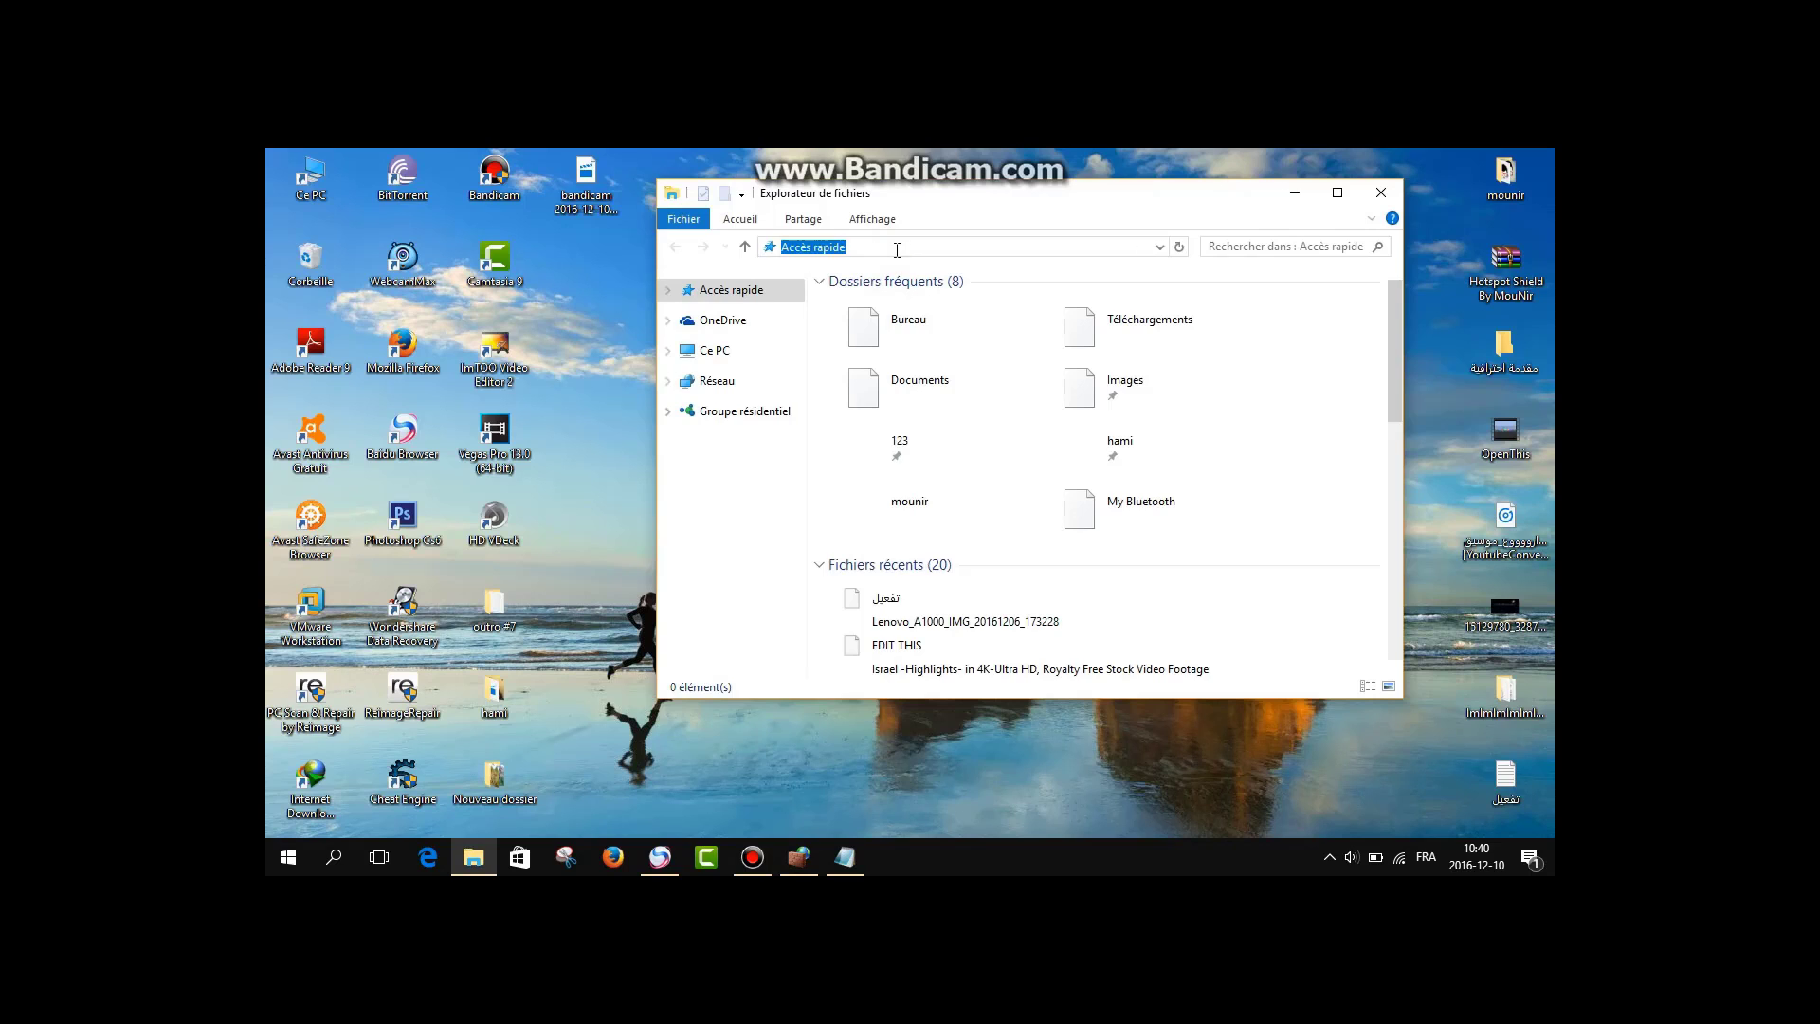
type("C:\\ProgramData\\TechSmith\\Camtasia Studio 9")
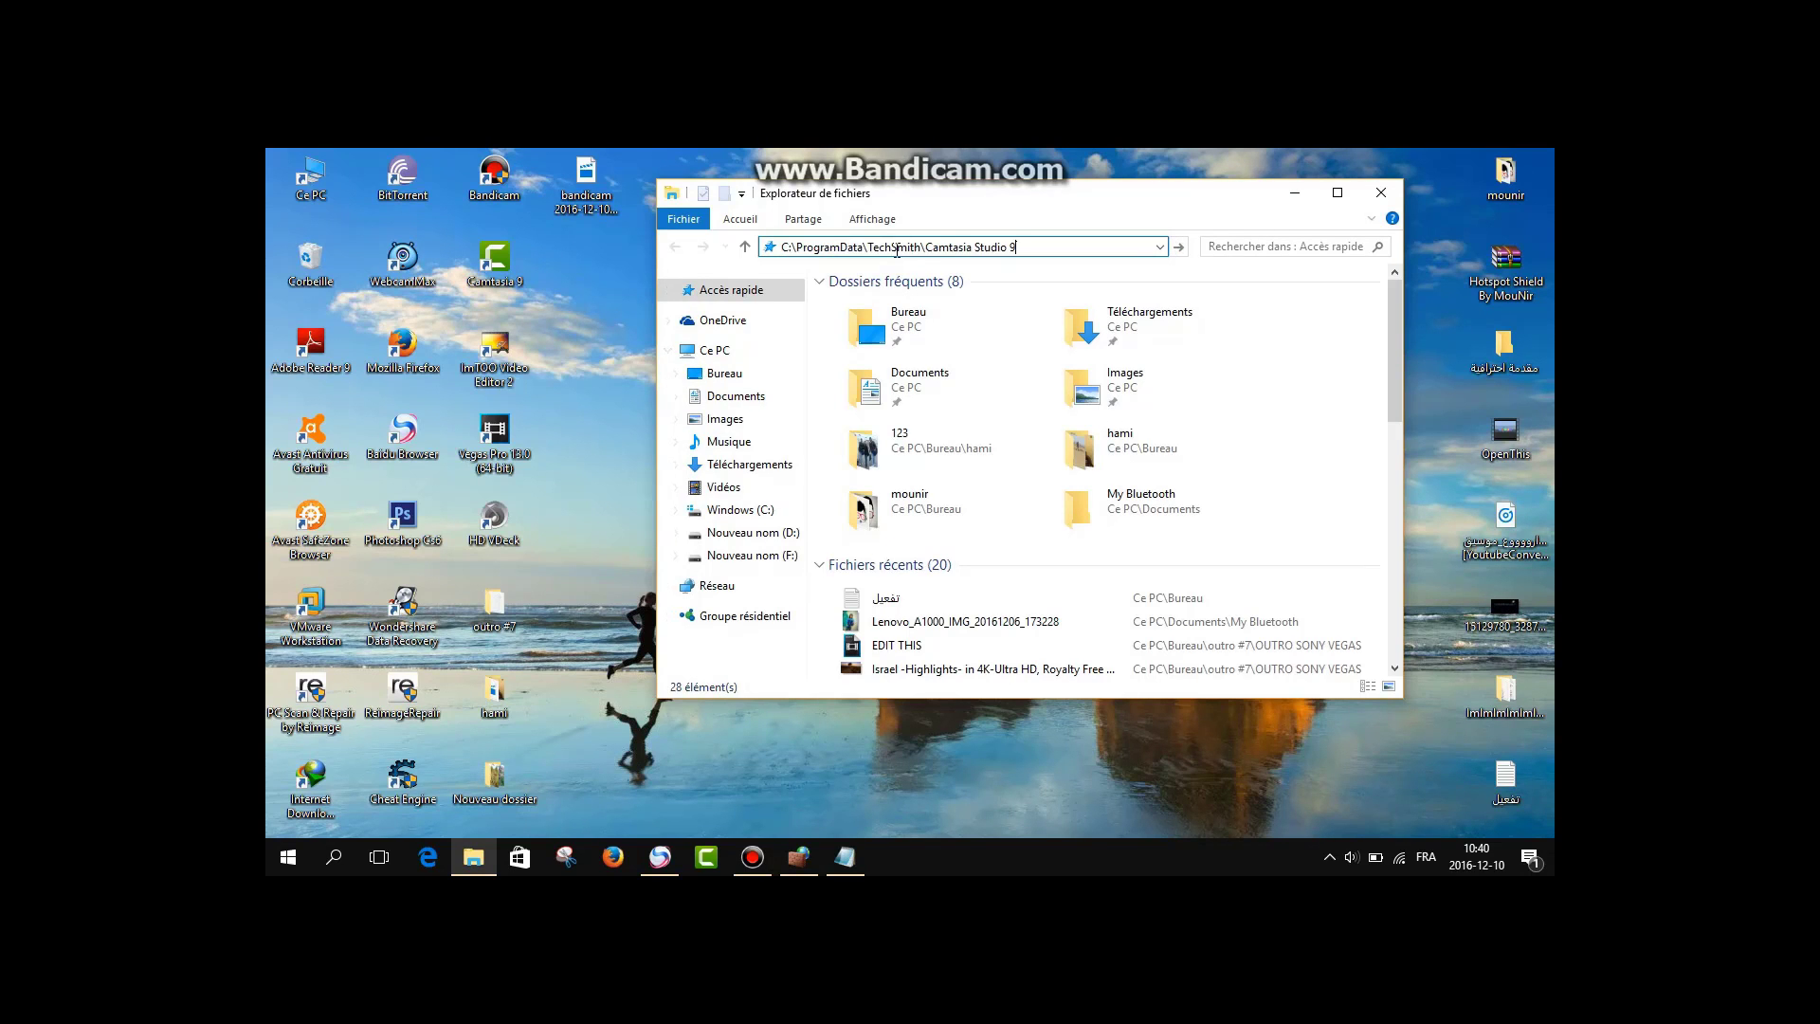
key("Return")
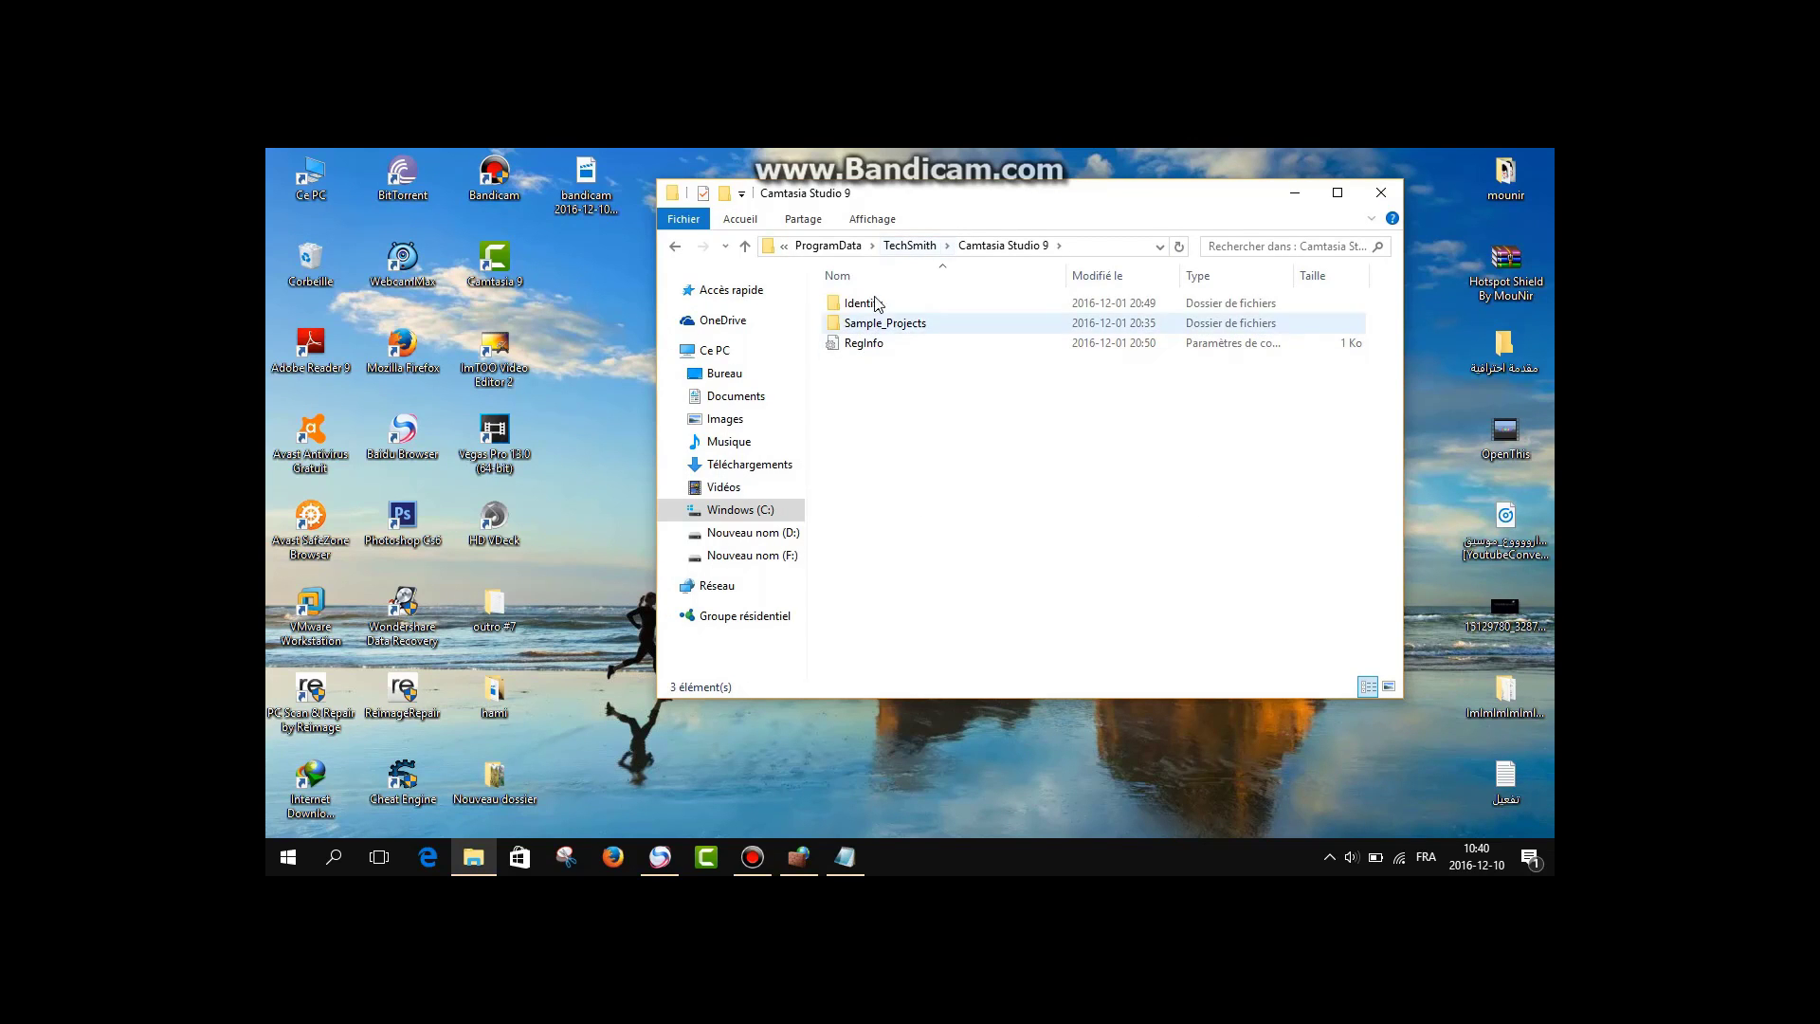
Display the Camtasia Studio 9 folder's contents as large icons and open the RegInfo file in Bloc-notes.
left_click(1388, 686)
left_click_drag(1197, 418, 822, 313)
left_click_drag(1213, 479, 915, 364)
left_click(1181, 421)
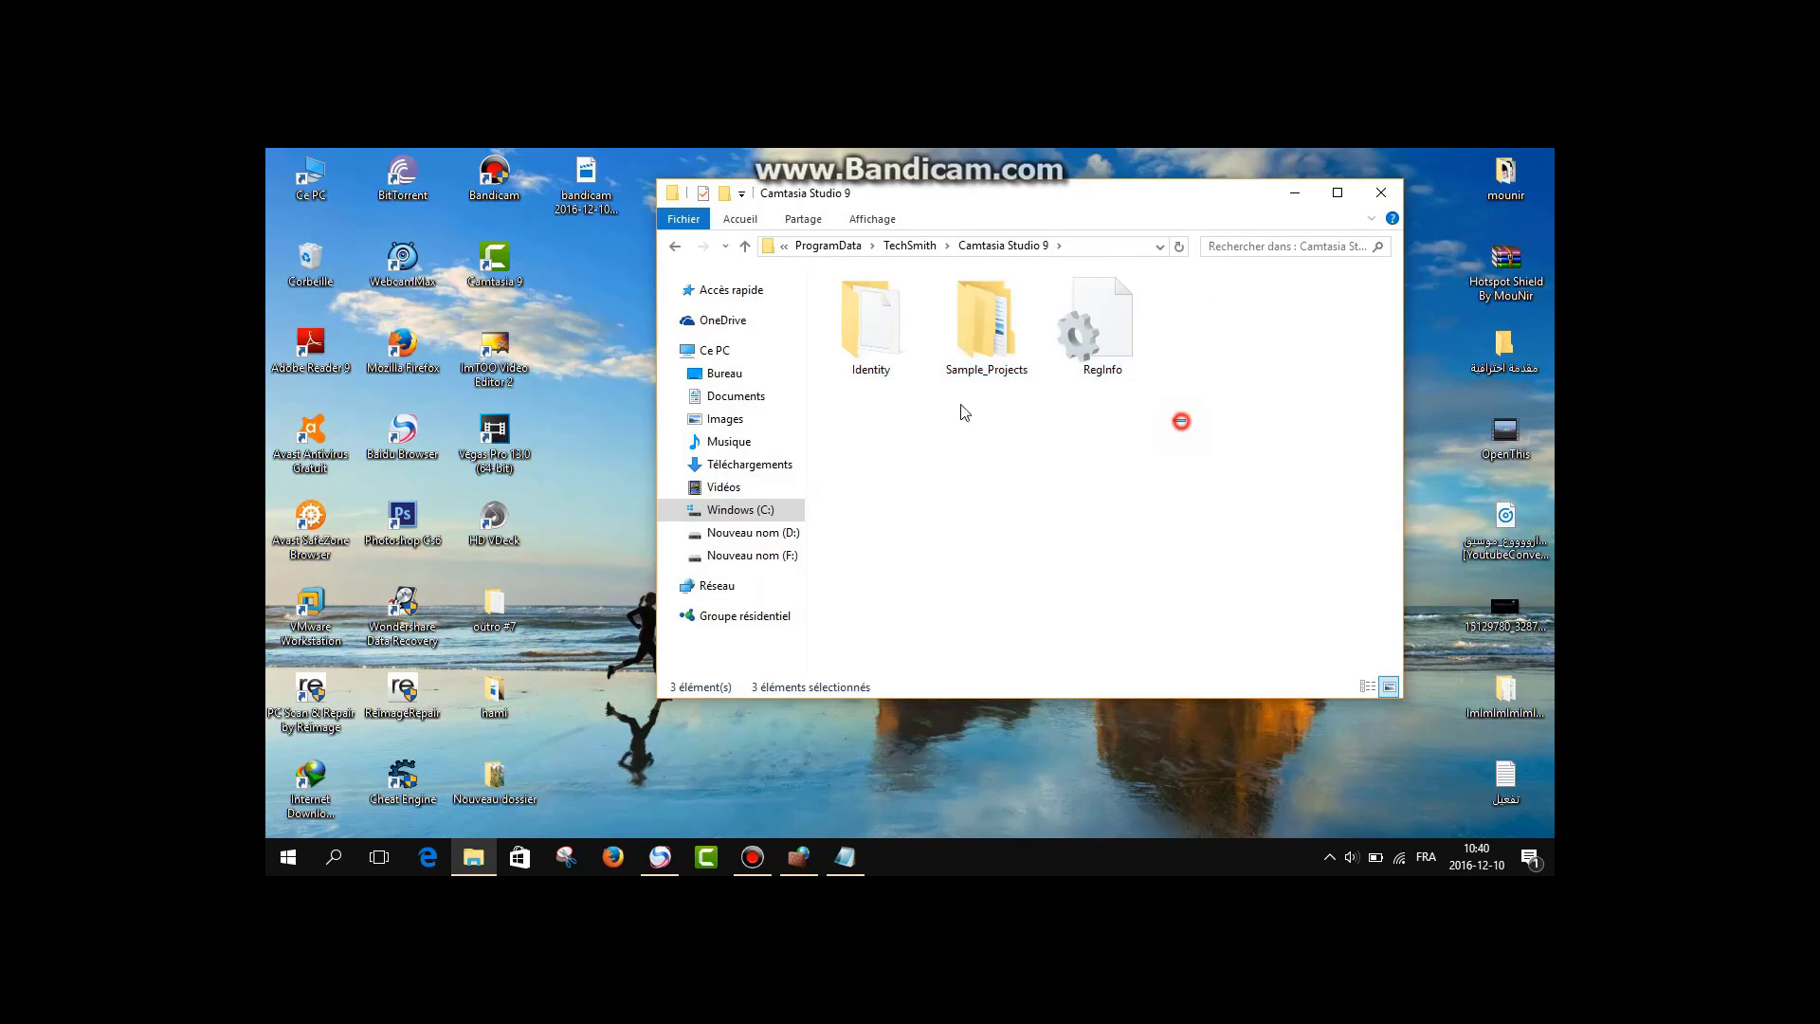
left_click(942, 487)
left_click(1097, 360)
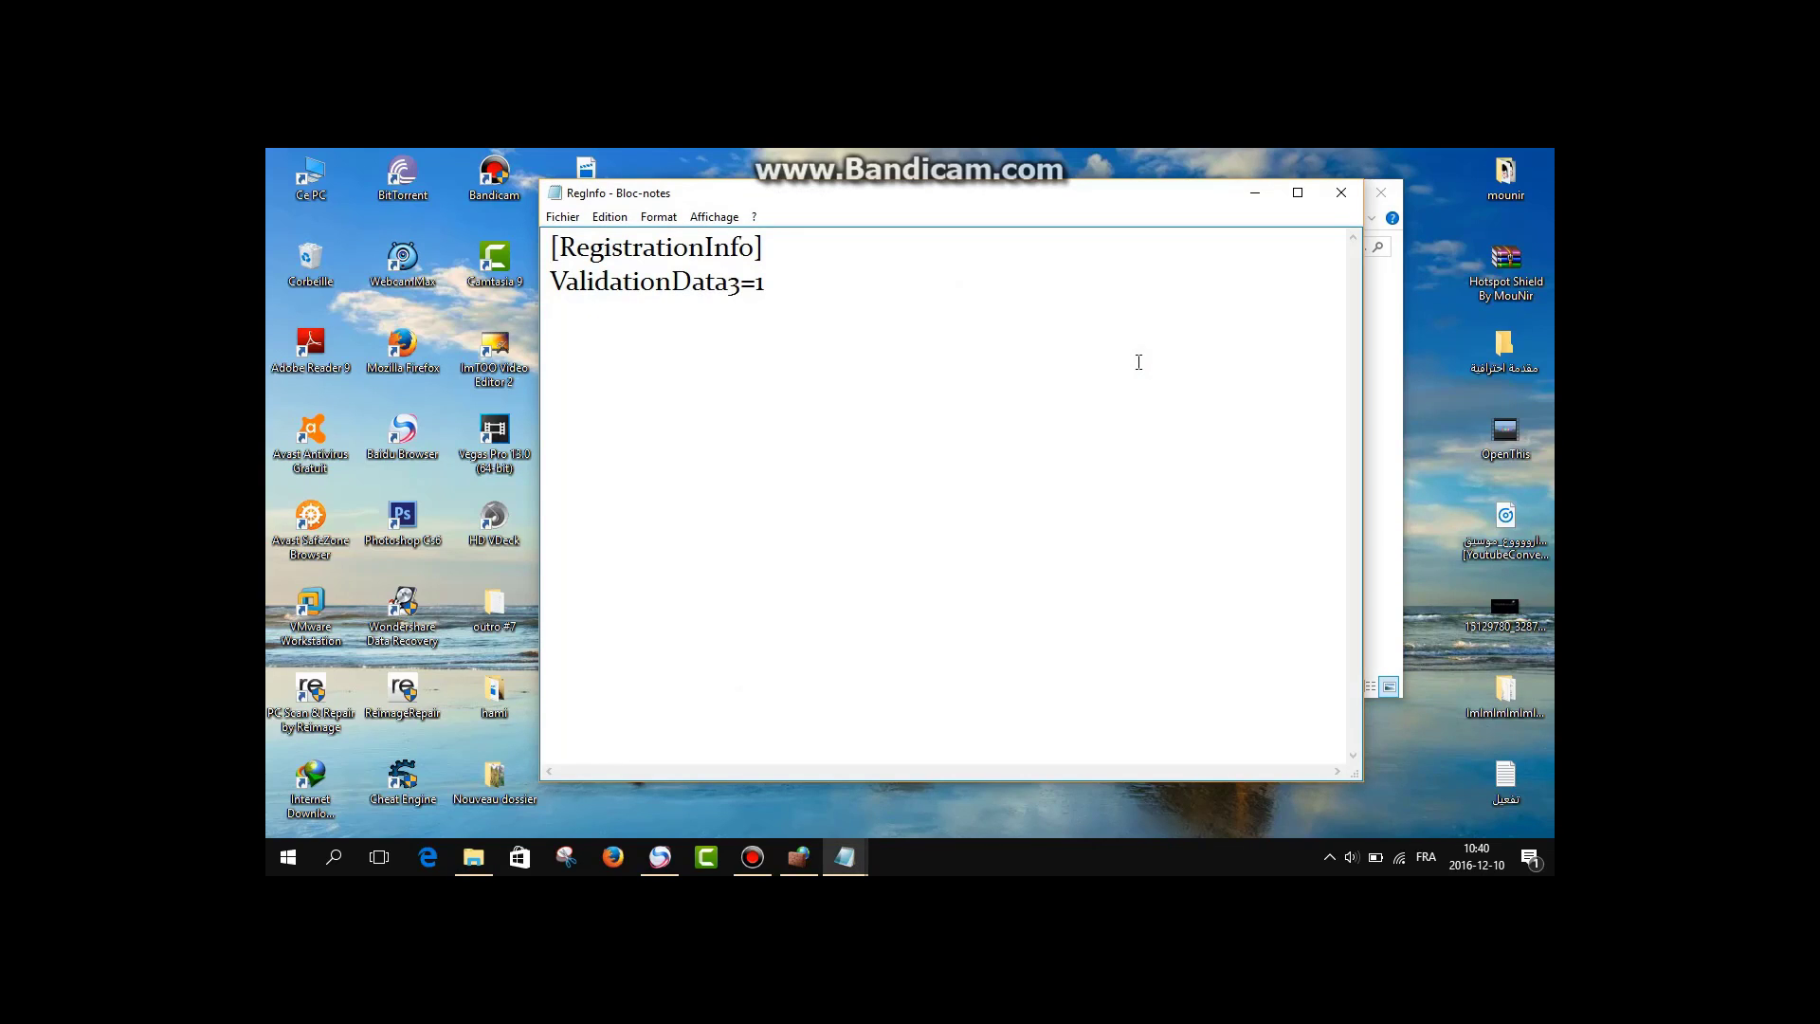
Delete the entire contents of the RegInfo file.
mouse_move(771, 245)
left_mouse_down()
mouse_move(770, 285)
mouse_move(711, 280)
mouse_move(763, 247)
mouse_move(747, 282)
mouse_move(772, 256)
left_mouse_up()
key("ctrl+a")
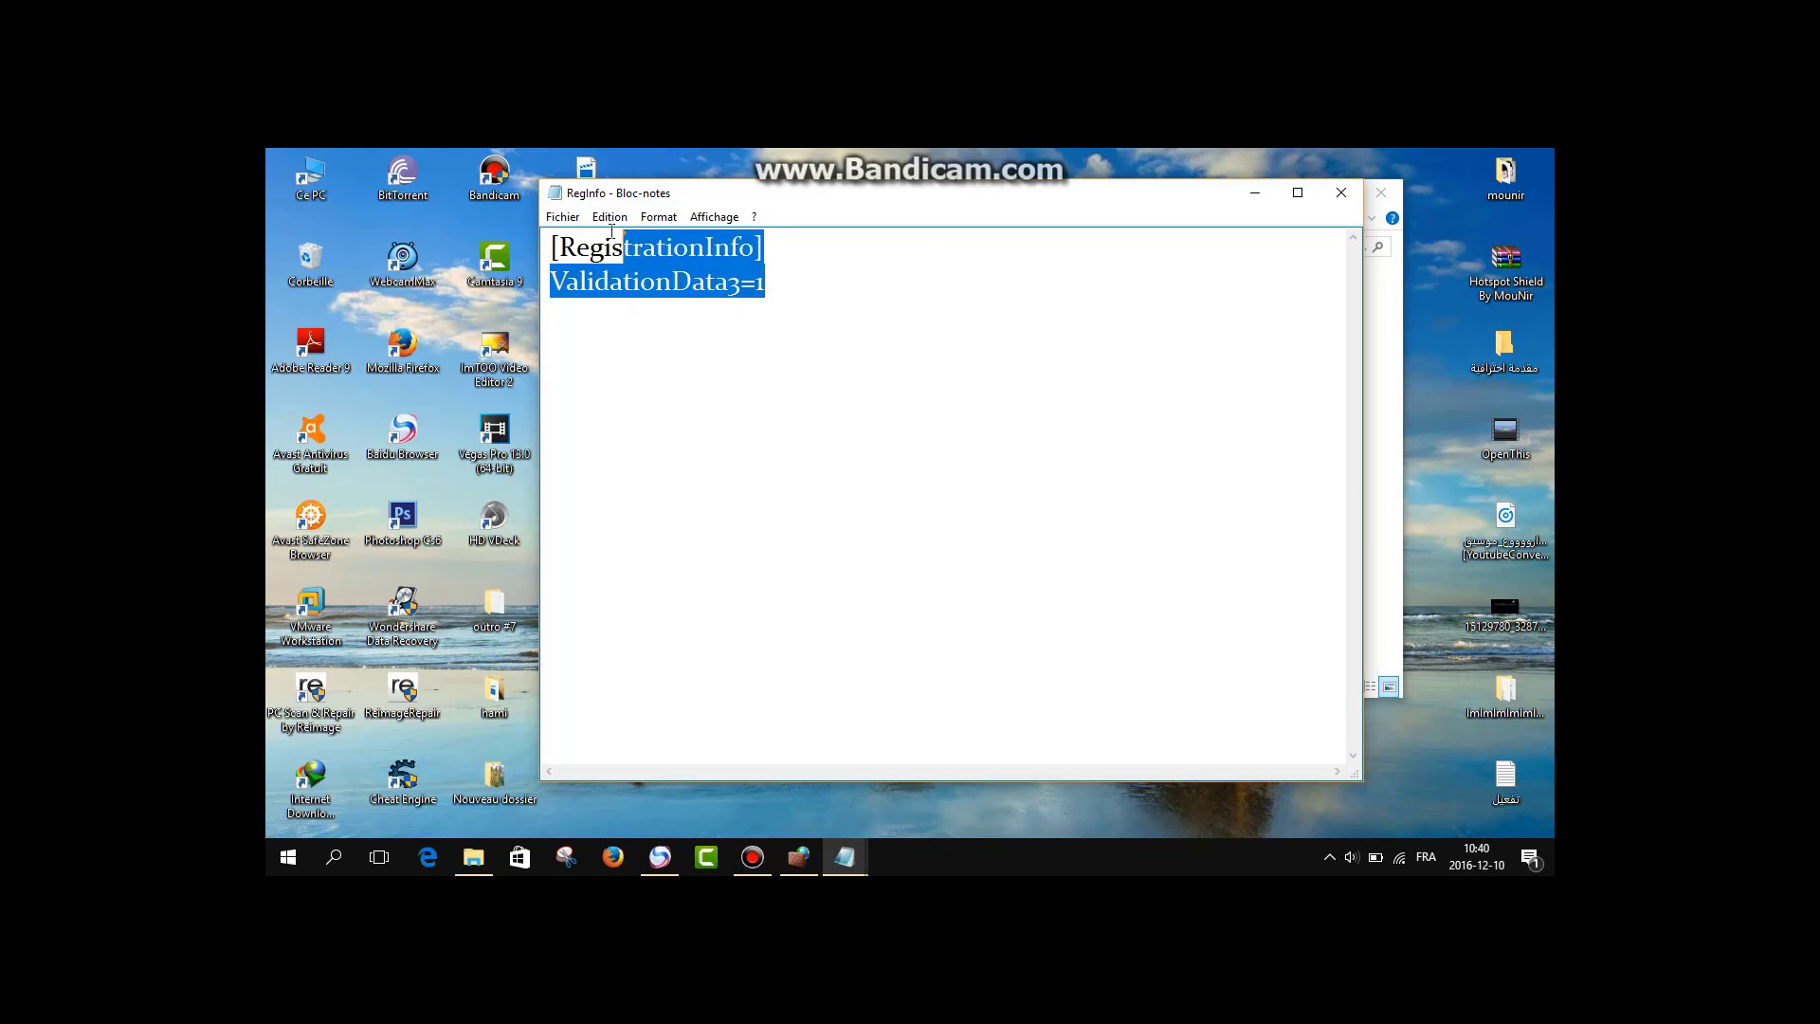
key("Delete")
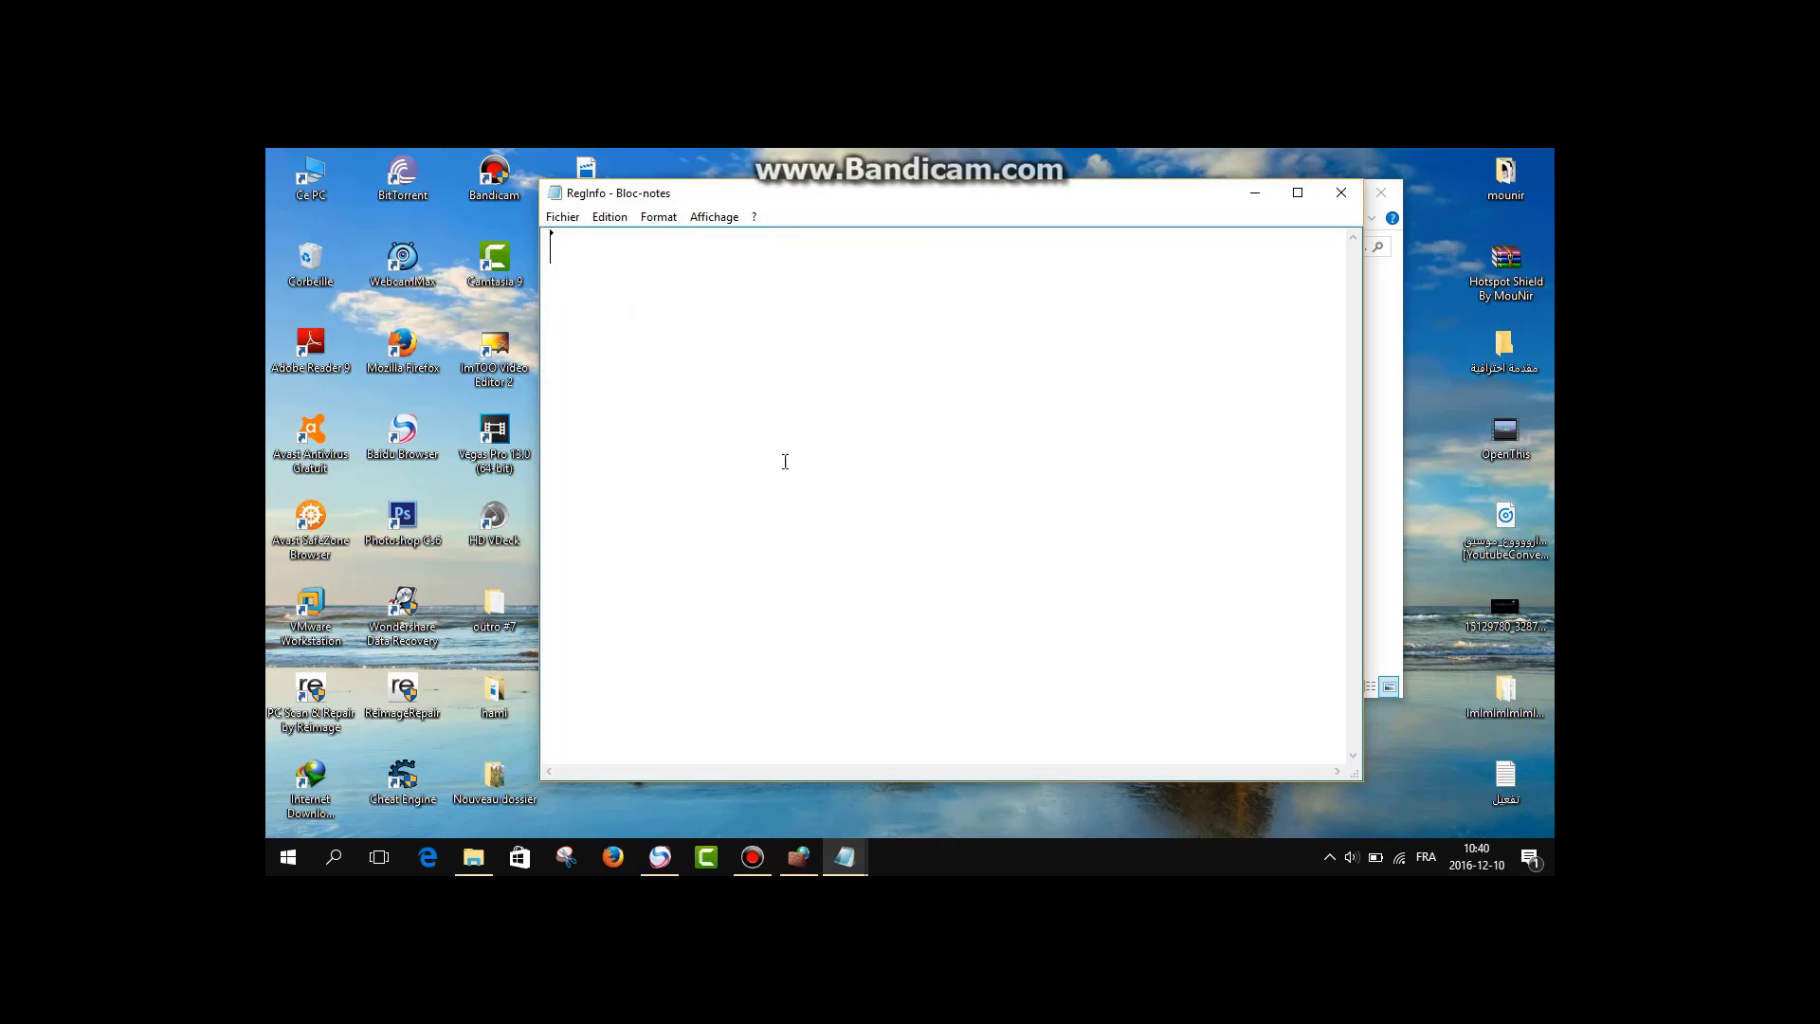
Copy the [RegistrationInfo] block with its RegistrationKey, RegisteredTo and ValidationData1 lines from the notes file and paste it into the empty RegInfo file.
left_click(845, 868)
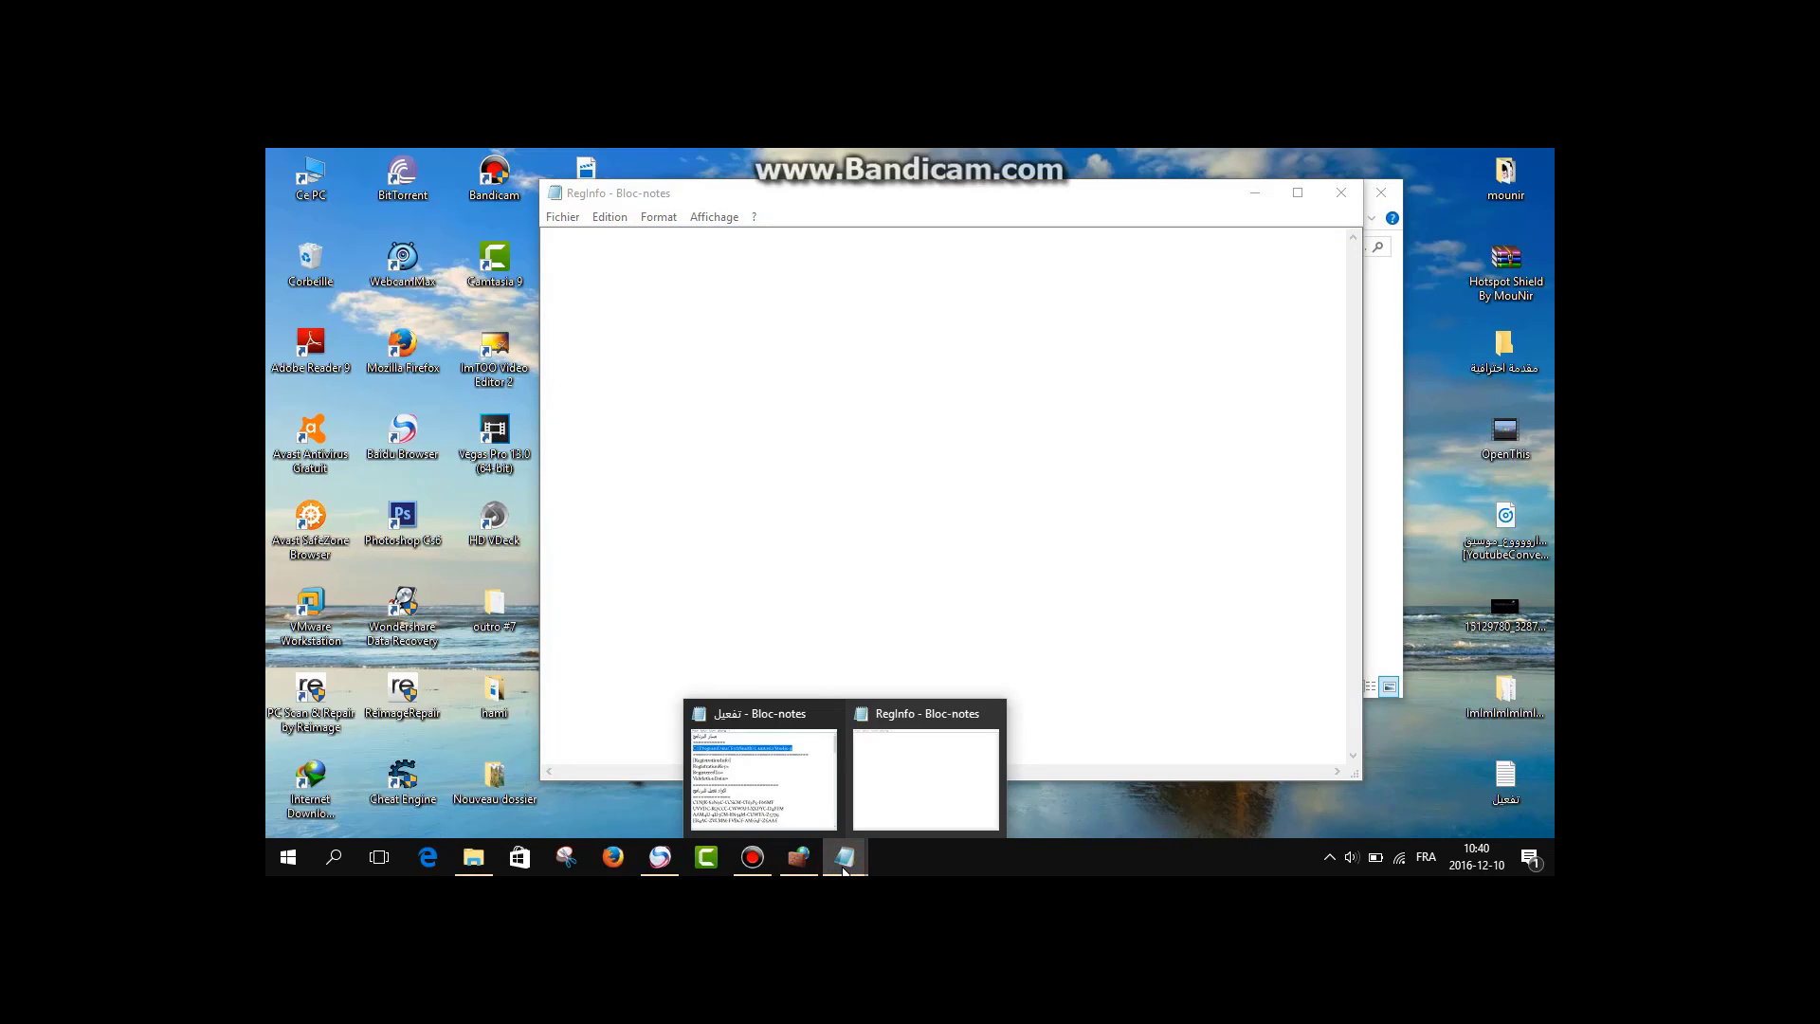
left_click(792, 806)
left_click(548, 372)
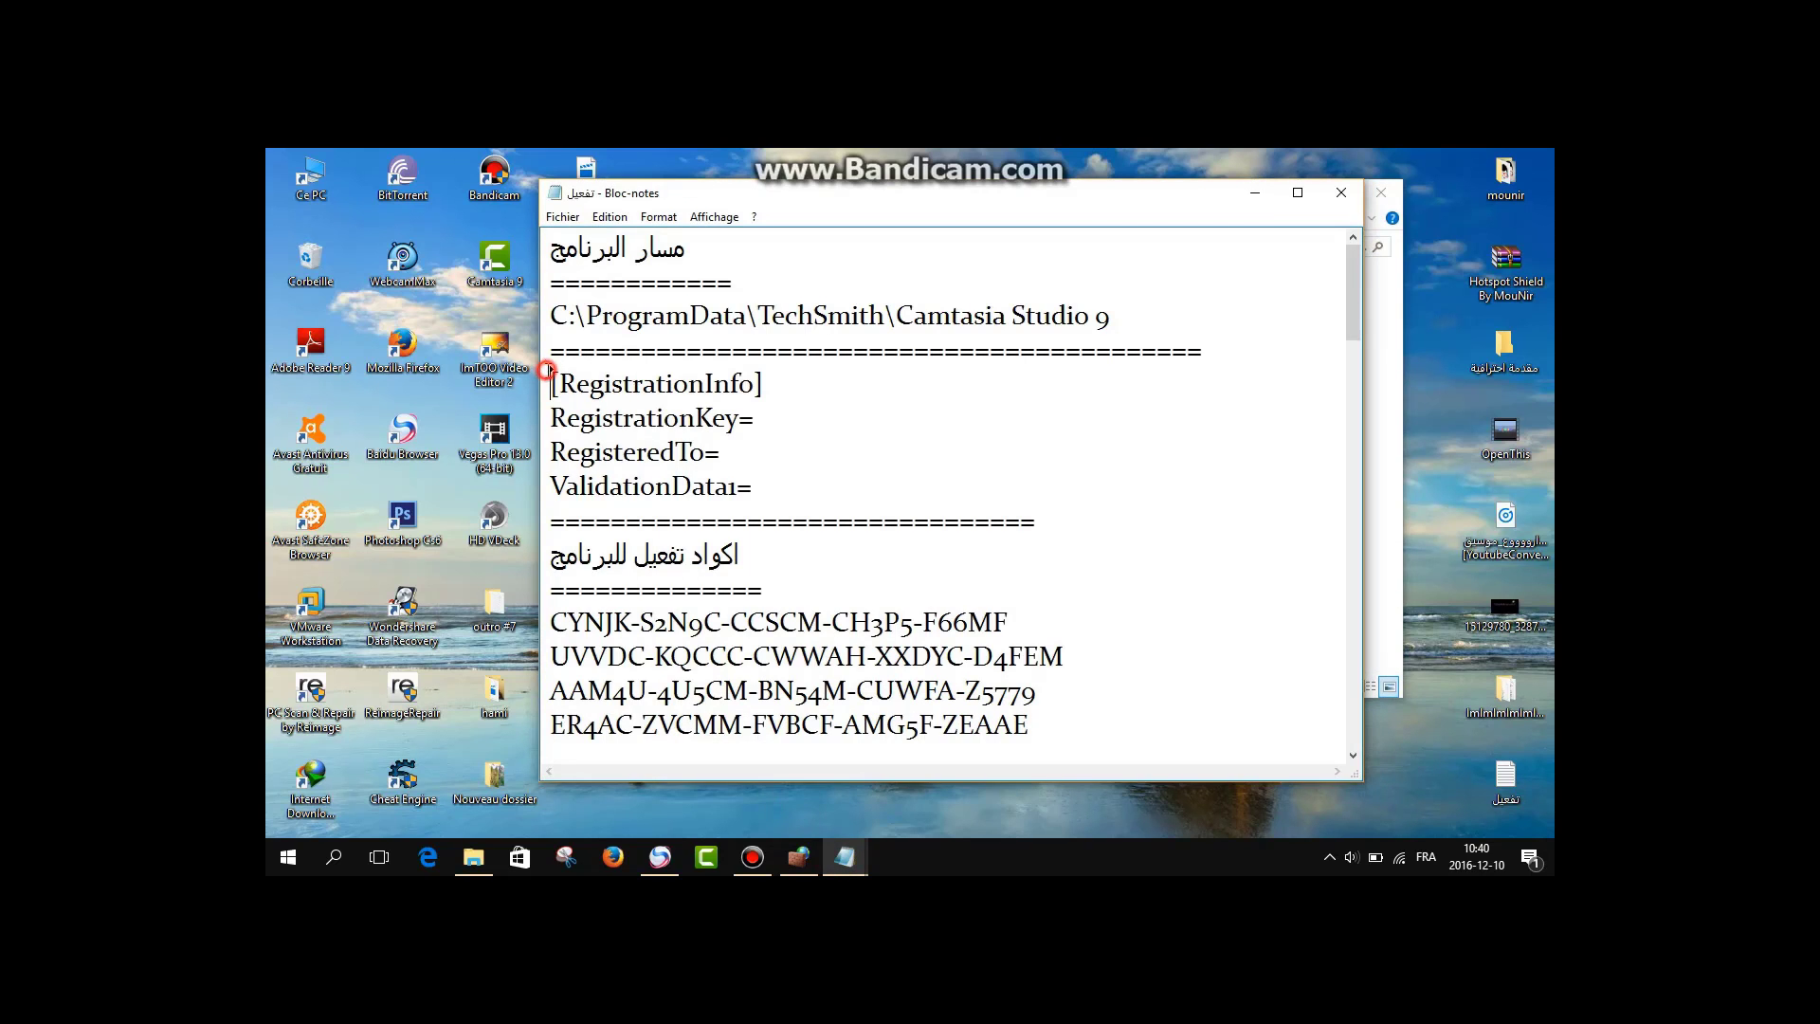
left_click_drag(549, 370, 813, 479)
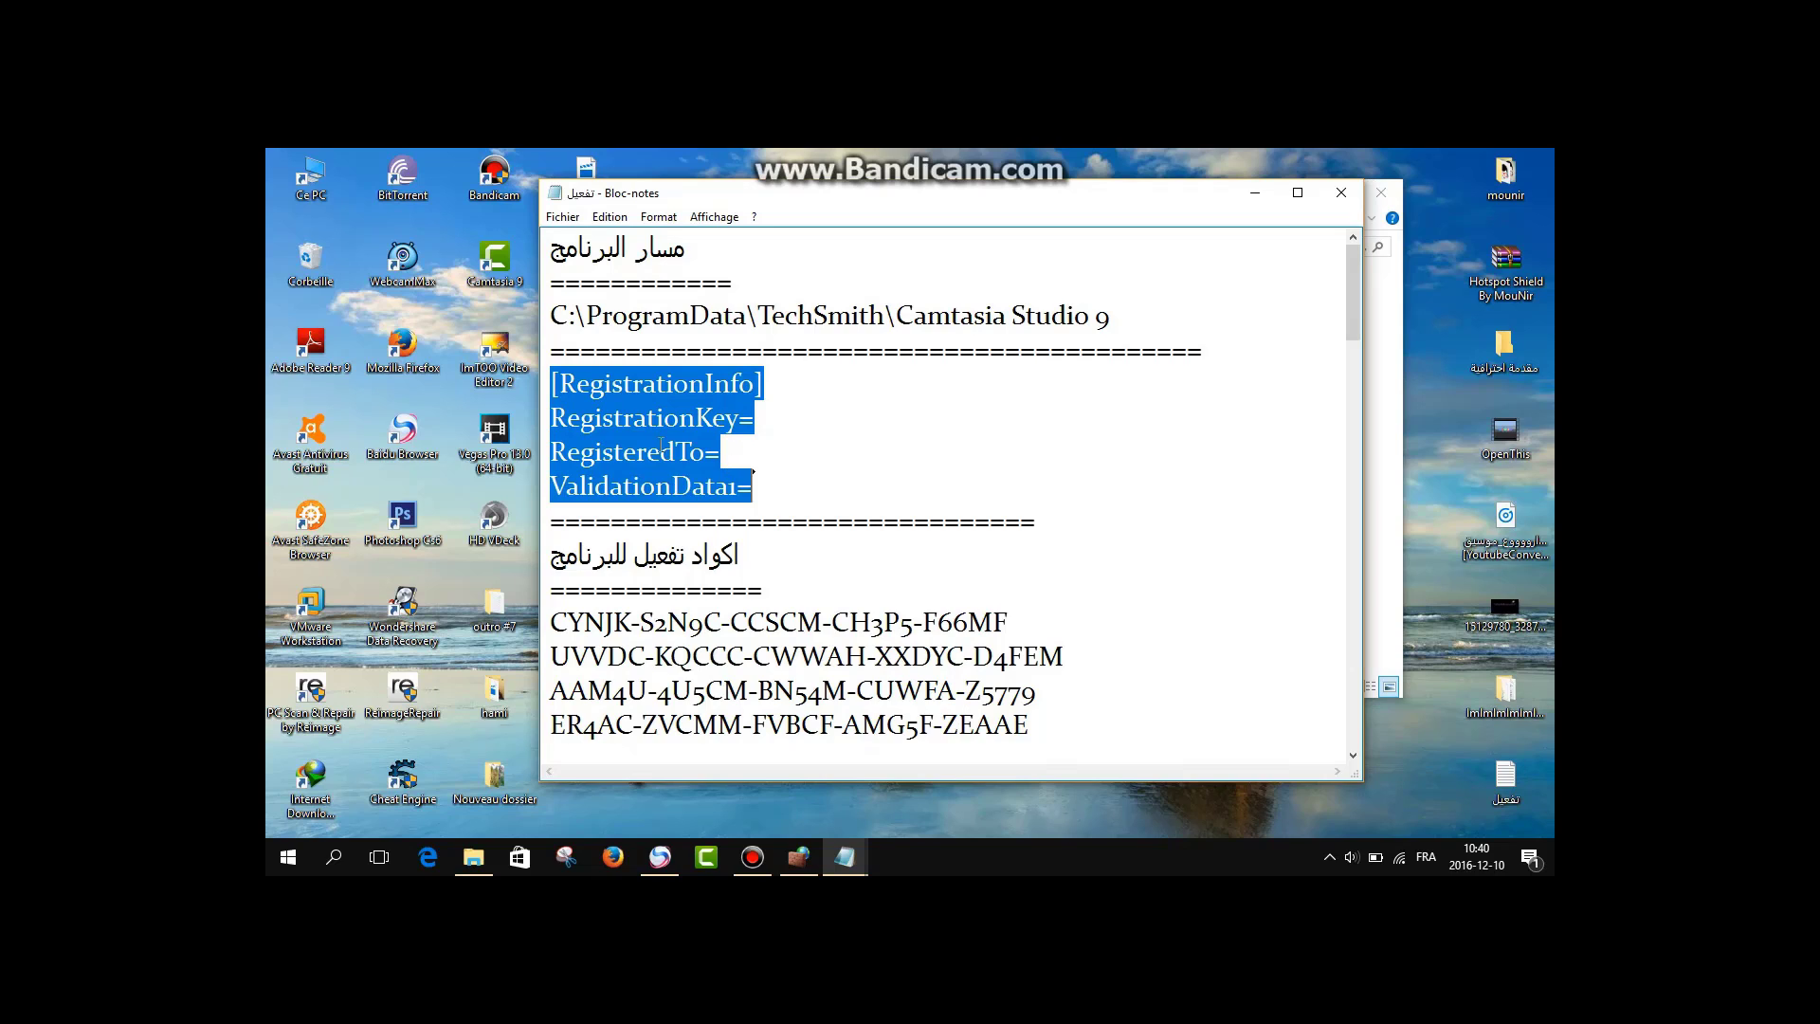
right_click(660, 446)
left_click(720, 507)
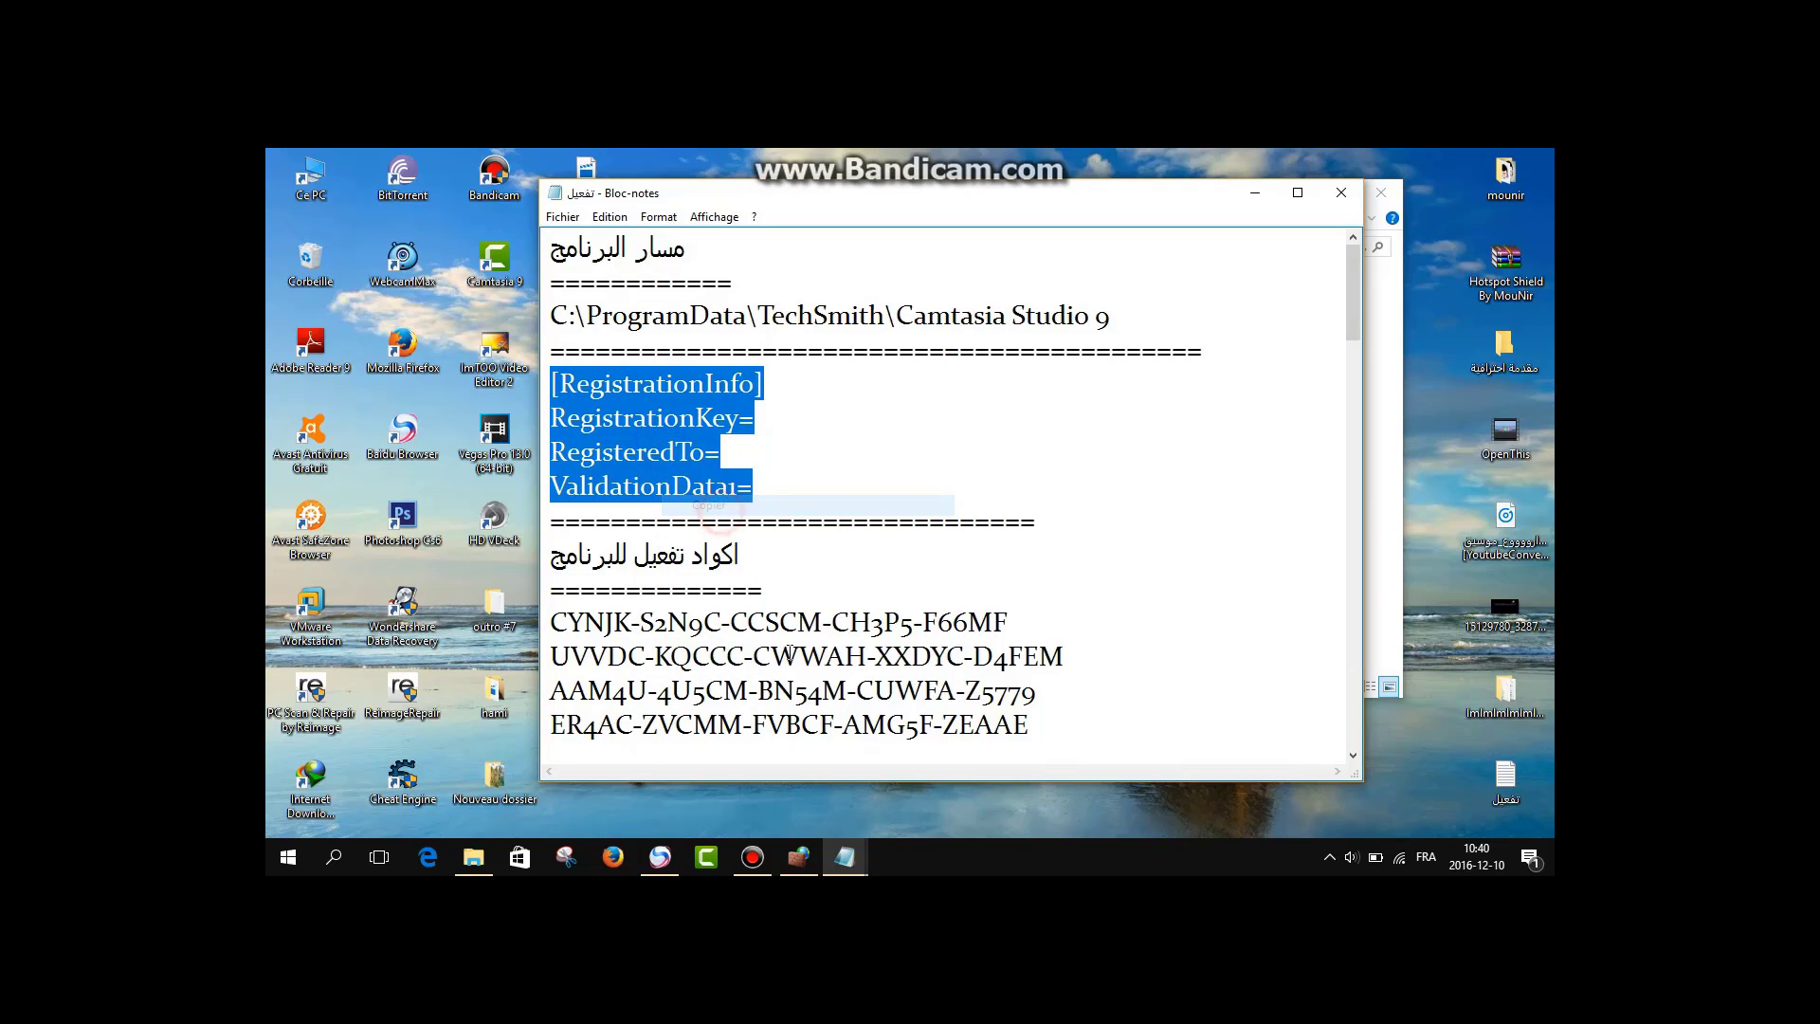
left_click(845, 857)
left_click(886, 791)
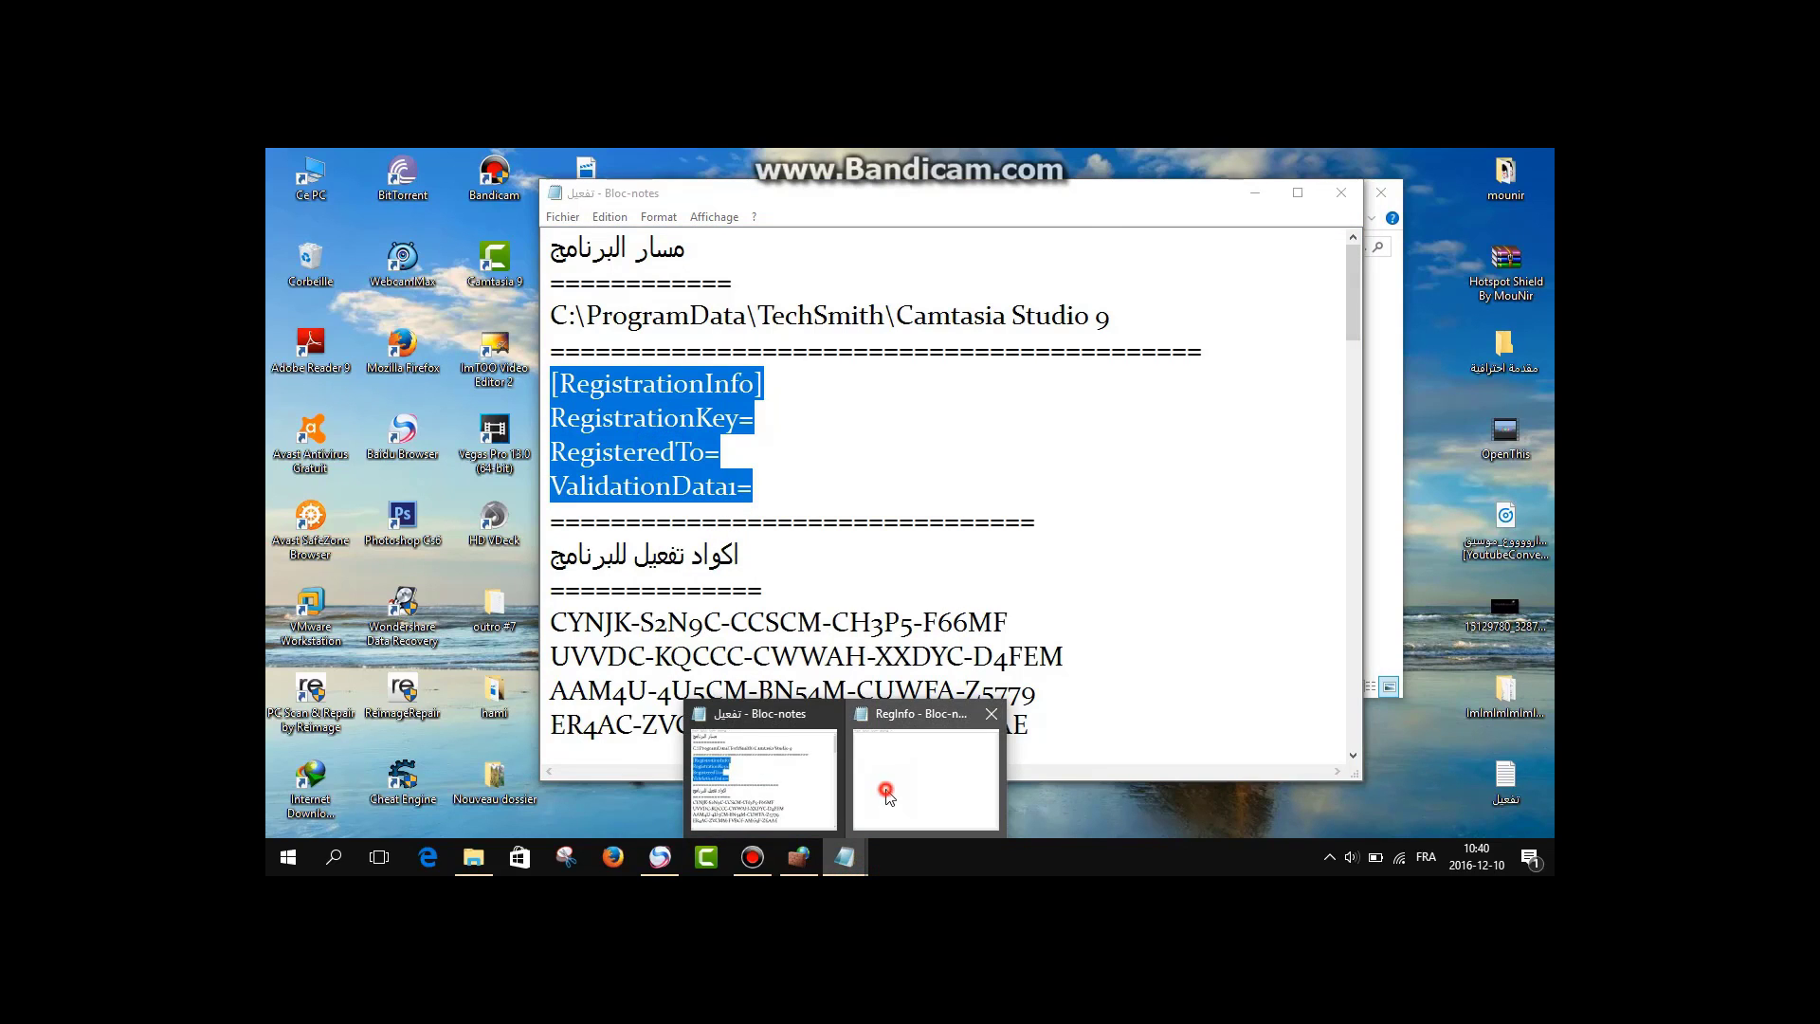
right_click(605, 237)
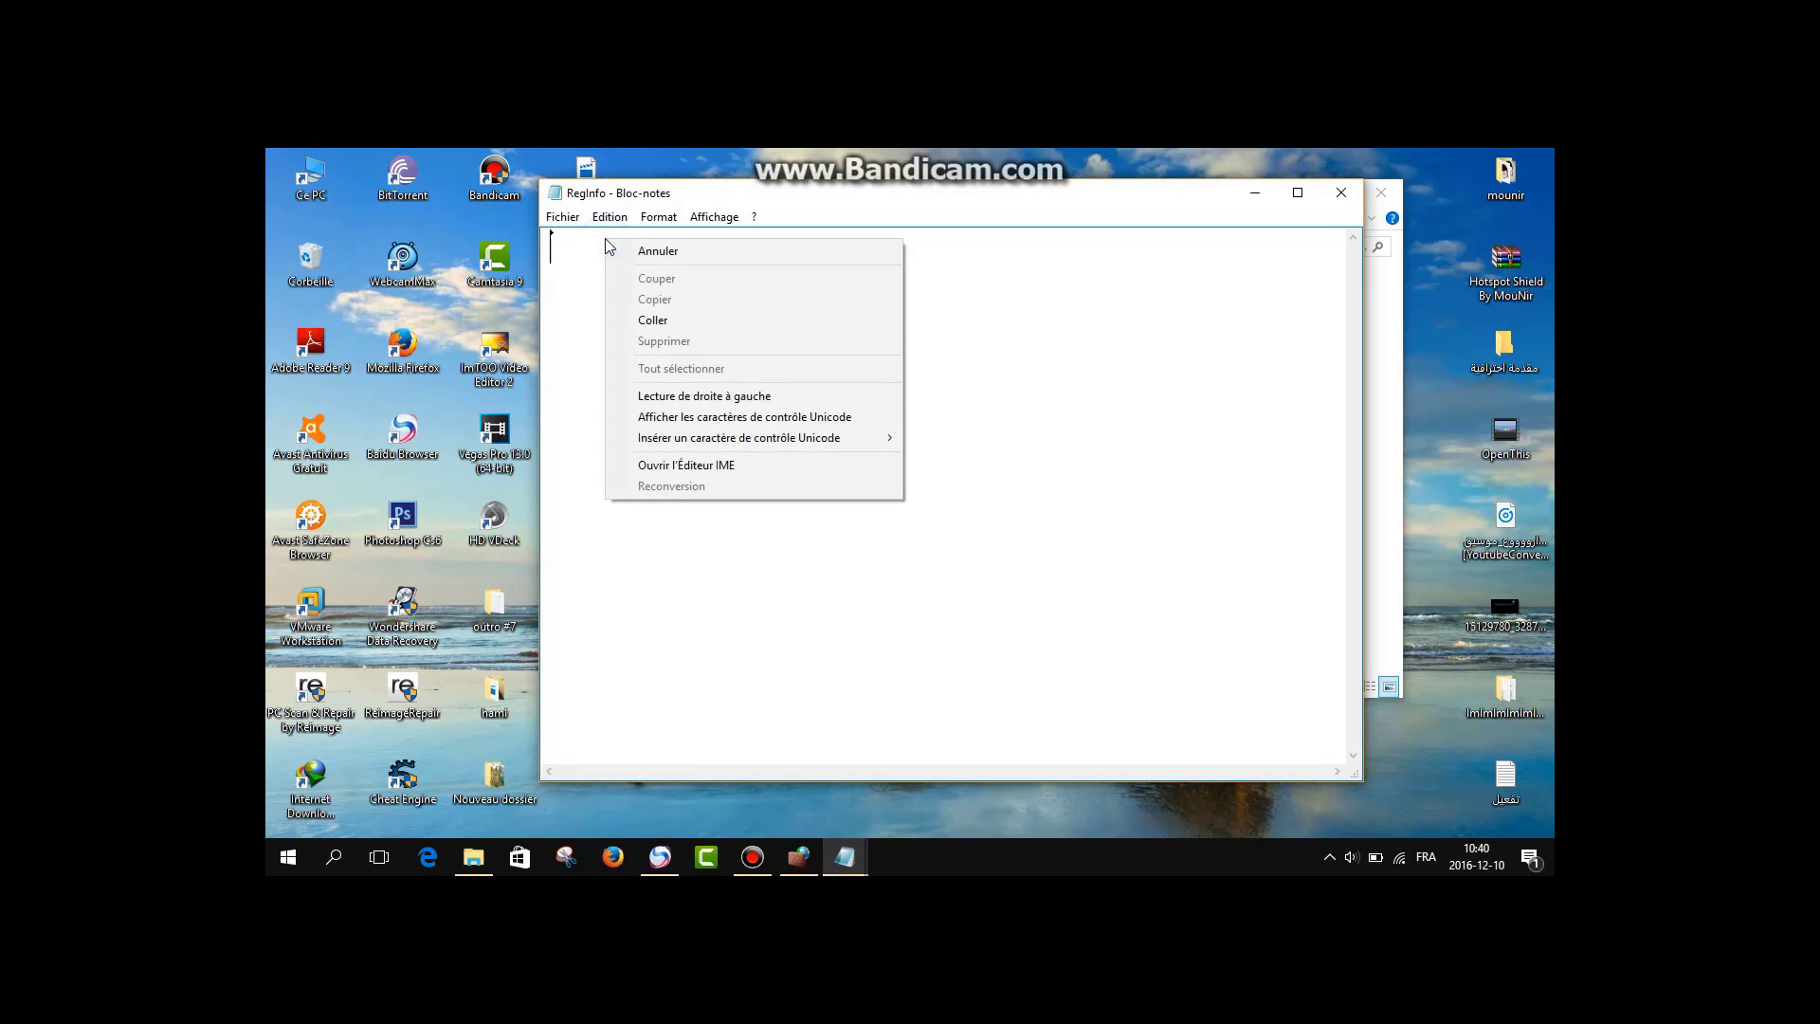
left_click(671, 321)
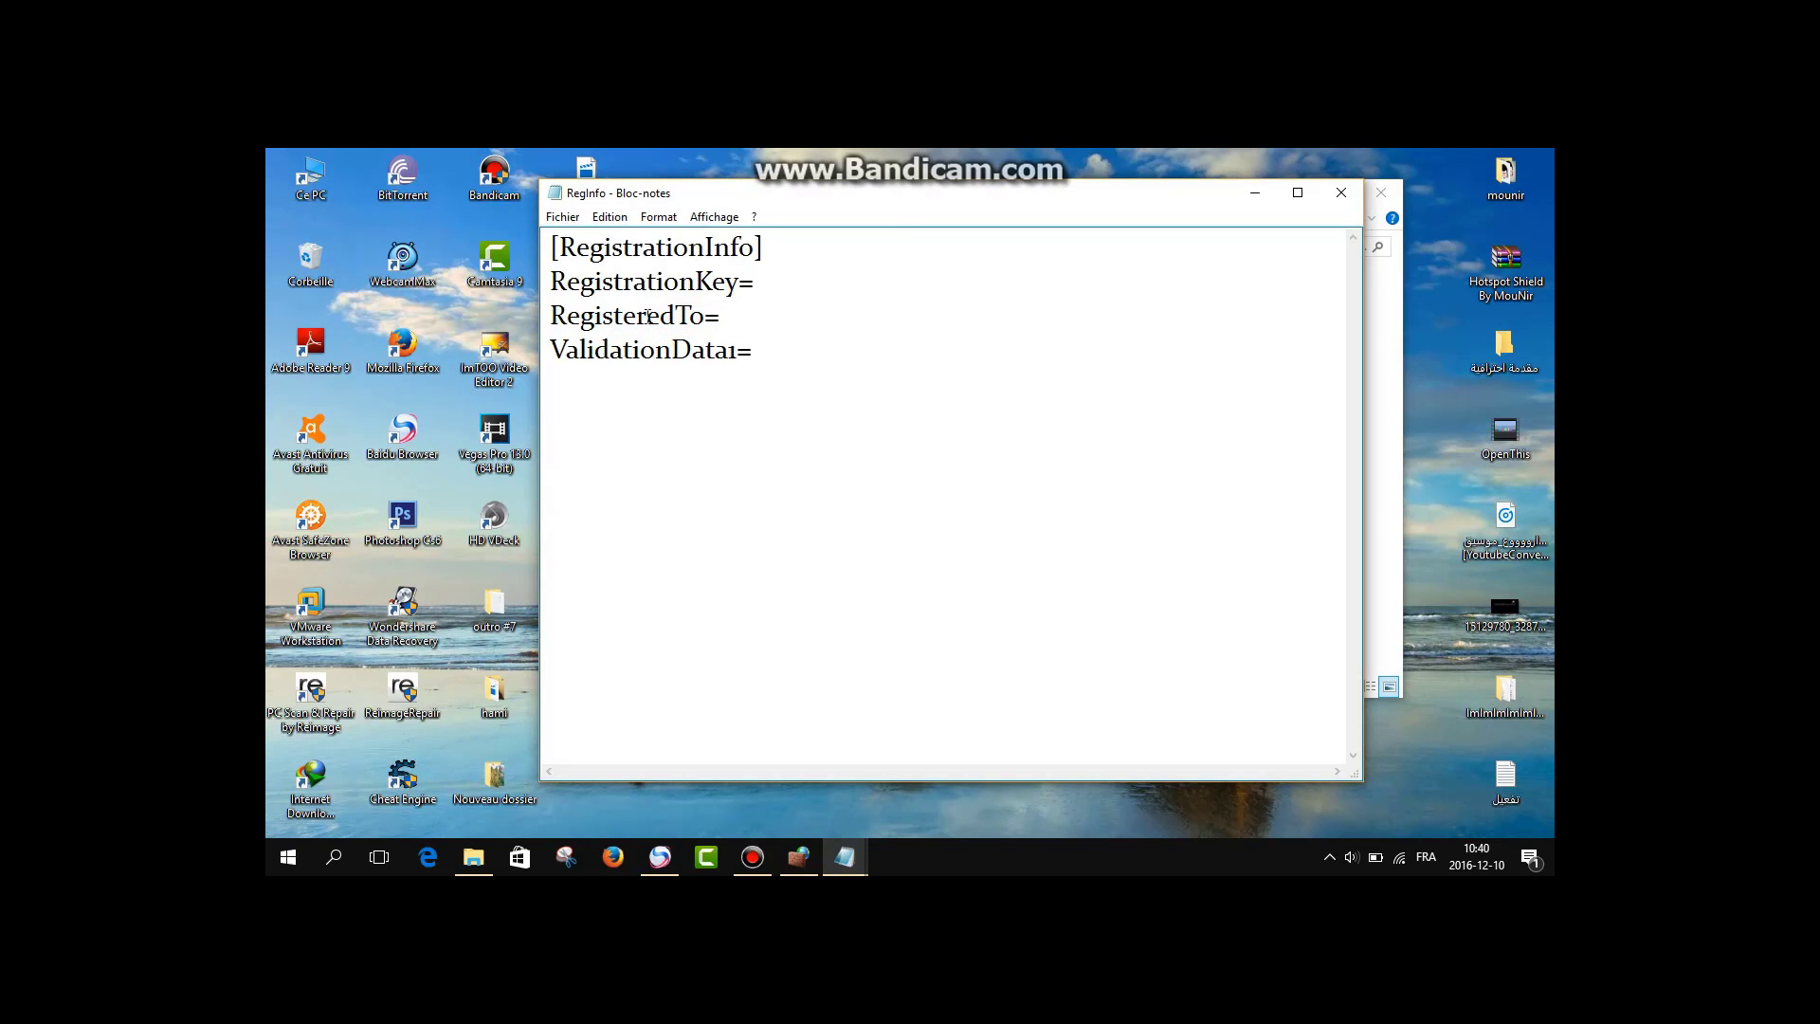
Copy one registration key from the list of activation codes in the notes file.
left_click_drag(771, 291, 699, 281)
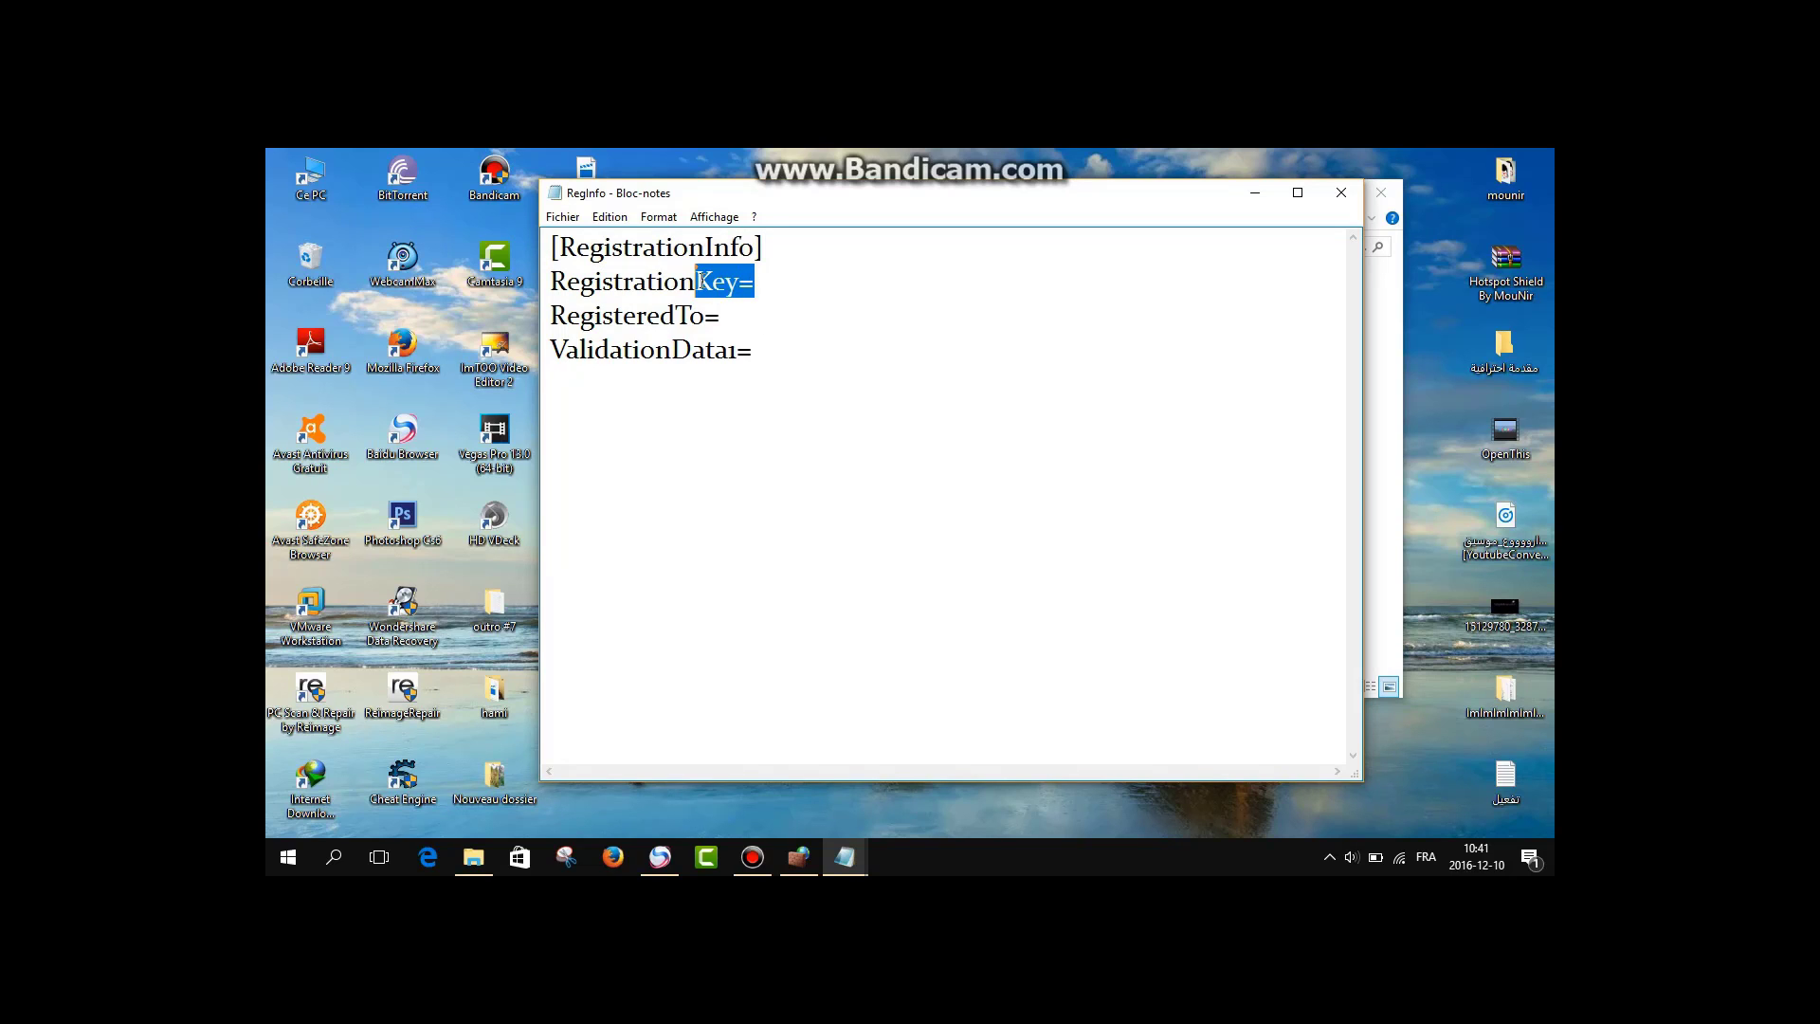
mouse_move(844, 857)
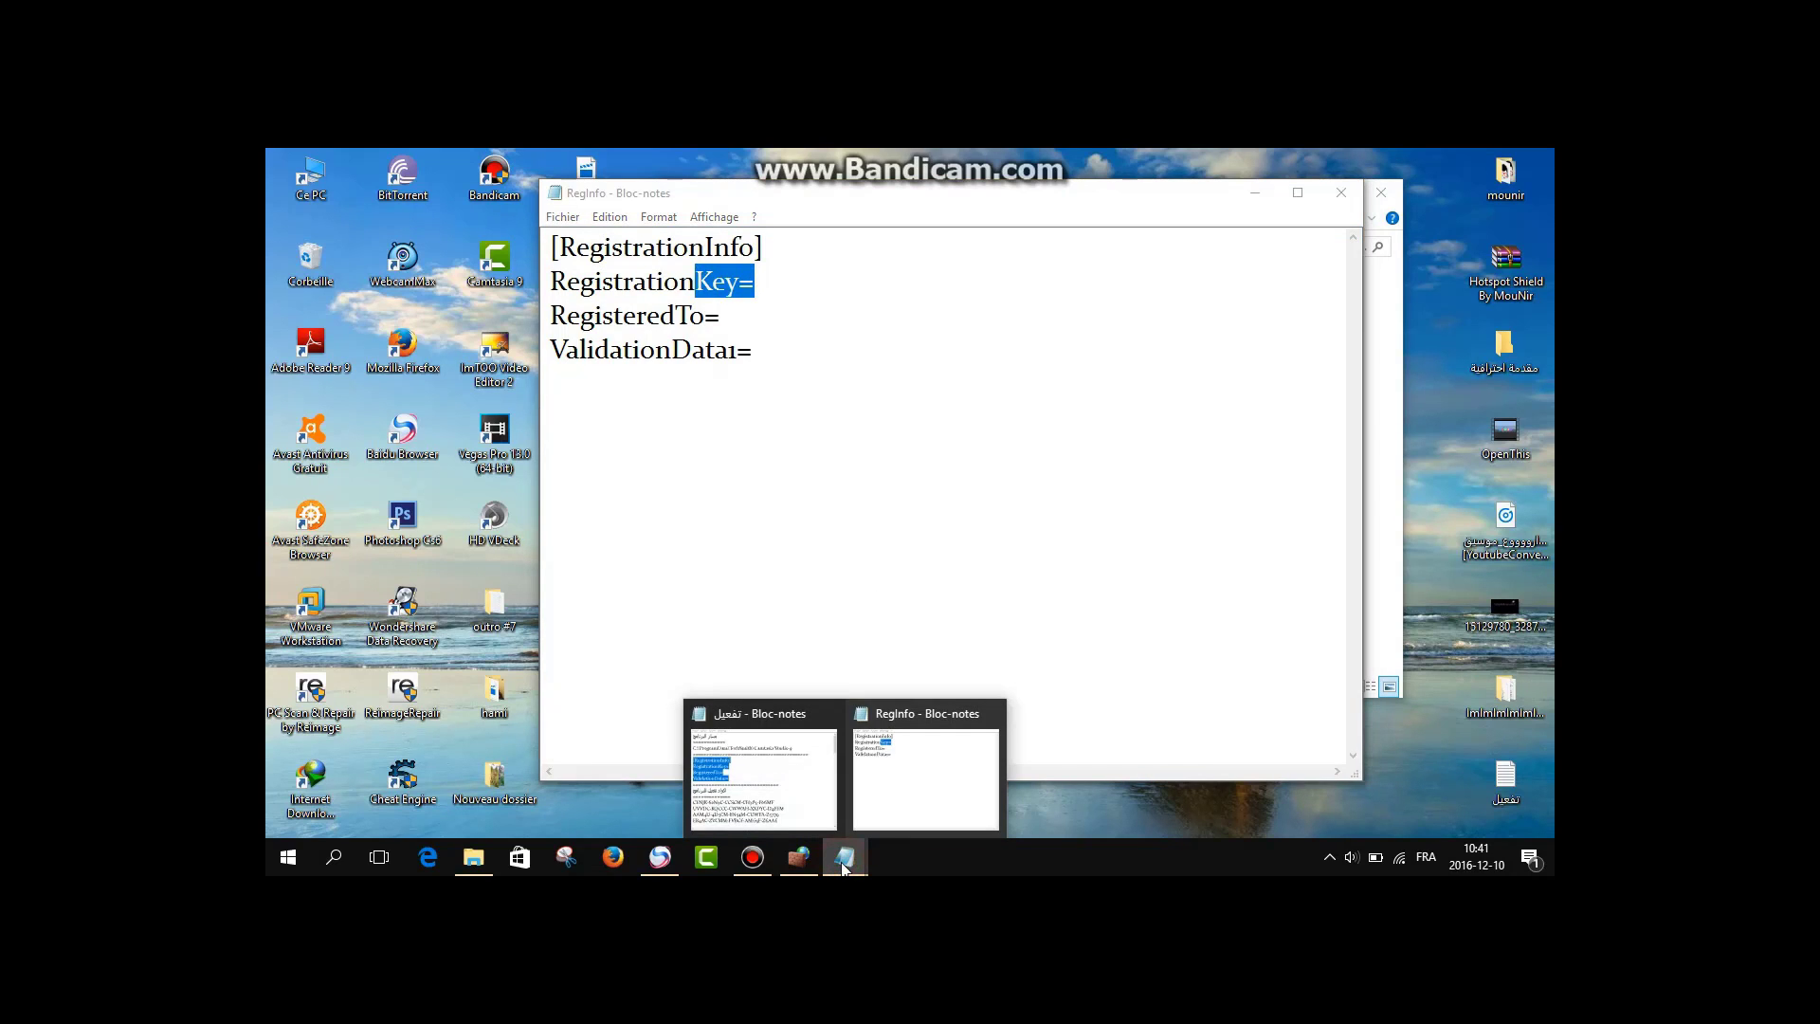
left_click(816, 804)
left_click_drag(1352, 332, 1357, 758)
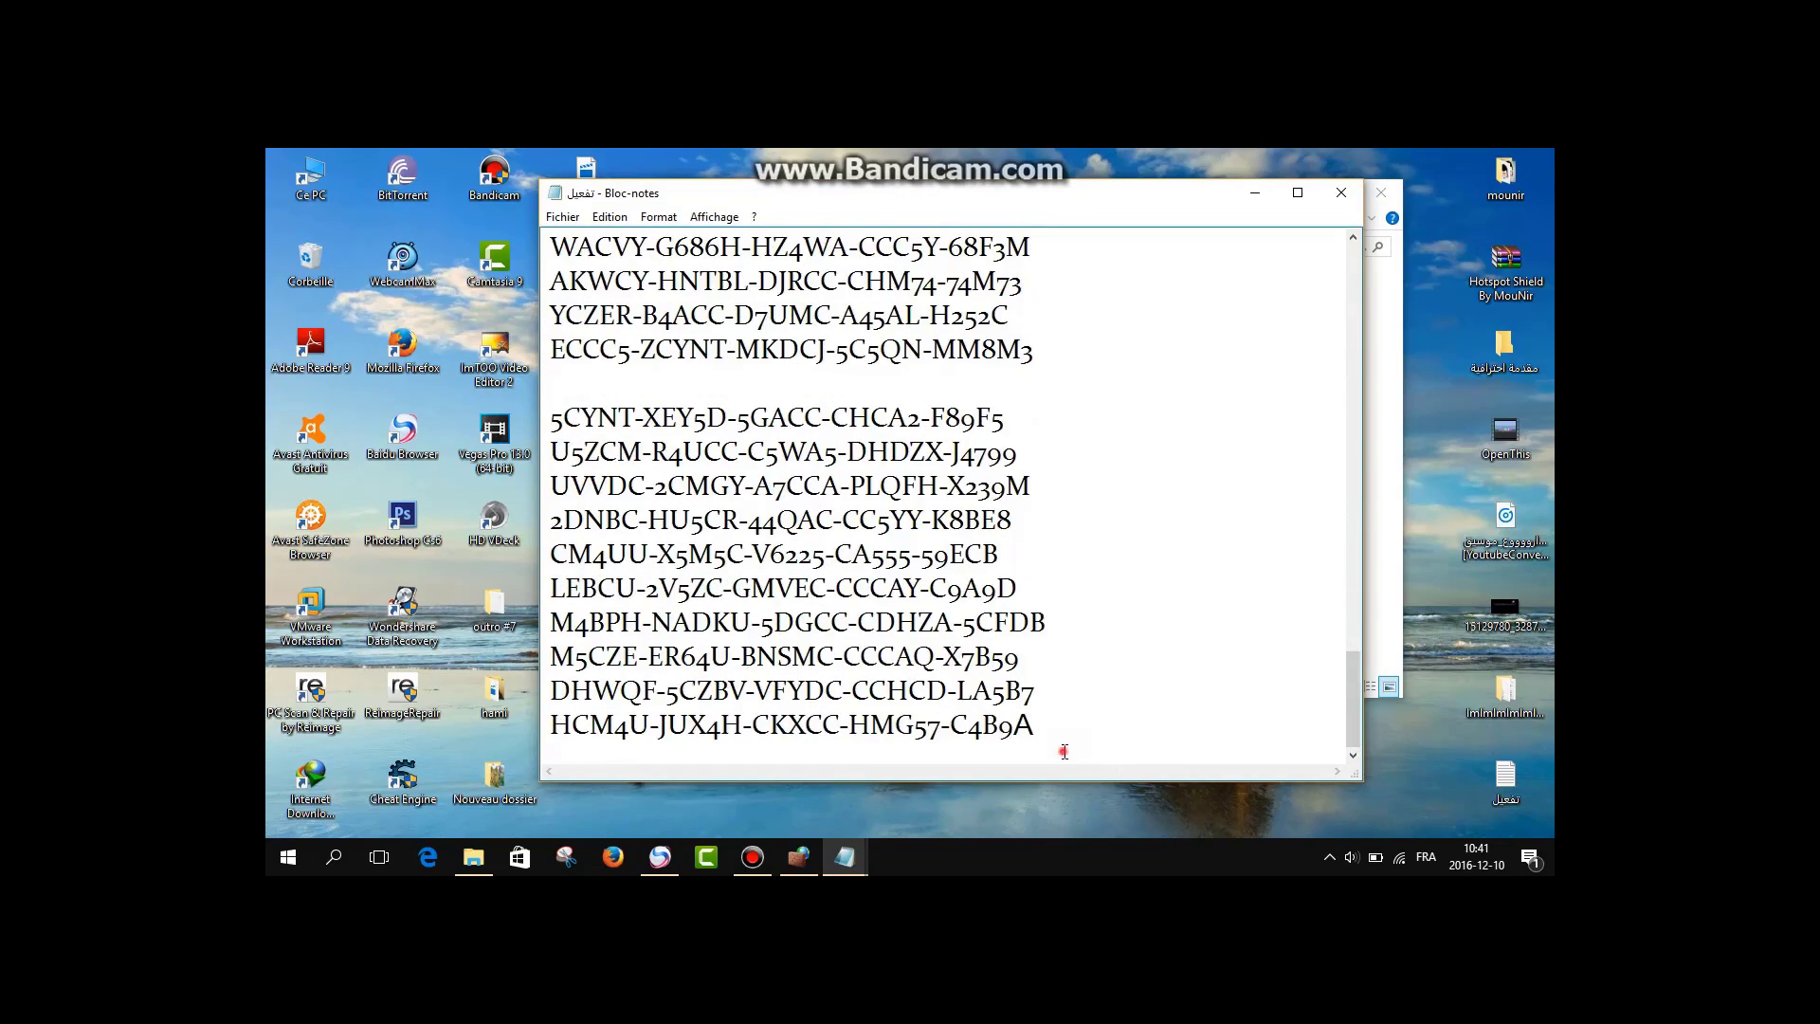
left_click_drag(1056, 738, 678, 171)
left_click(731, 386)
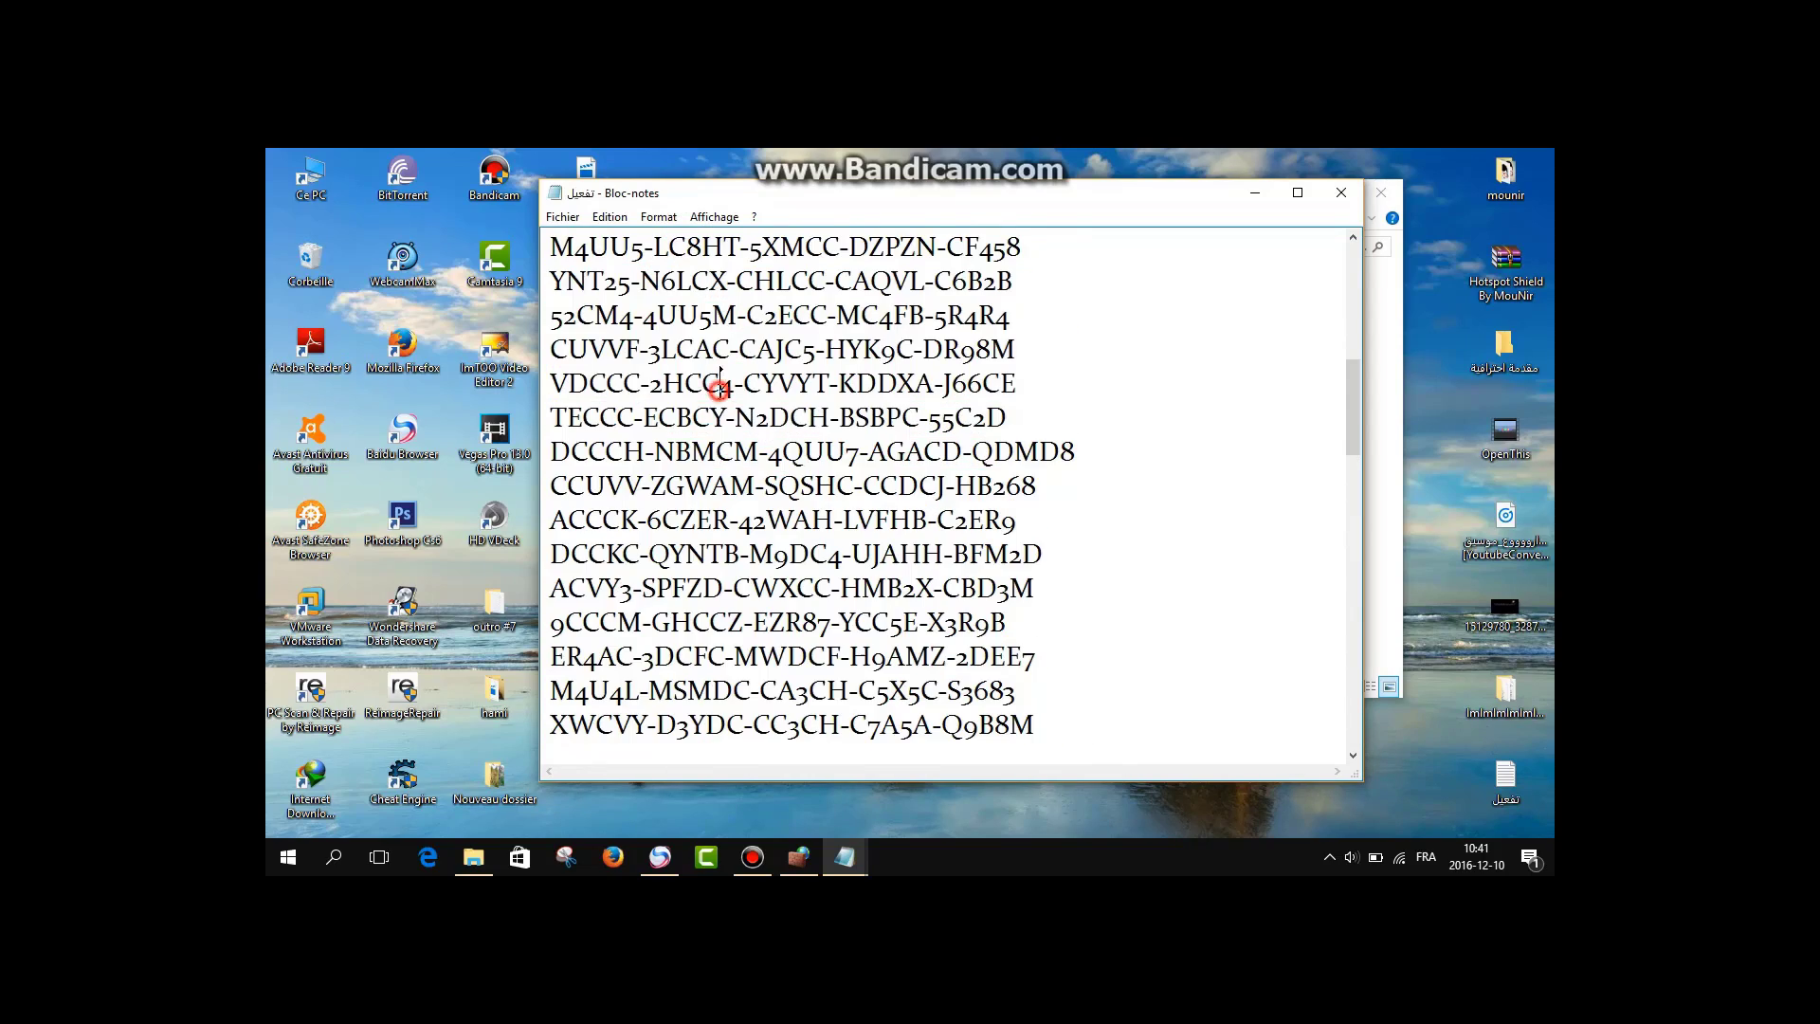
left_click_drag(1351, 421, 1343, 525)
left_click(1105, 612, "shift")
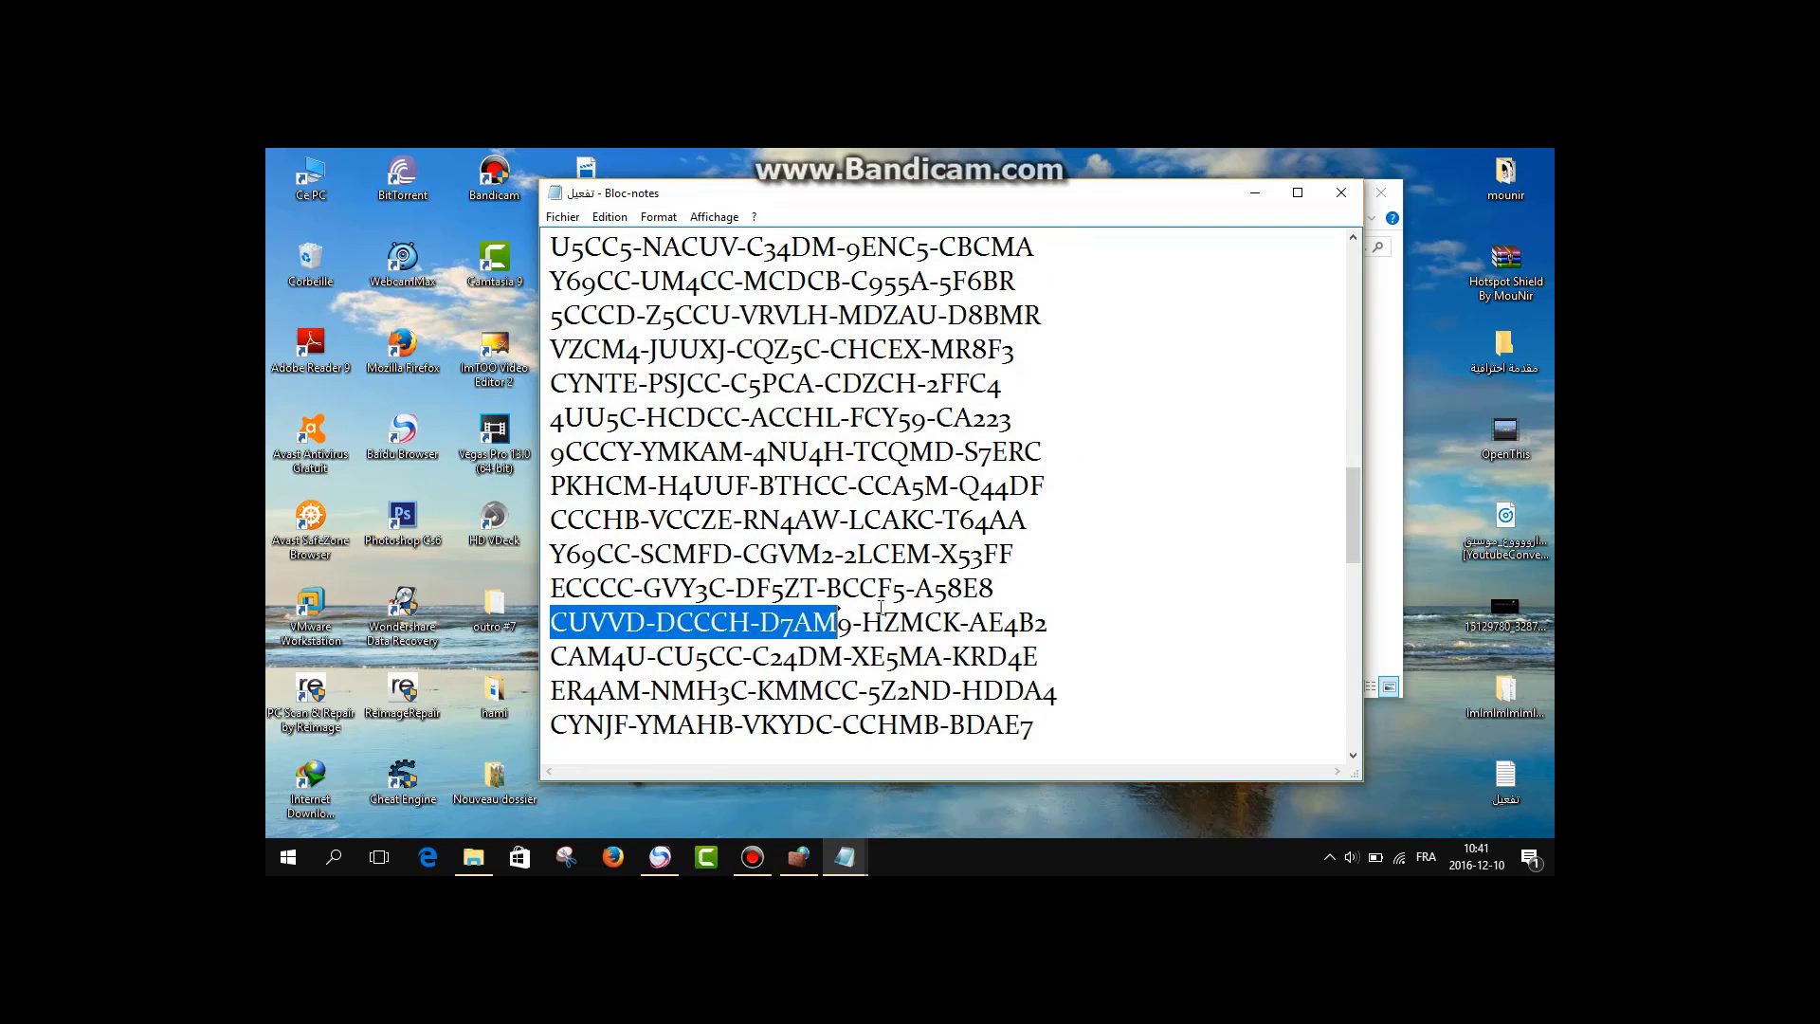
right_click(994, 623)
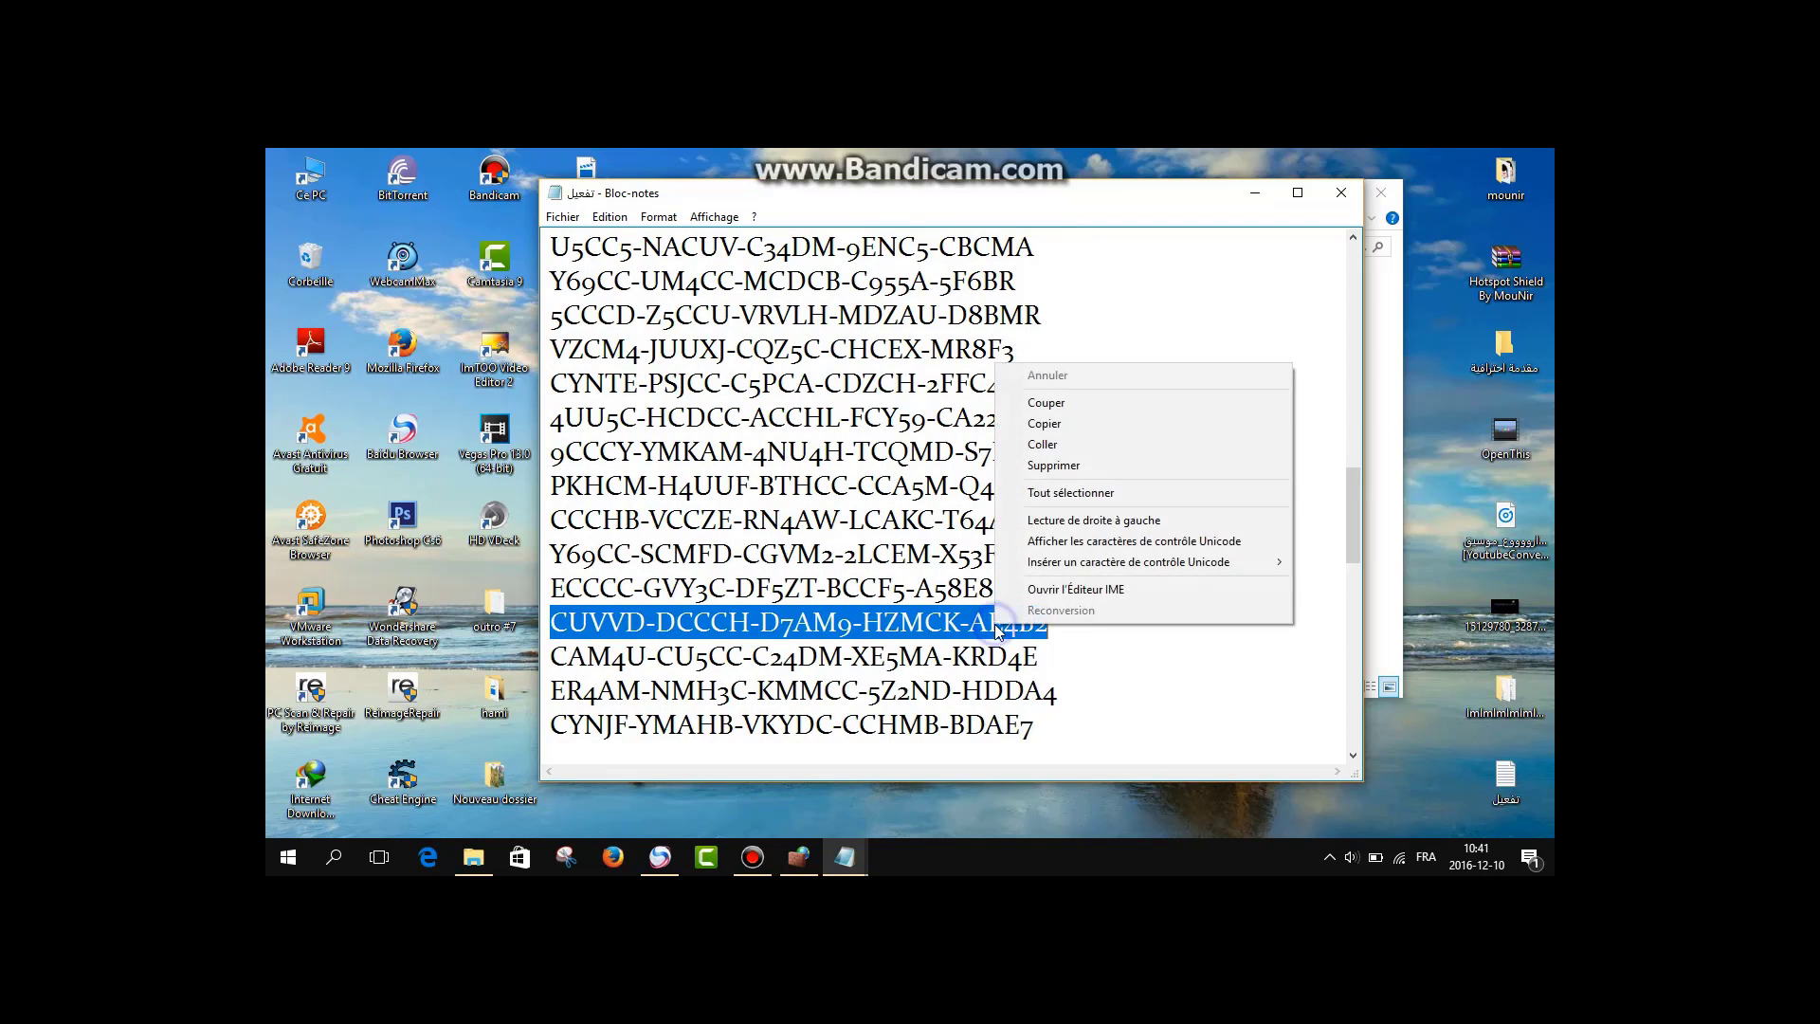
left_click(1048, 427)
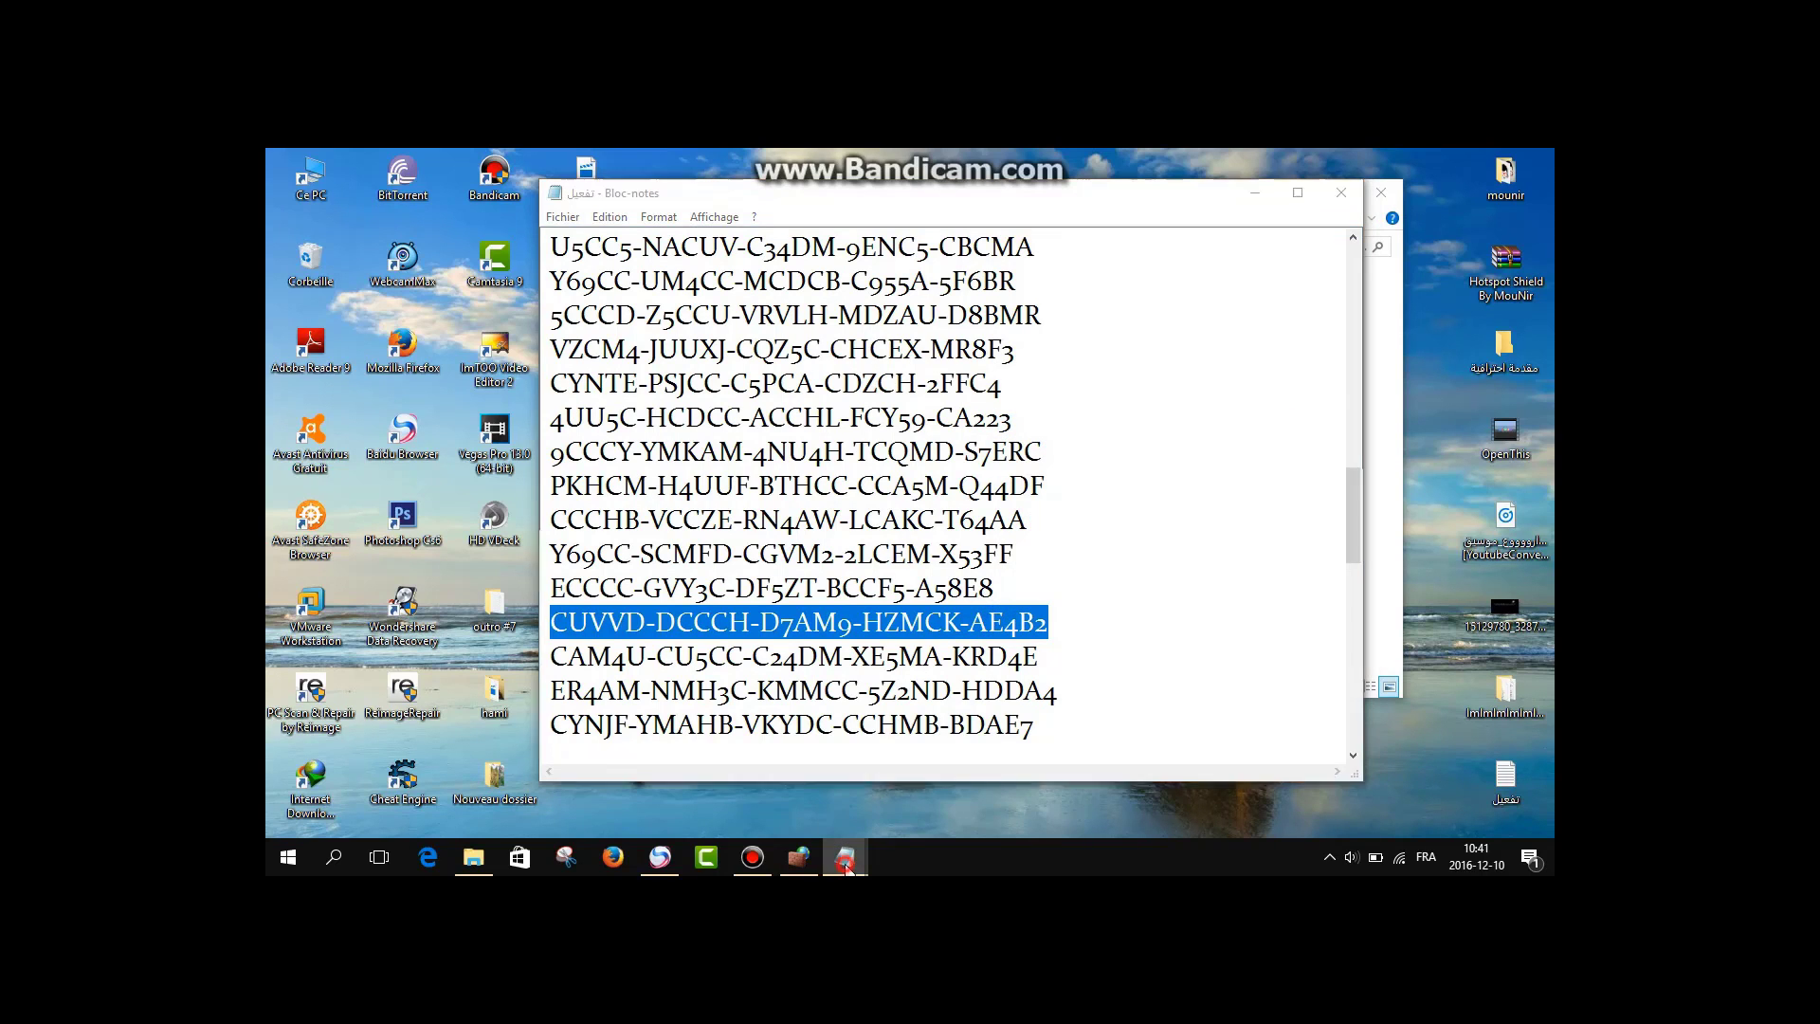
Paste the copied registration key after RegistrationKey= in the RegInfo file.
mouse_move(845, 857)
left_click(933, 755)
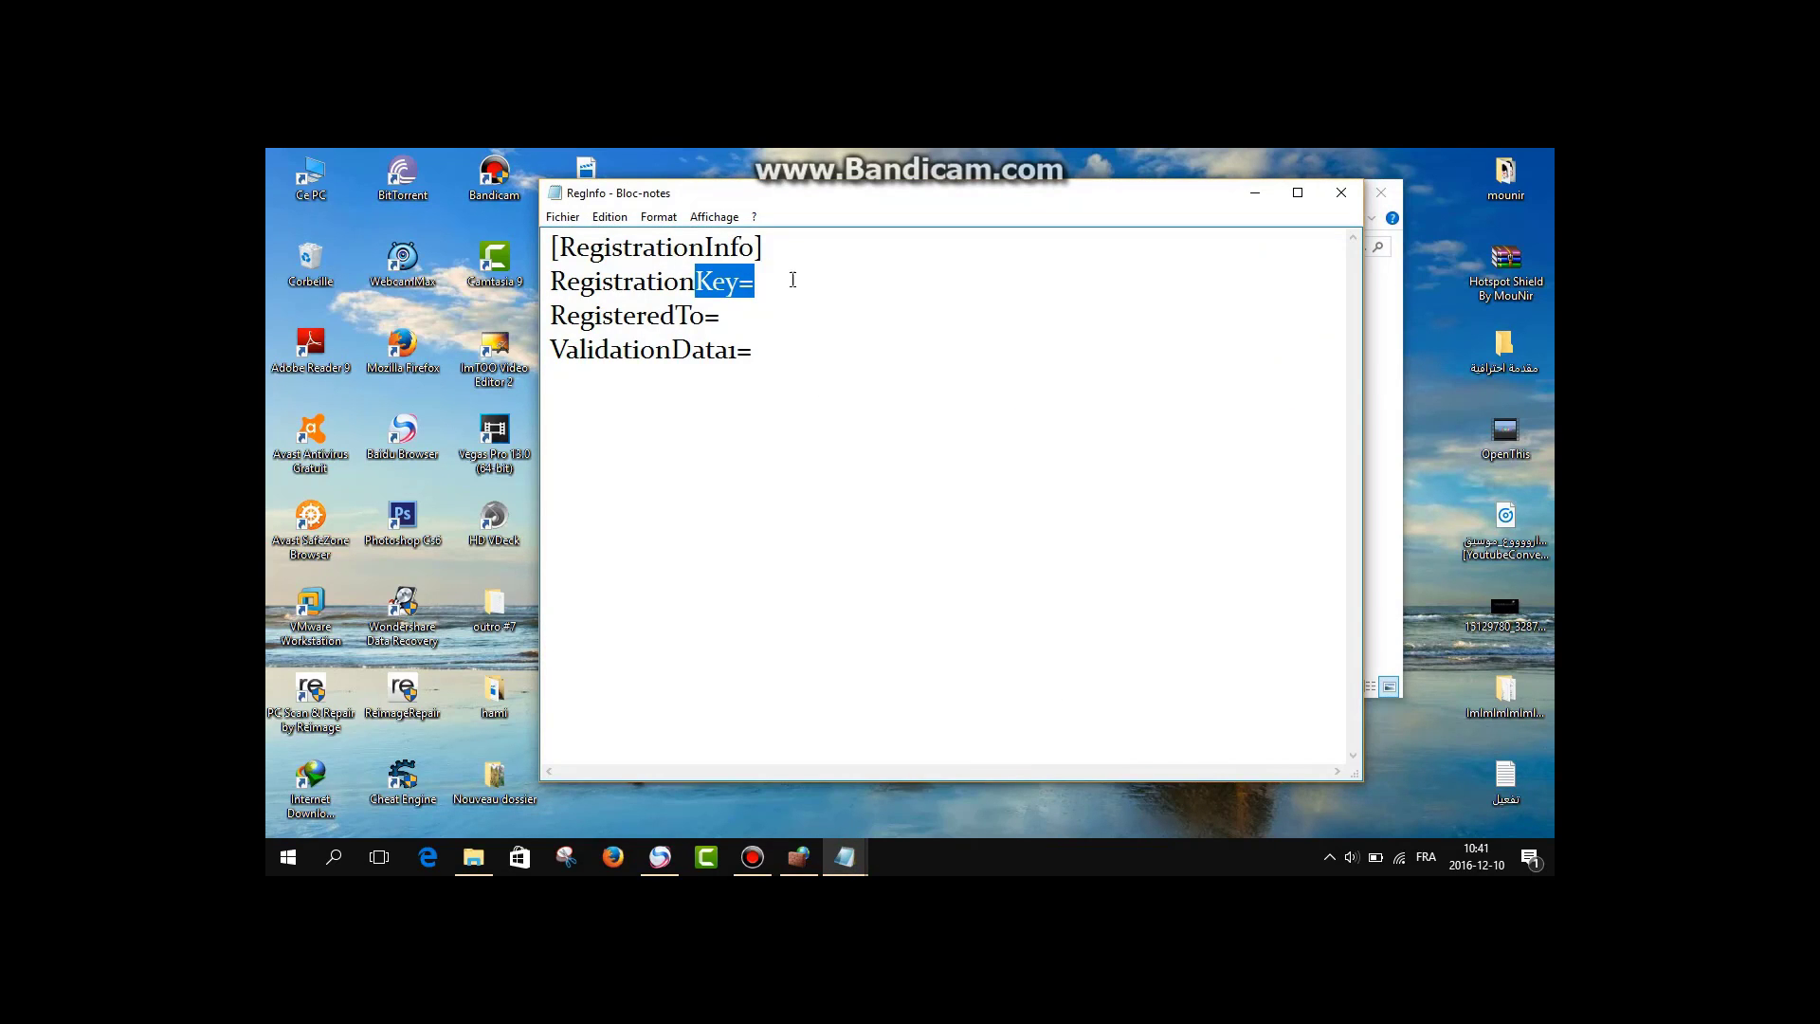
left_click(798, 285)
right_click(798, 285)
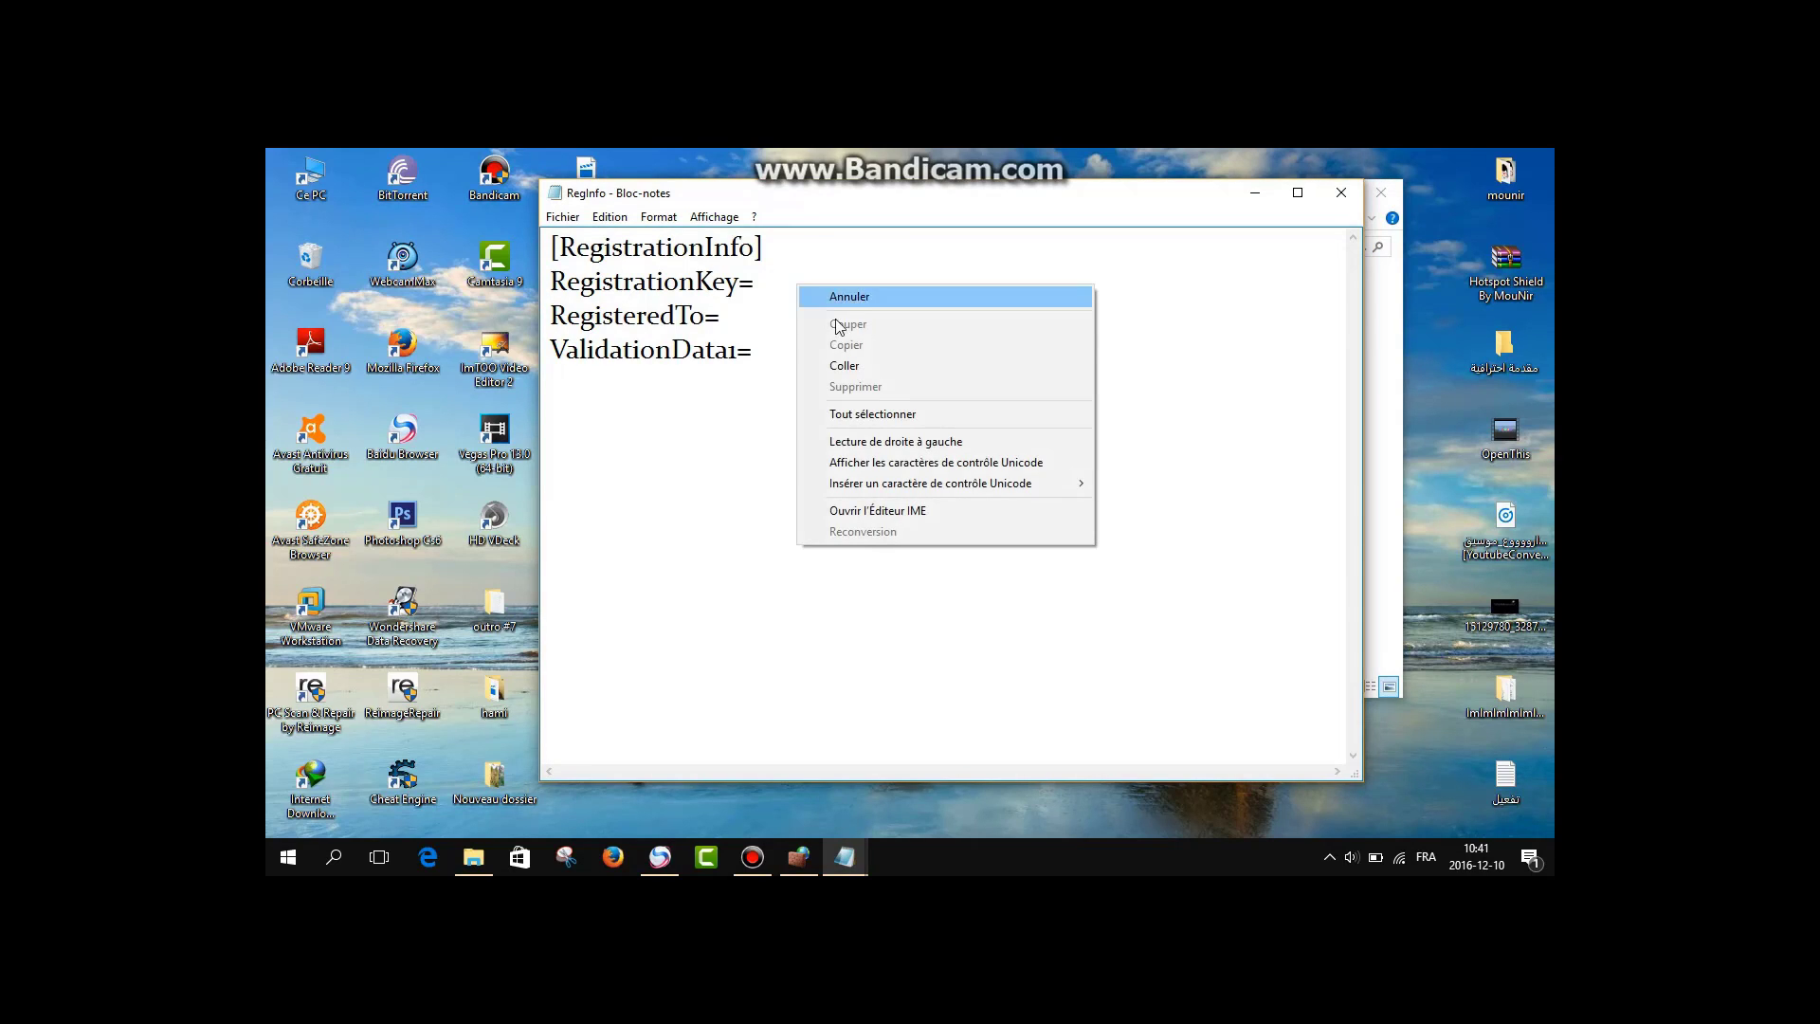
left_click(861, 366)
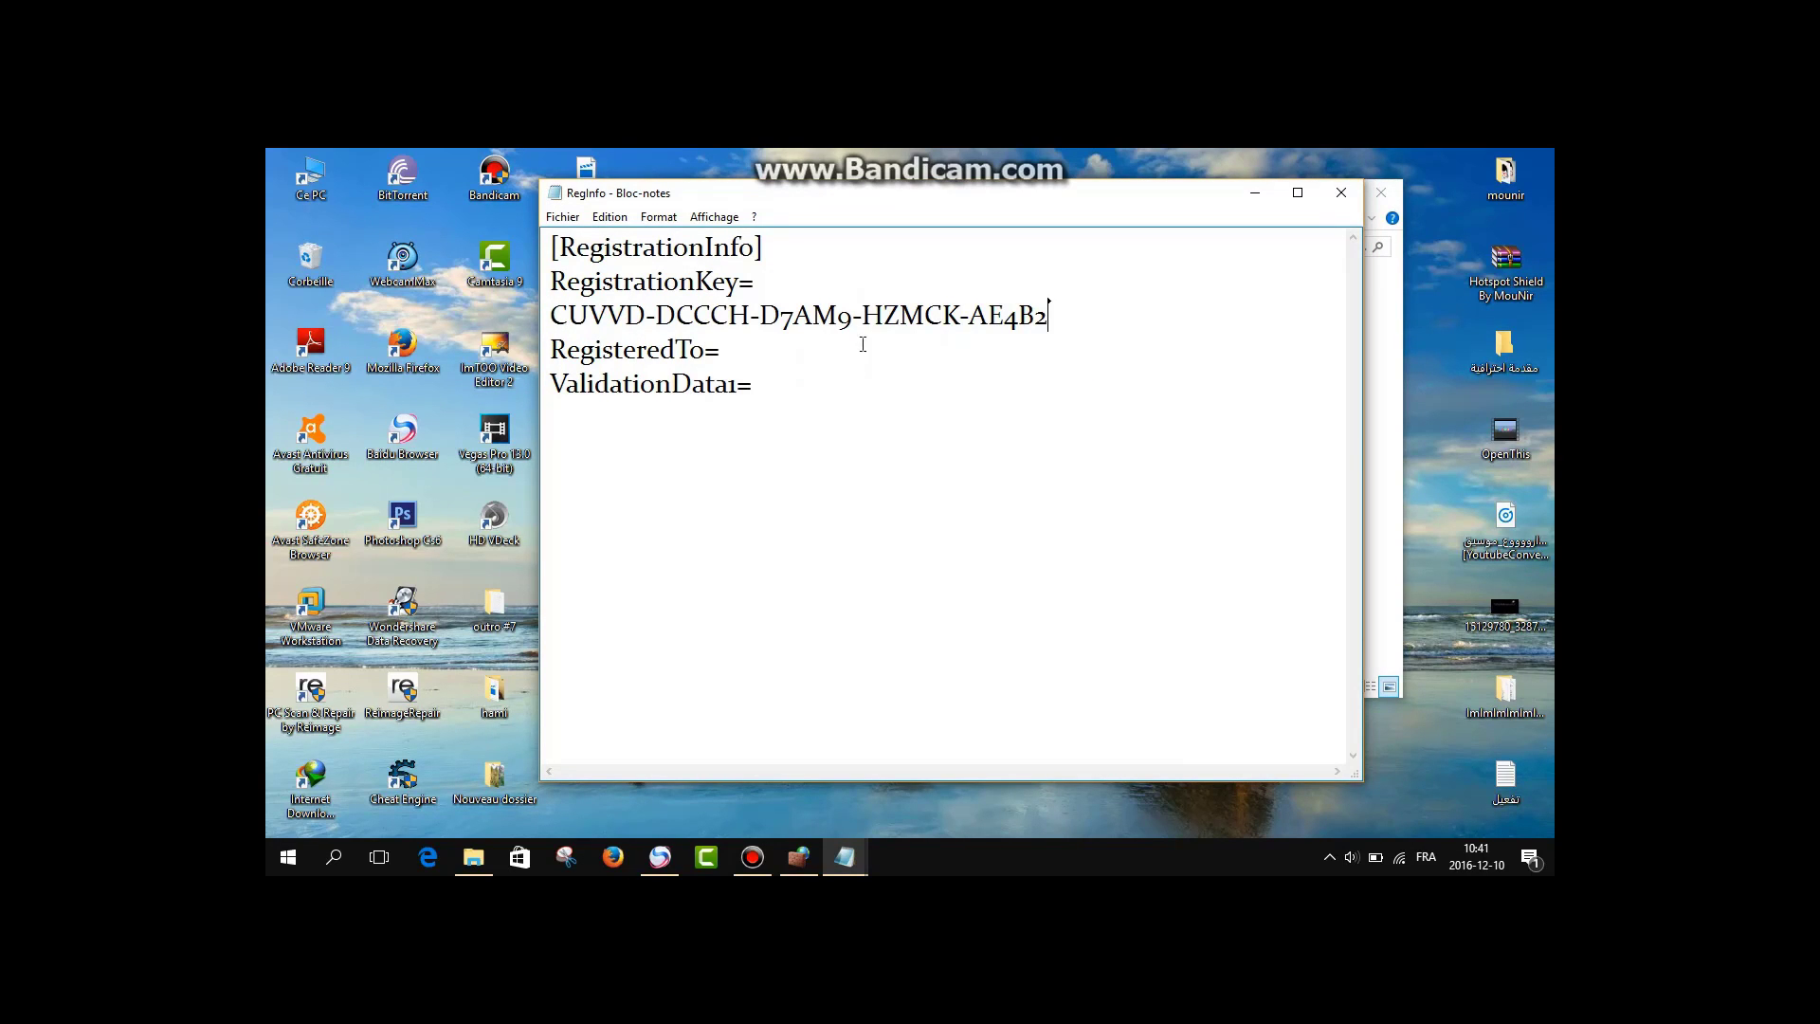
Check the blocking rule's name in the firewall console, enter "camtasia 9" after RegisteredTo=, and close the RegInfo file with its changes saved.
left_click(748, 345)
left_click(799, 857)
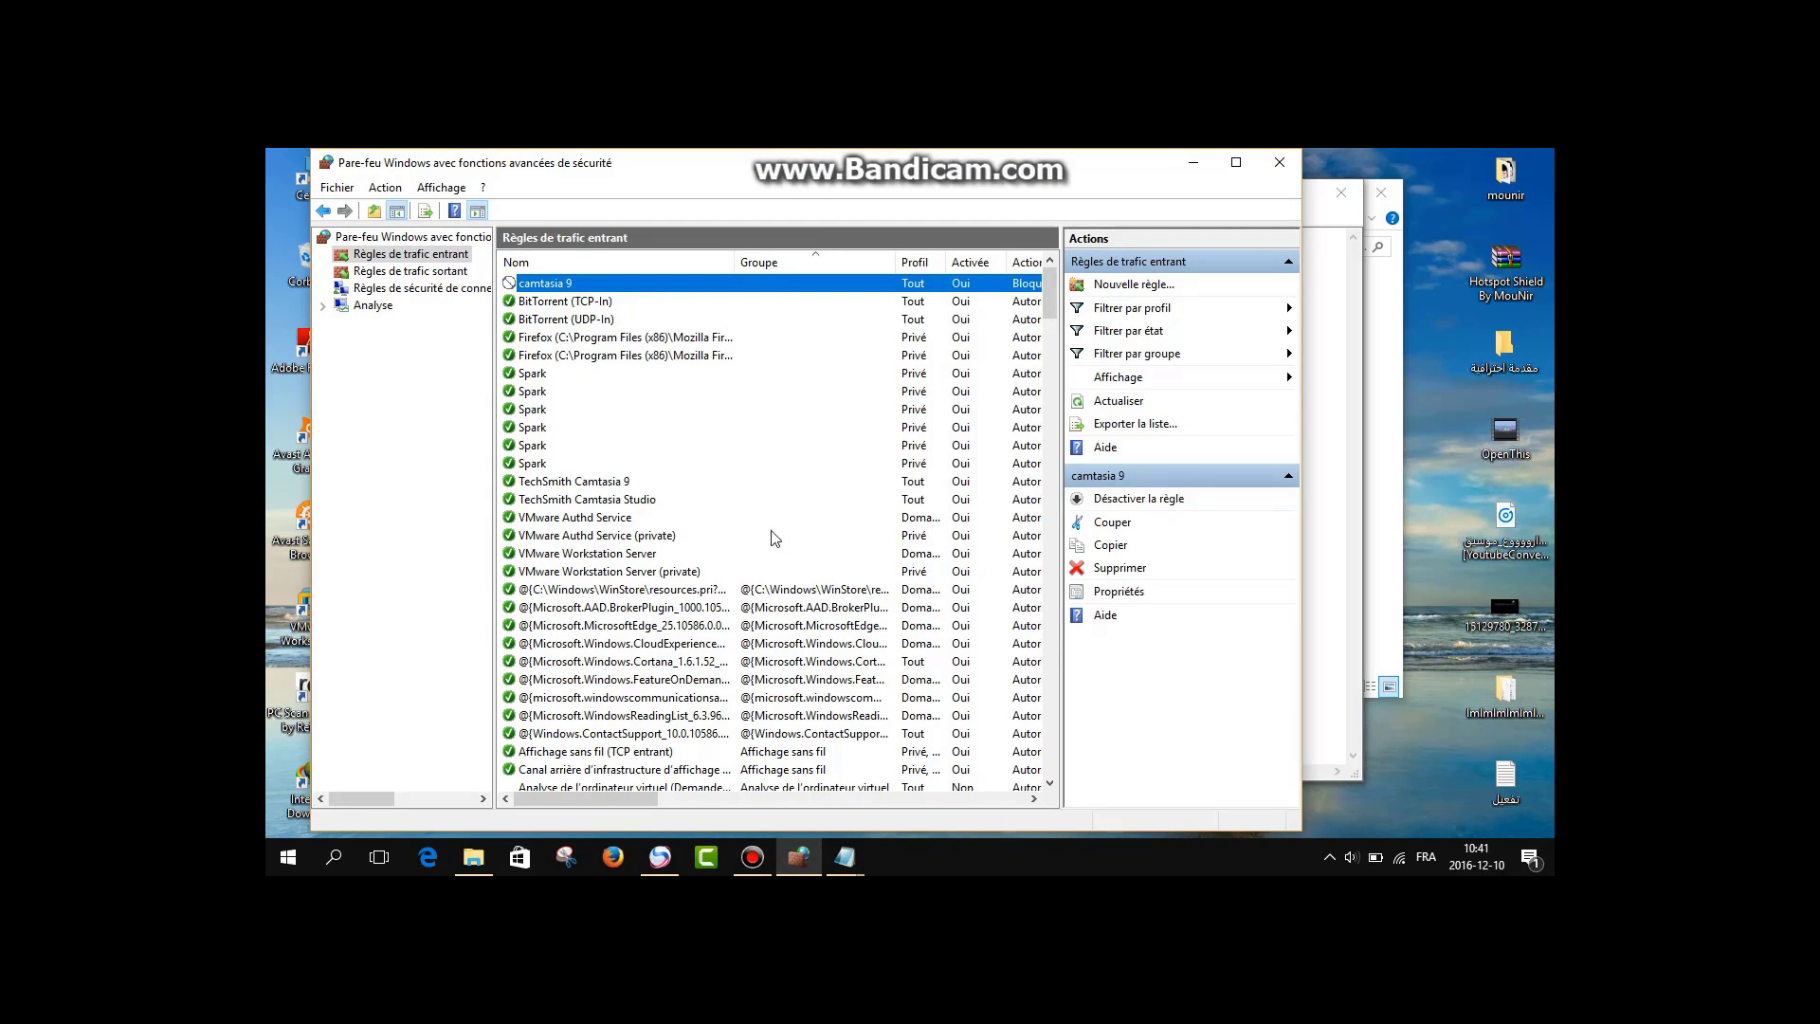
left_click(845, 856)
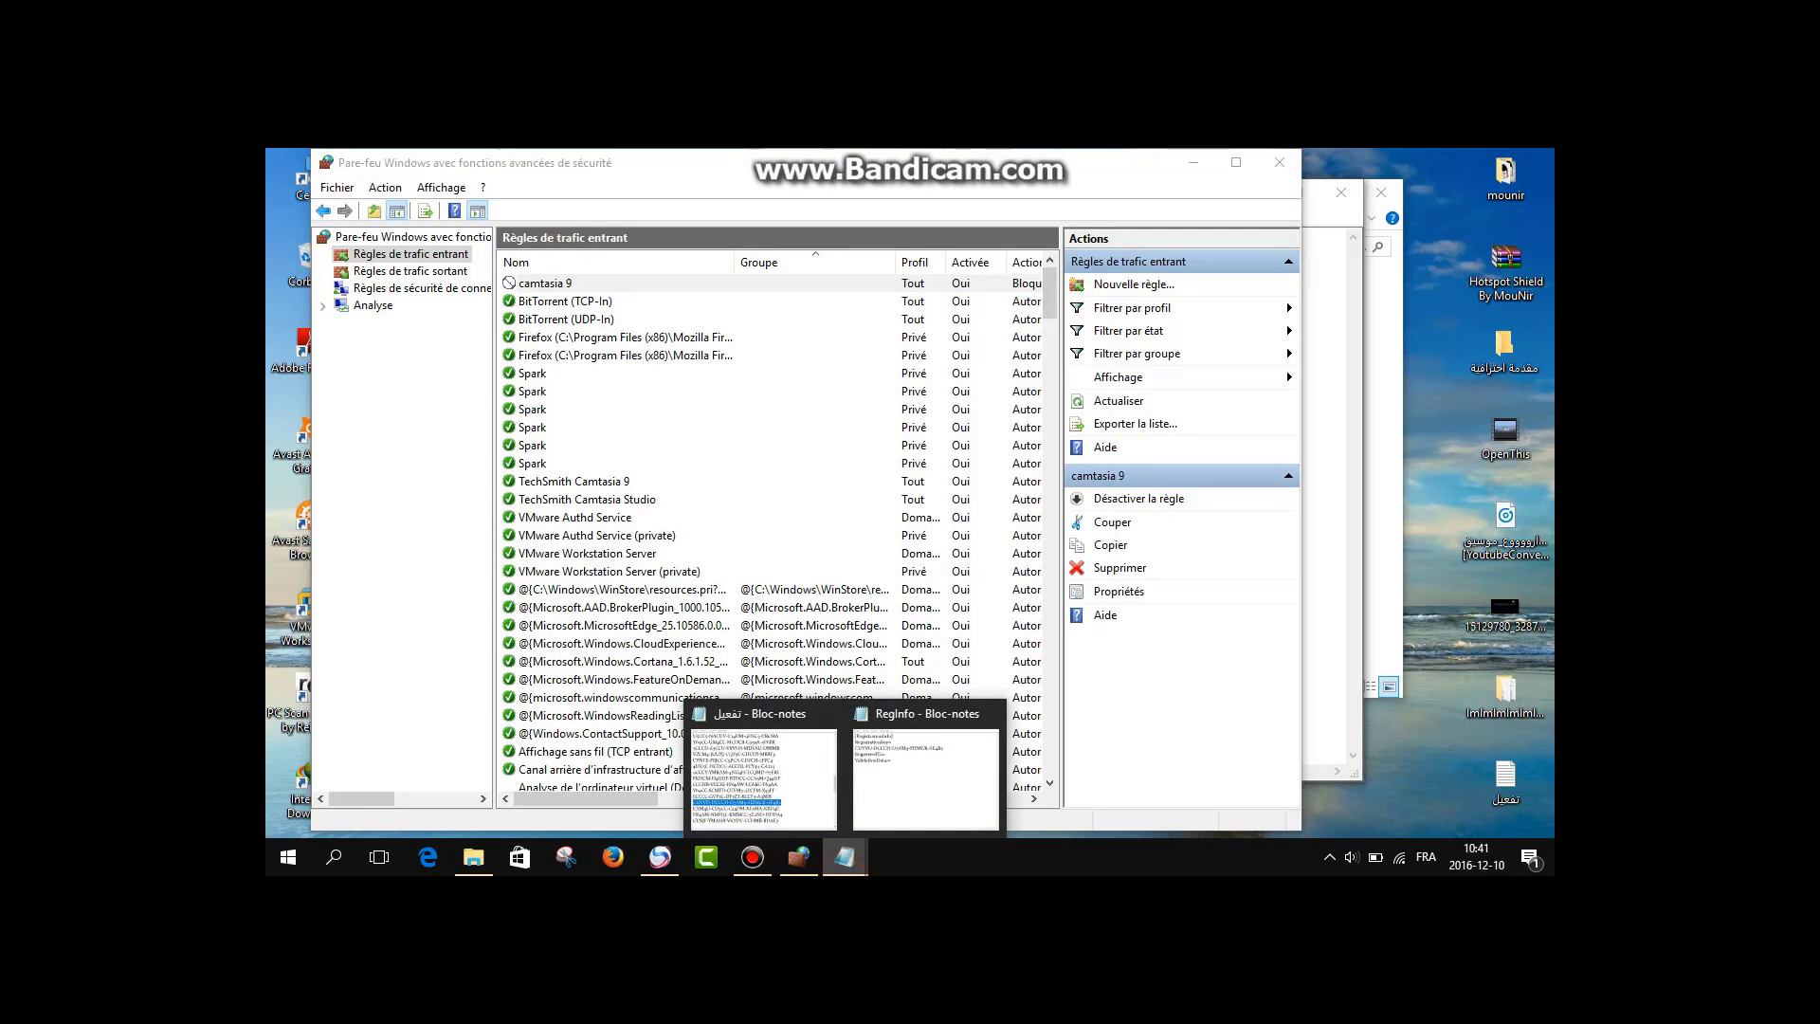
left_click(901, 758)
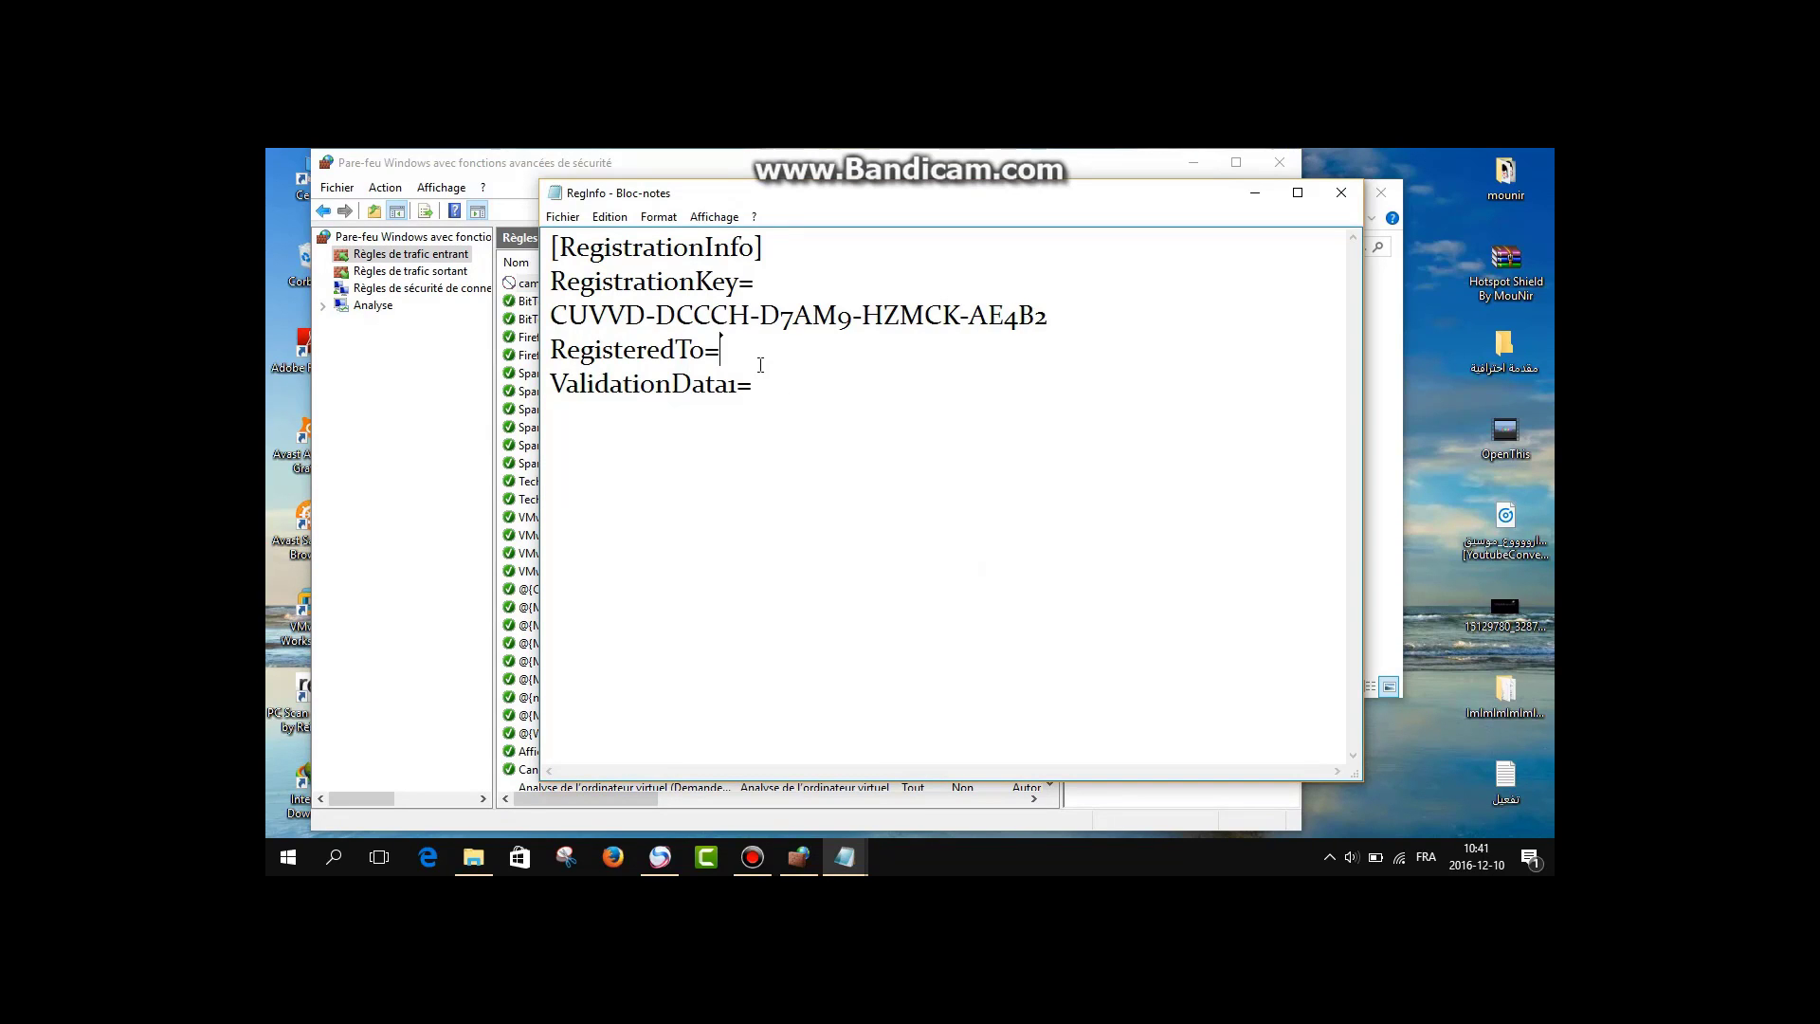
type("camtasia 9")
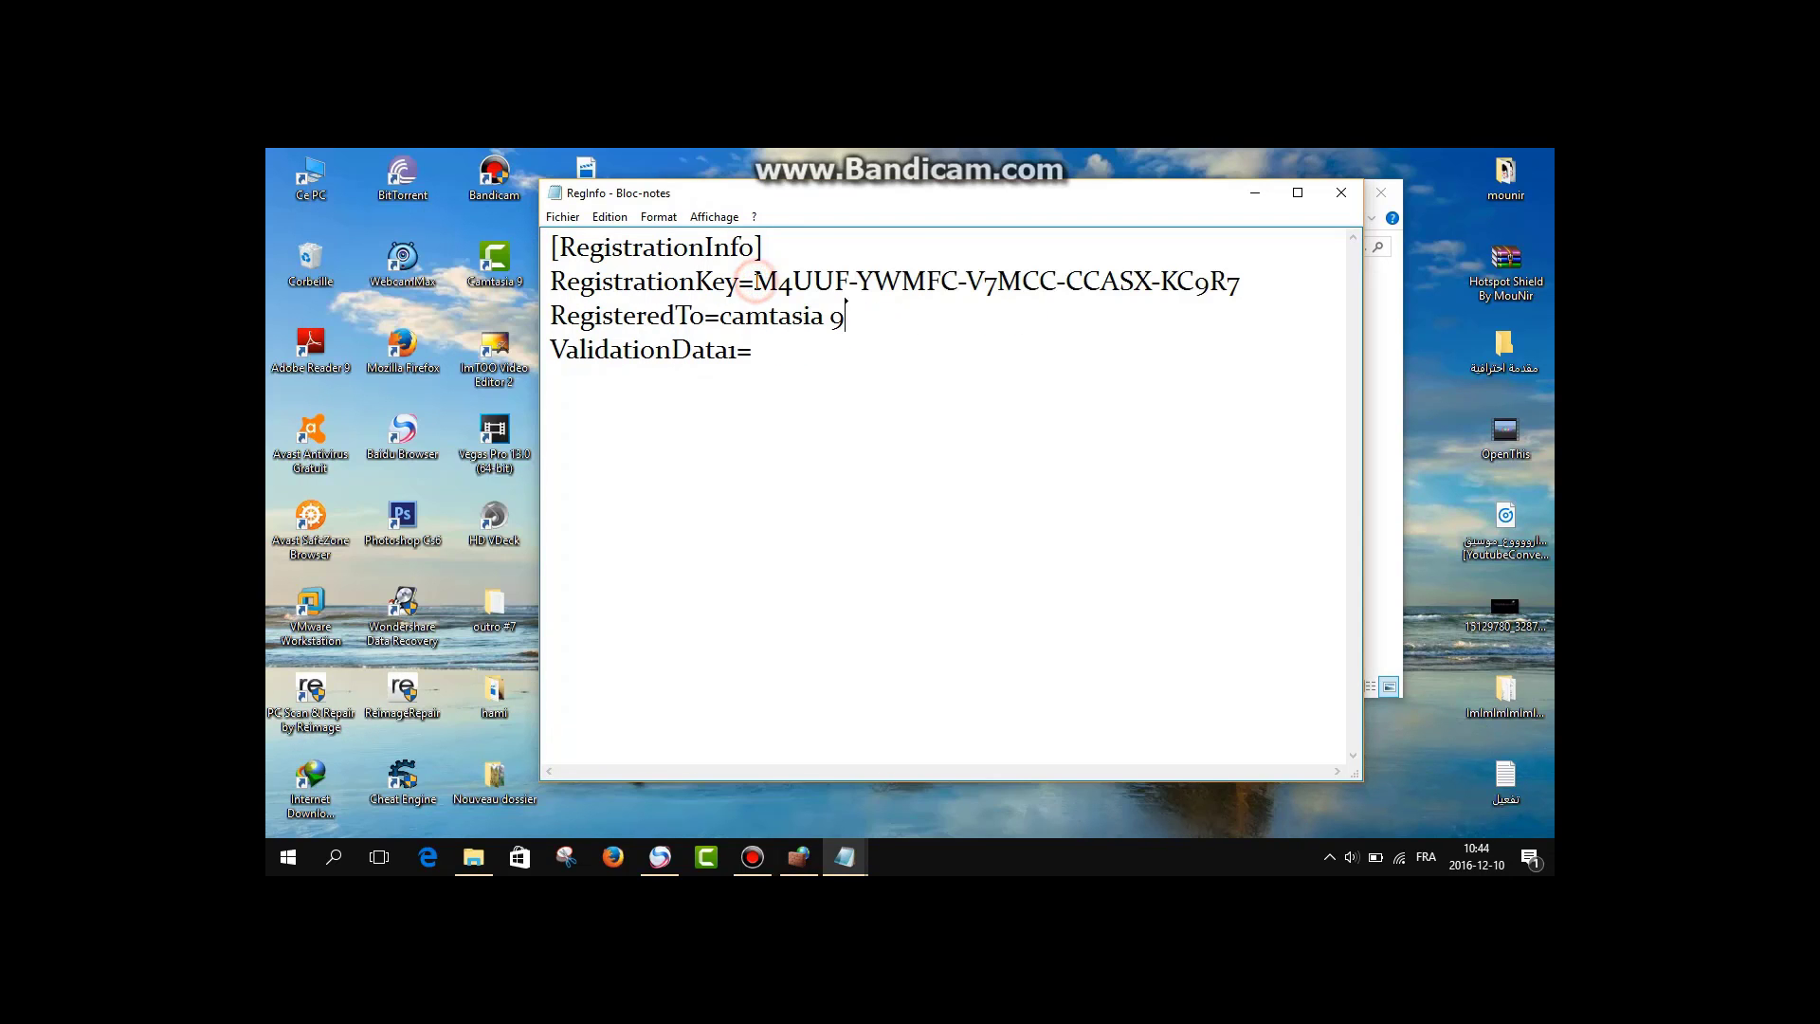
left_click(1339, 192)
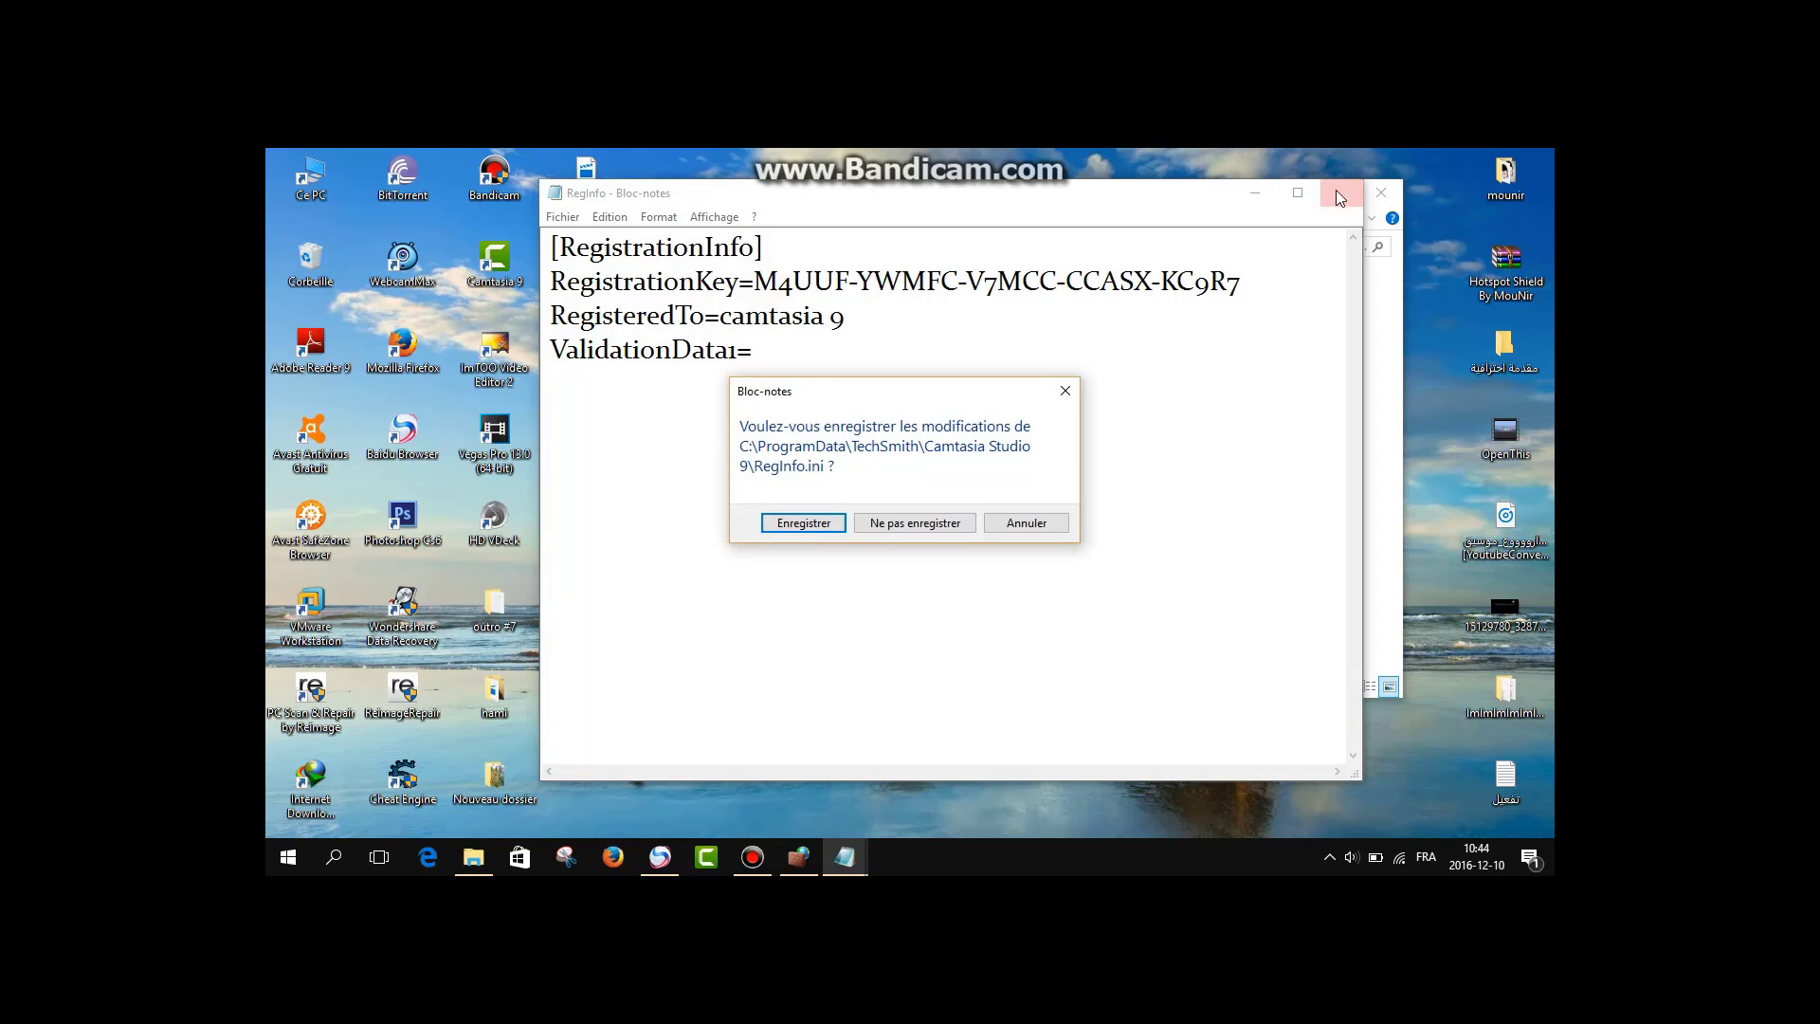
left_click(803, 523)
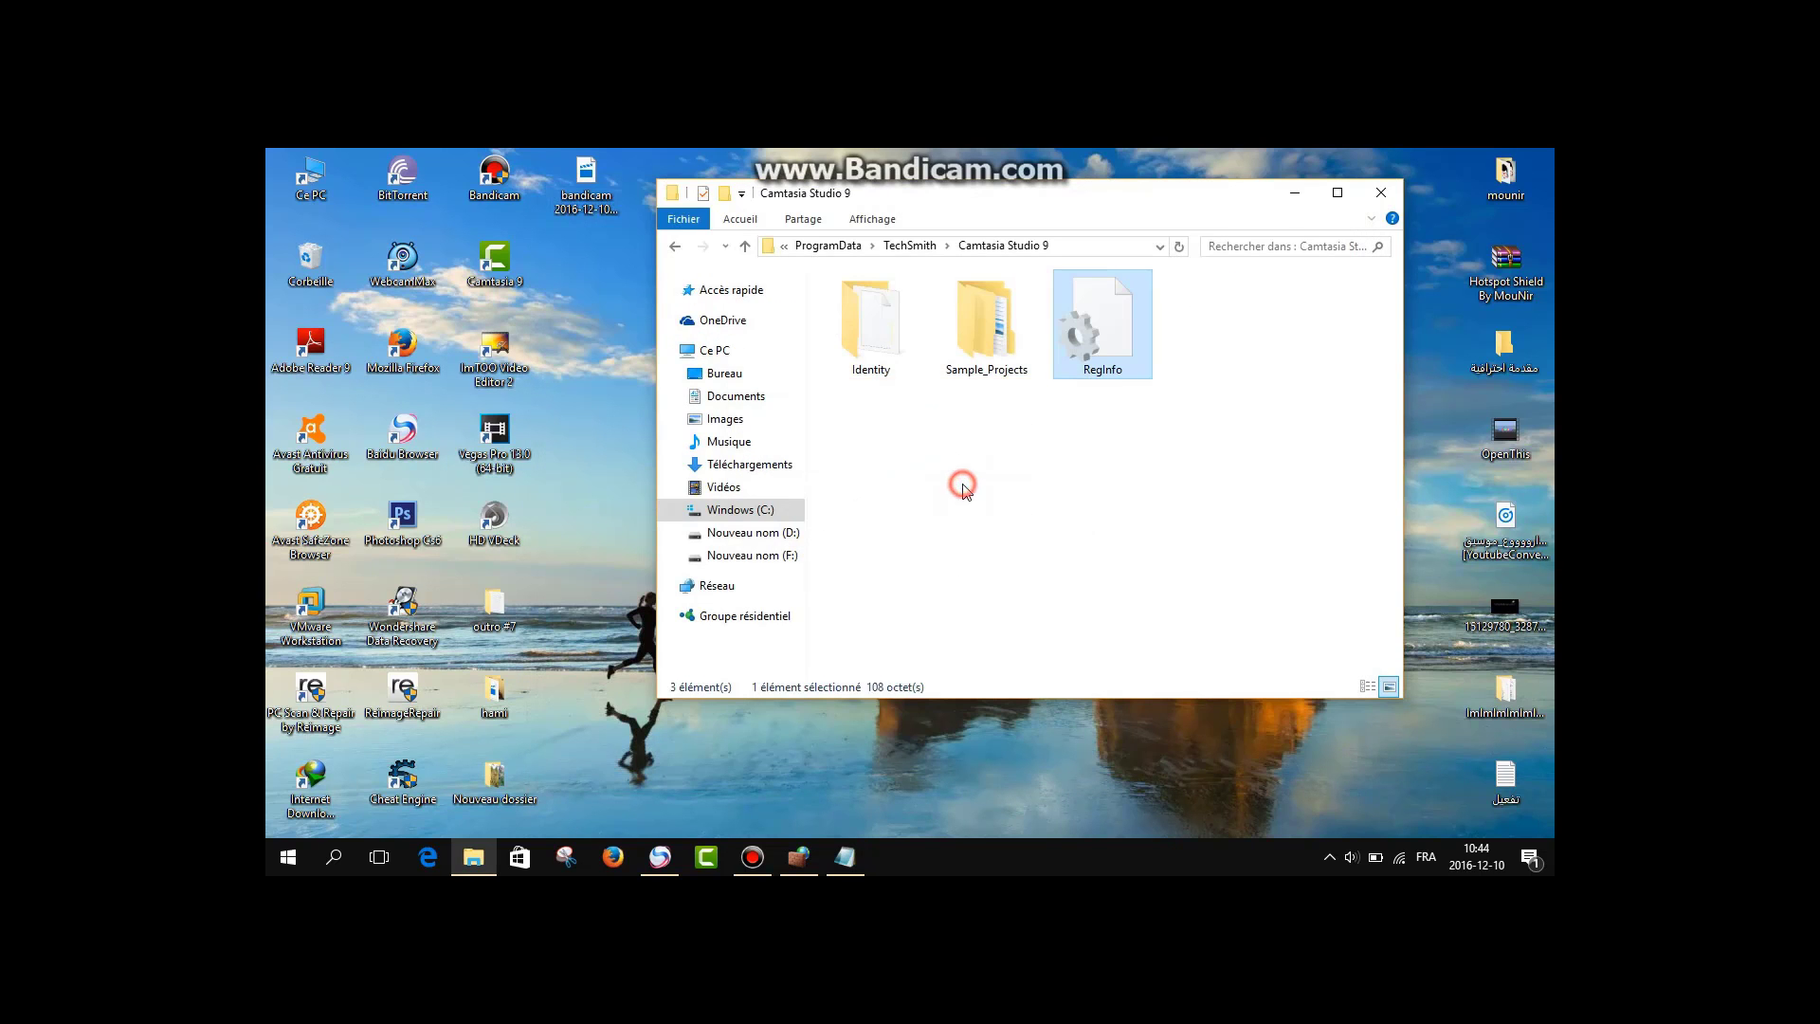
Set the RegInfo file's attribute to read-only (Lecture seule) in its properties and apply the change.
double_click(1096, 330)
right_click(1120, 331)
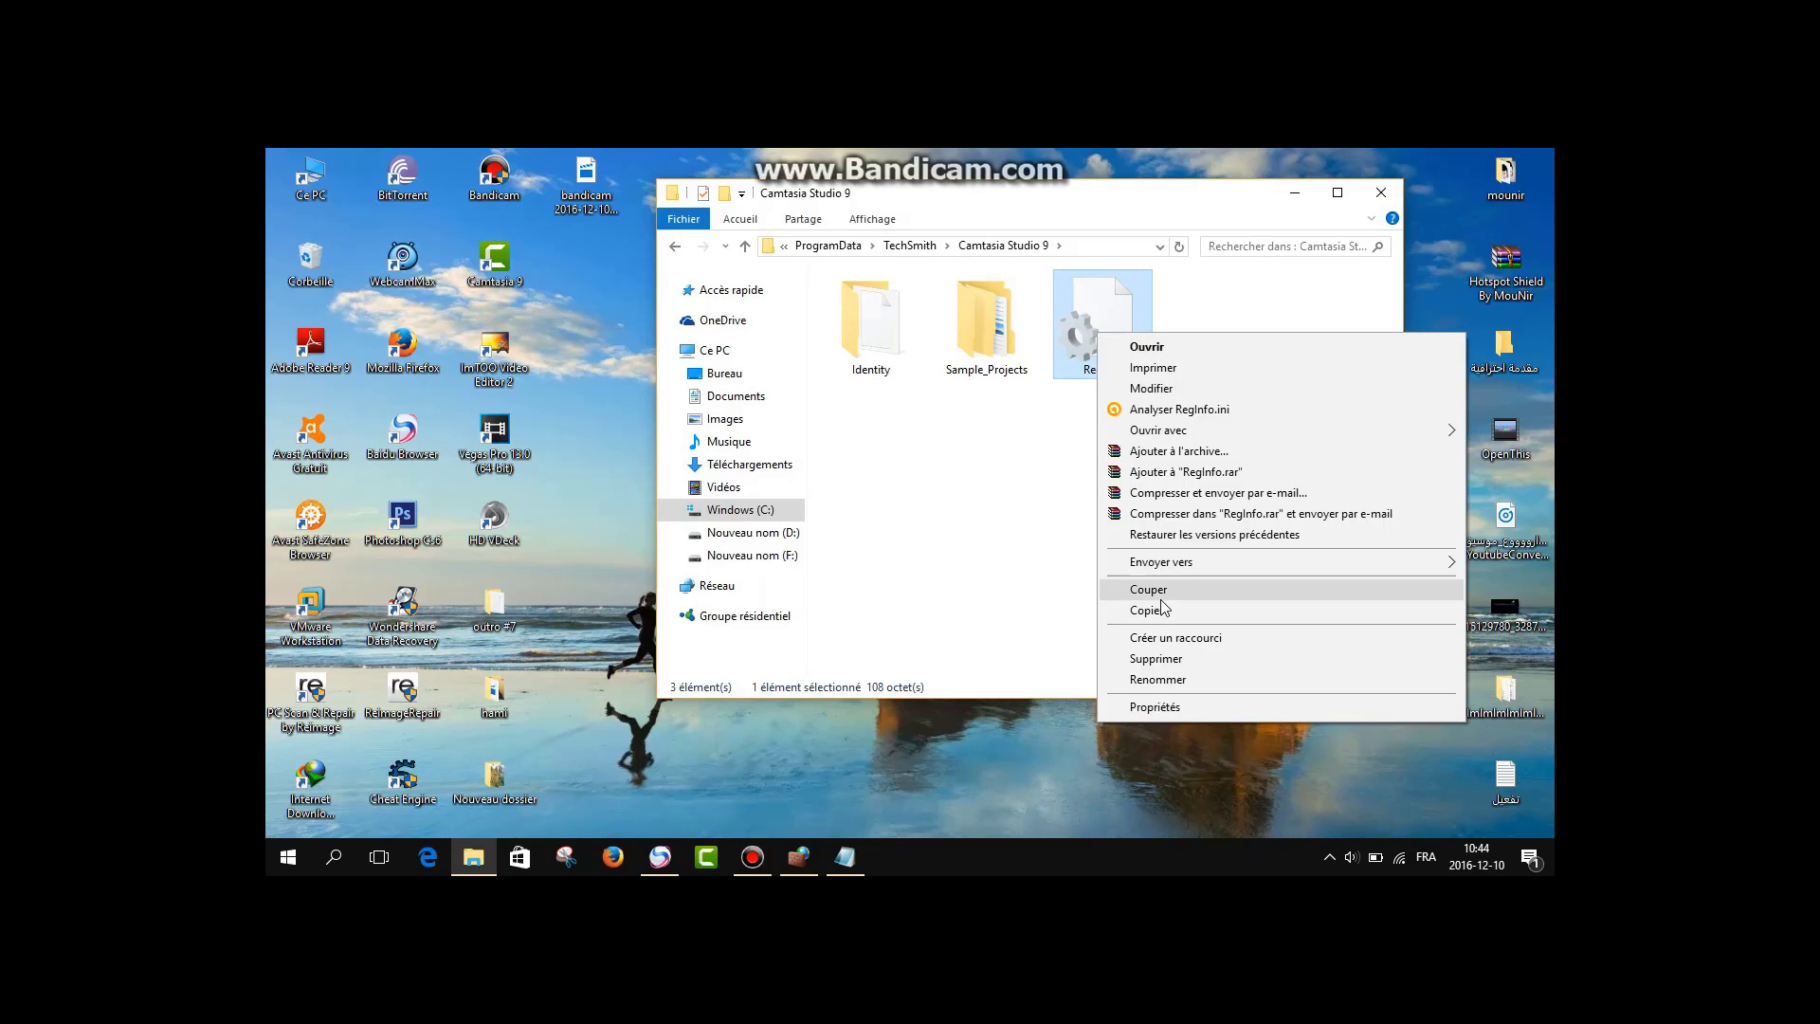
left_click(1156, 705)
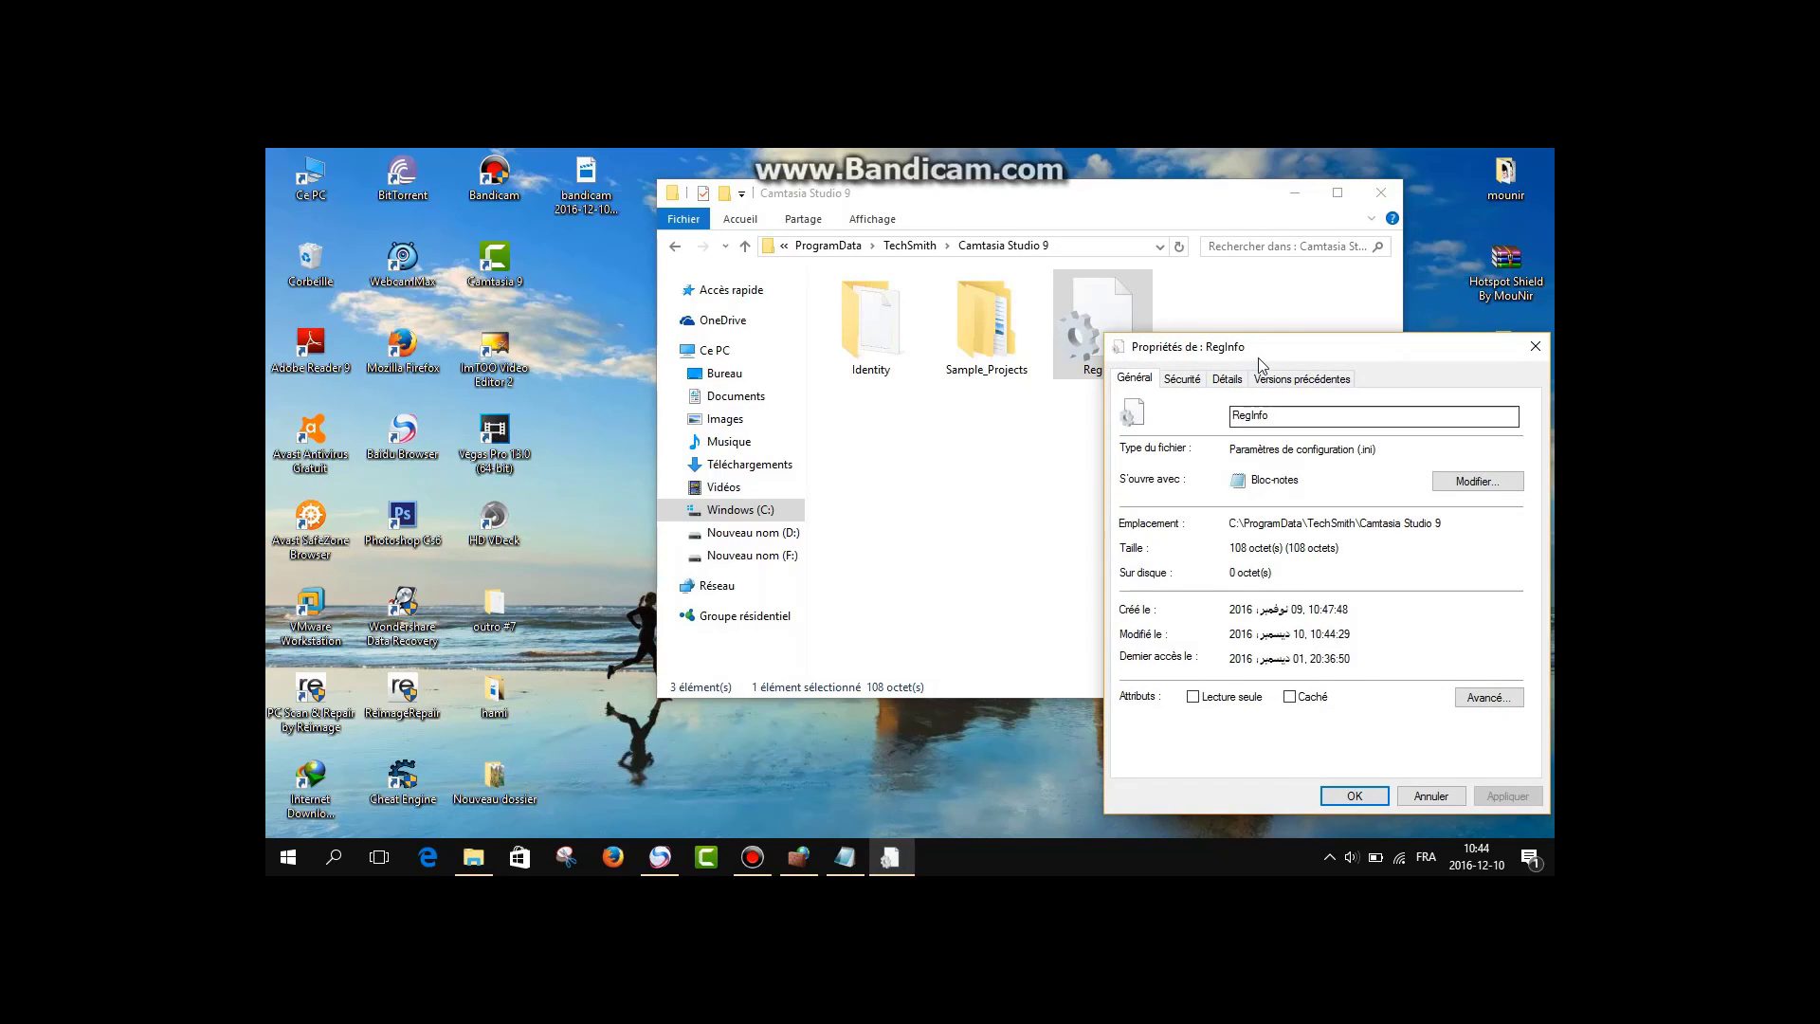
left_click_drag(1258, 356, 1022, 272)
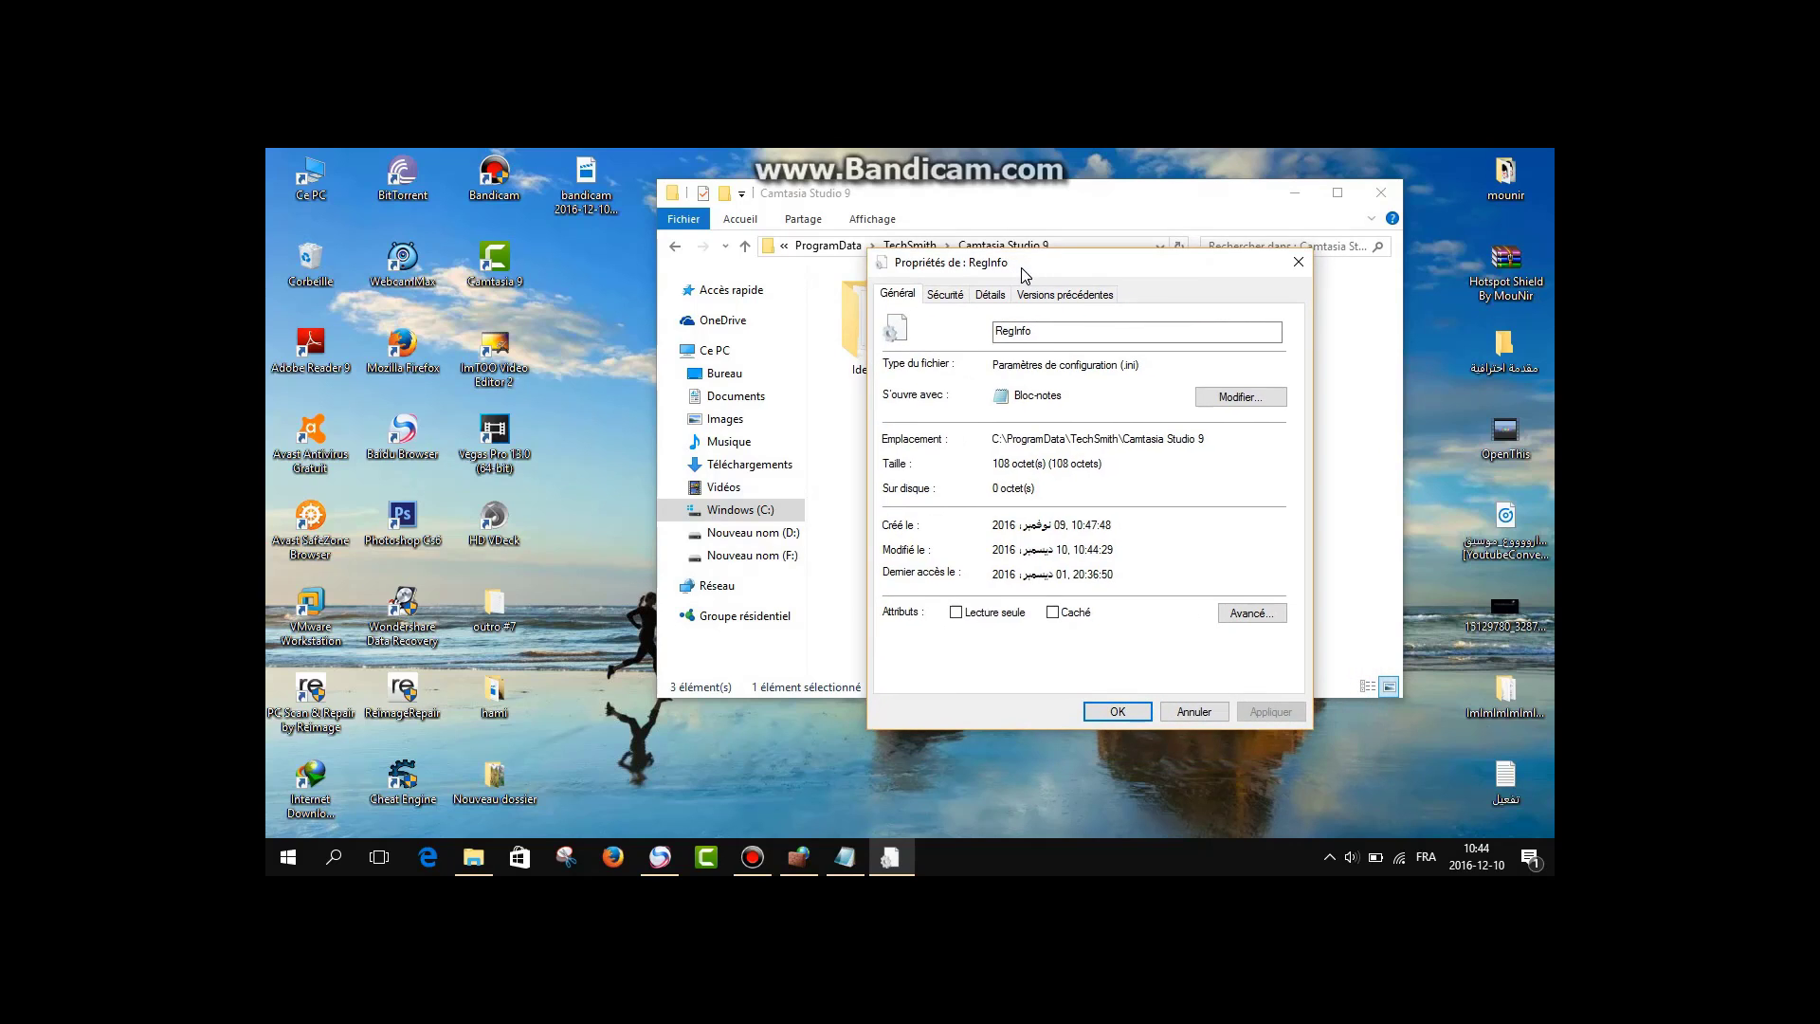
left_click(957, 612)
left_click(1266, 714)
left_click(1118, 712)
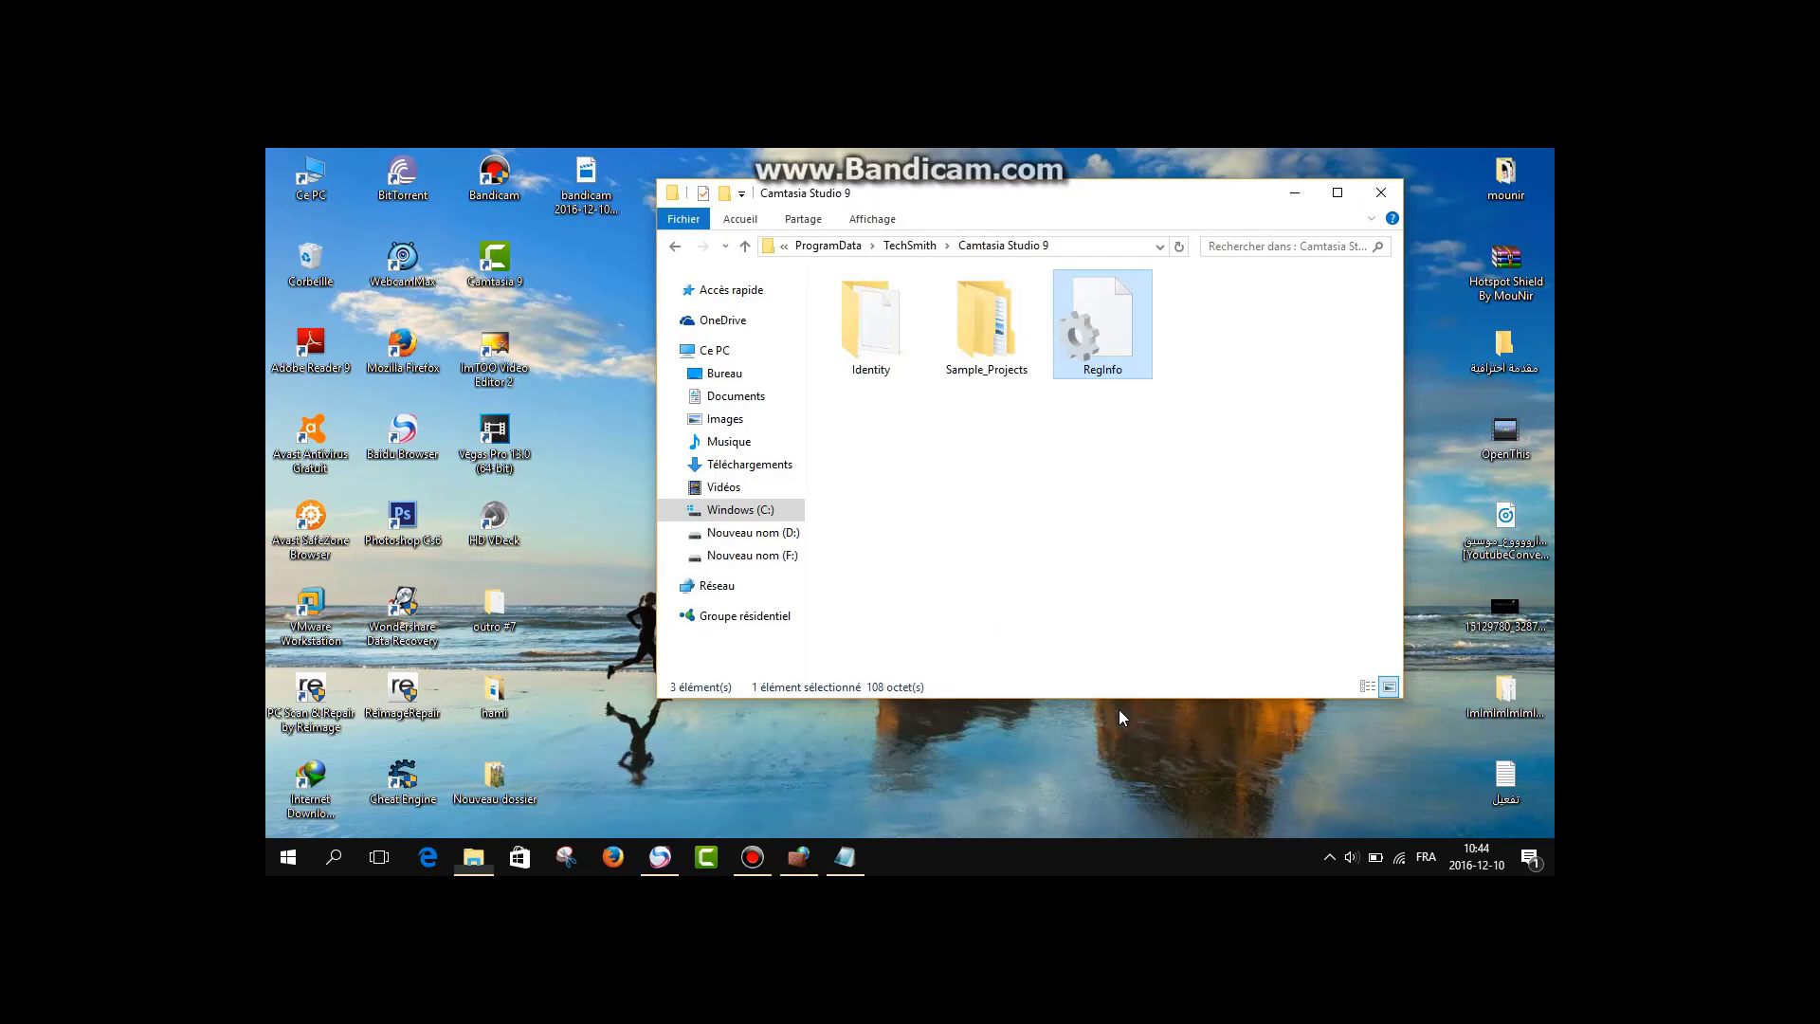
Reopen the RegInfo file to check its registration entries, and close it along with the Camtasia Studio 9 folder window.
left_click(1113, 352)
double_click(1112, 353)
mouse_move(896, 274)
left_mouse_down()
mouse_move(893, 354)
mouse_move(919, 262)
left_mouse_up()
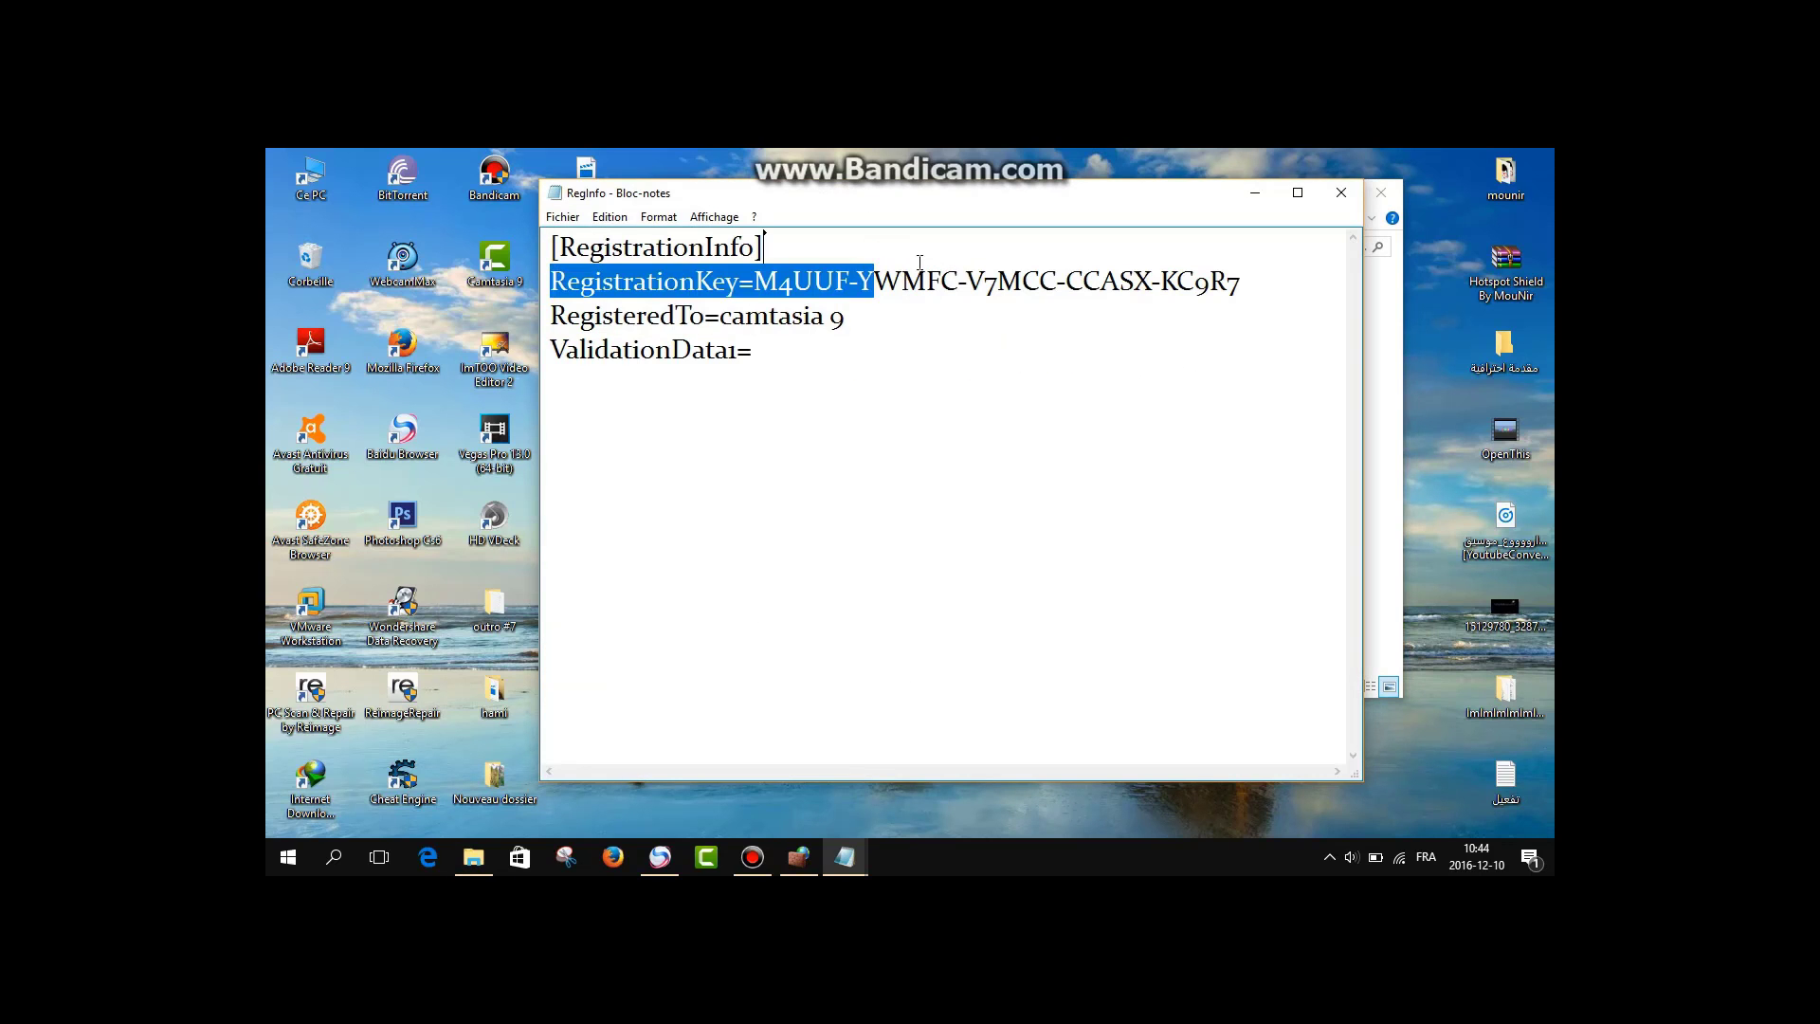
left_click(1341, 192)
left_click(1187, 433)
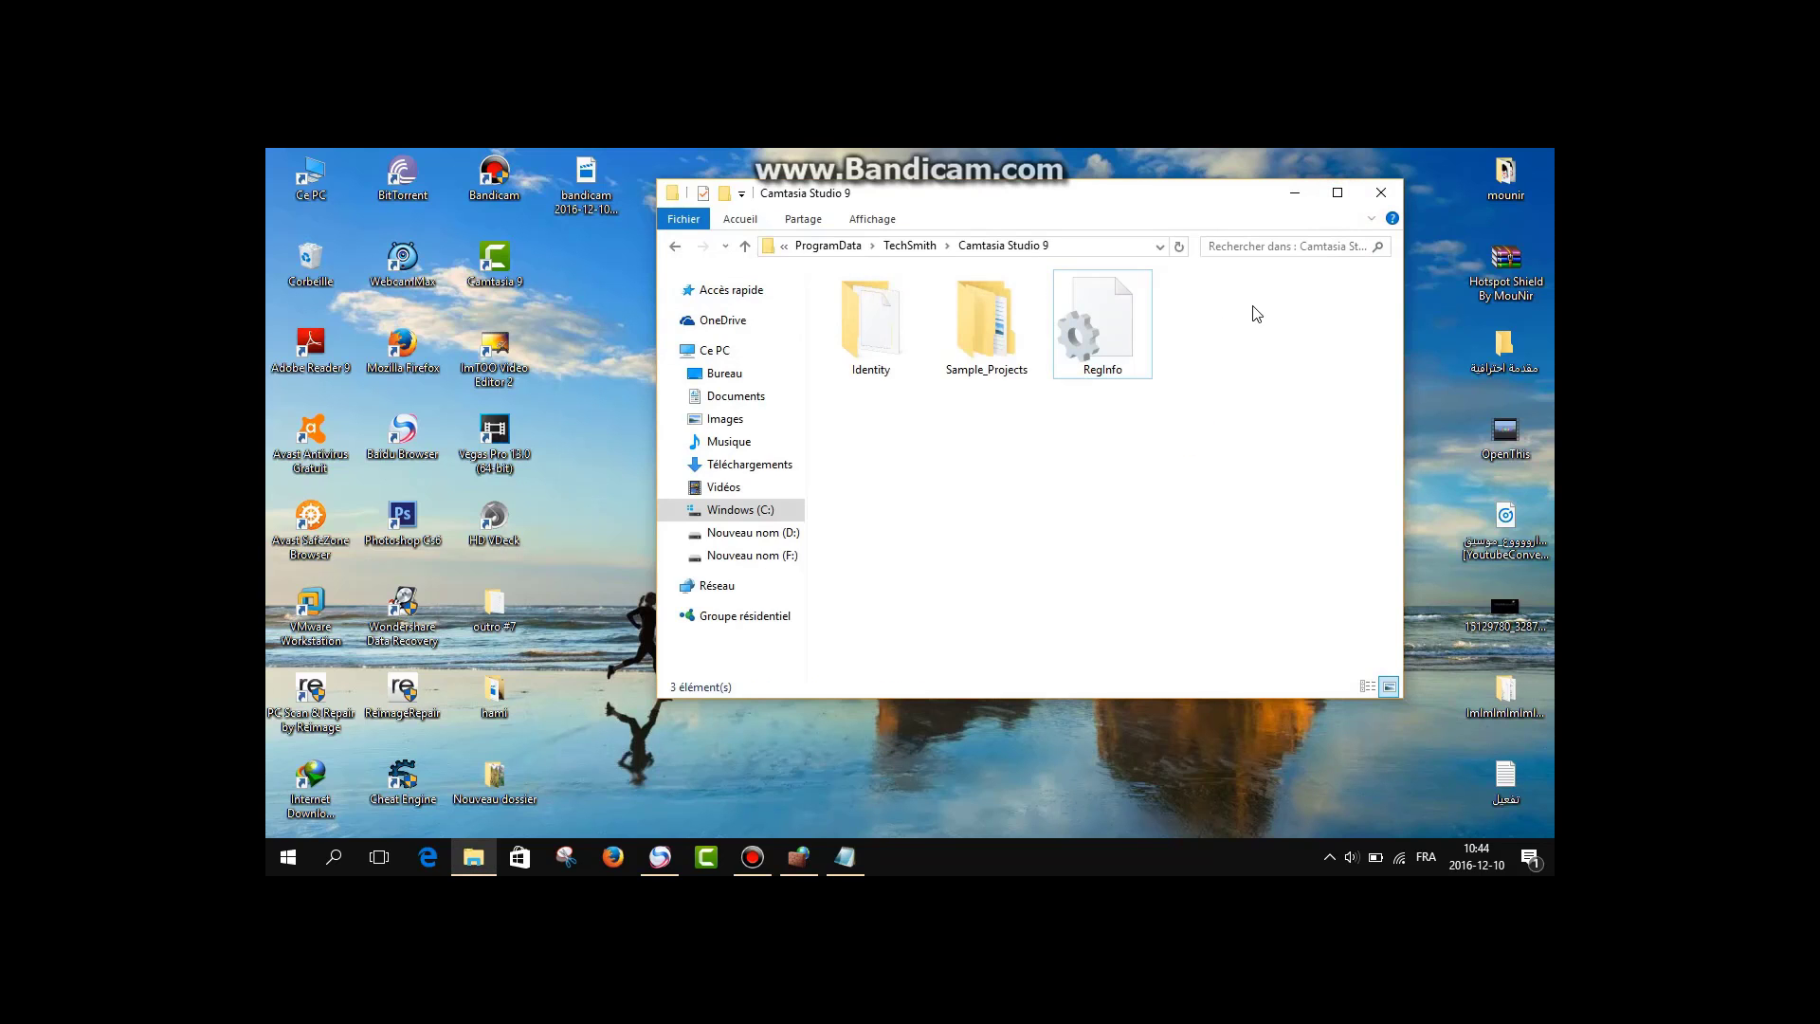
left_click(1295, 194)
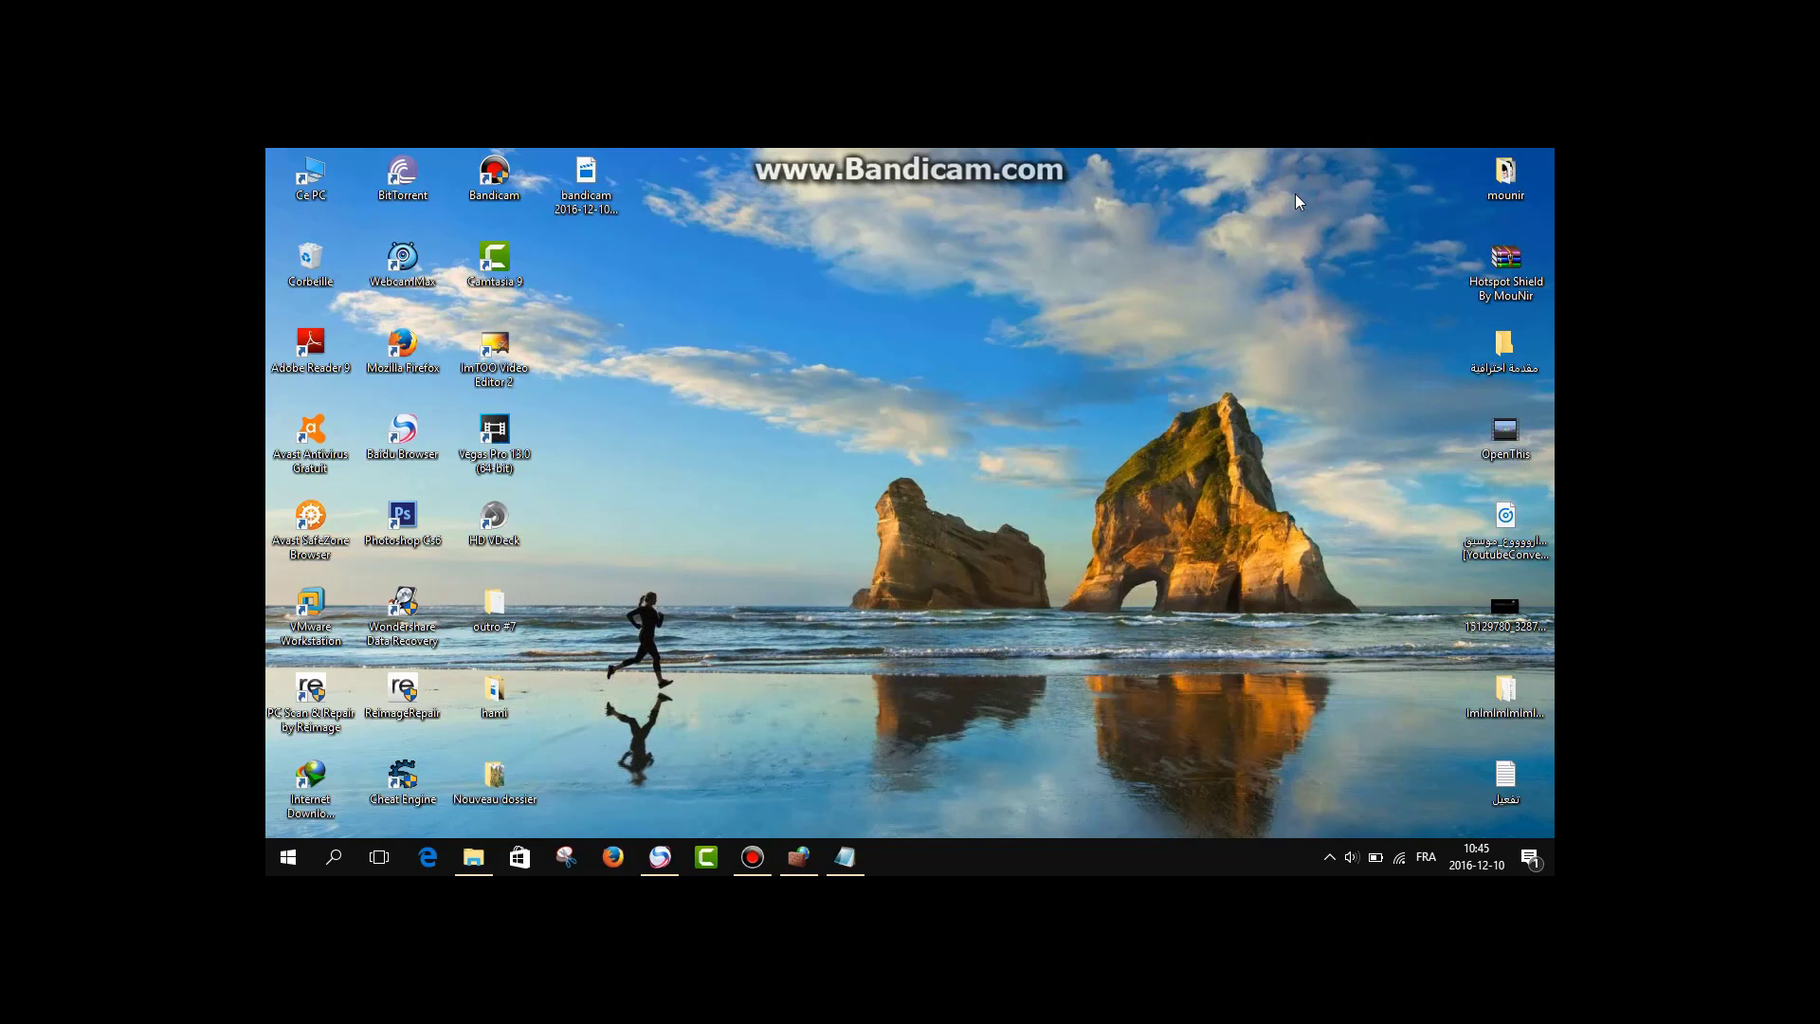
key("alt+Tab")
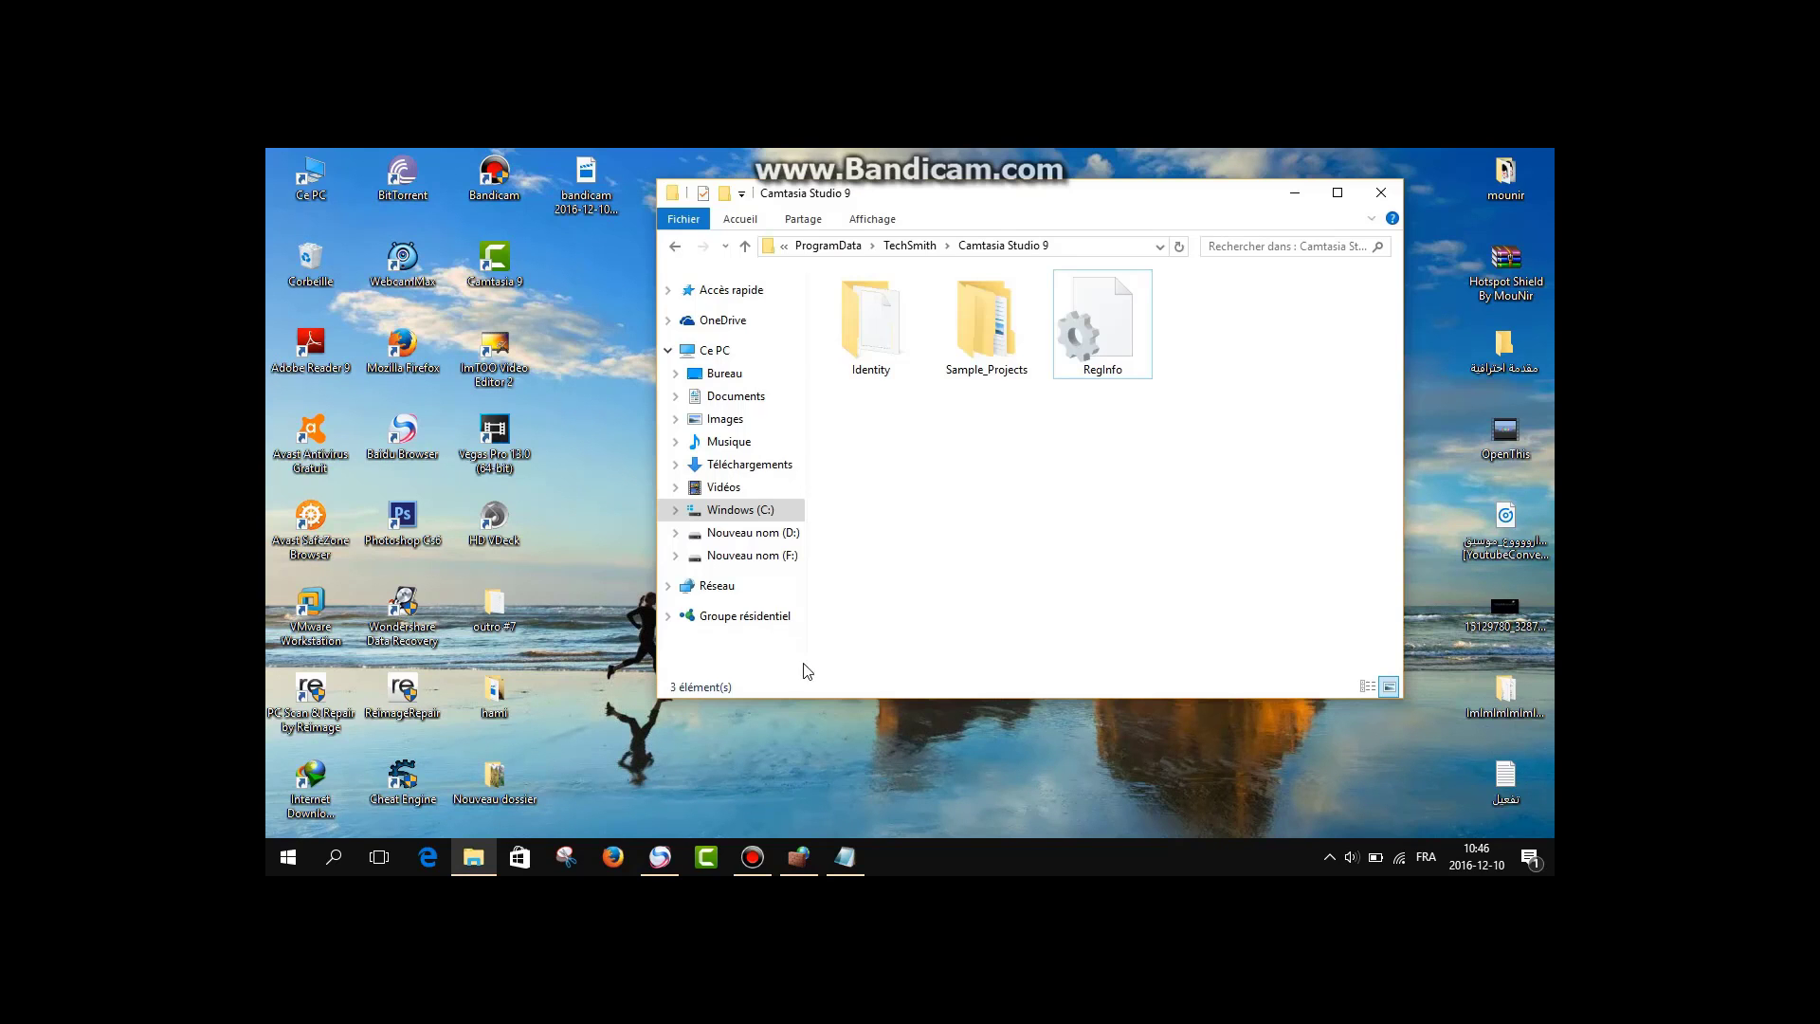
left_click(1380, 193)
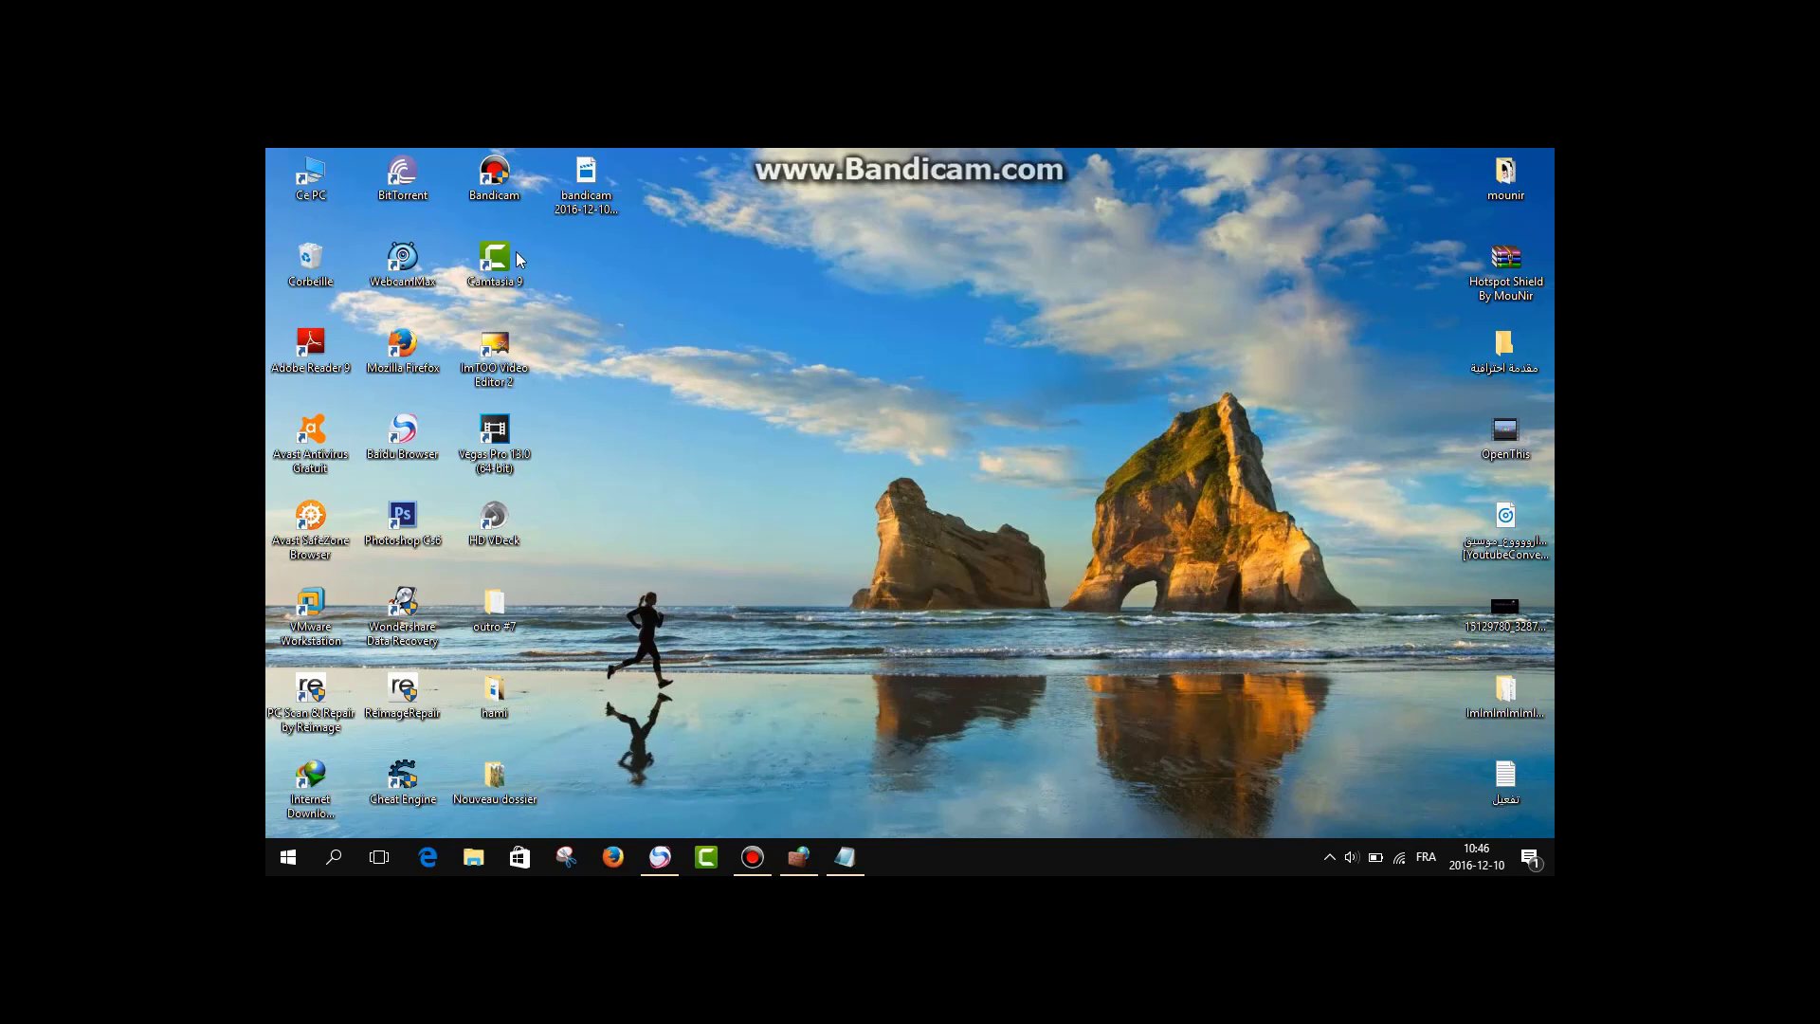
Move the Camtasia 9 shortcut to the middle of the desktop and launch Camtasia with a new project.
left_click_drag(824, 343, 938, 349)
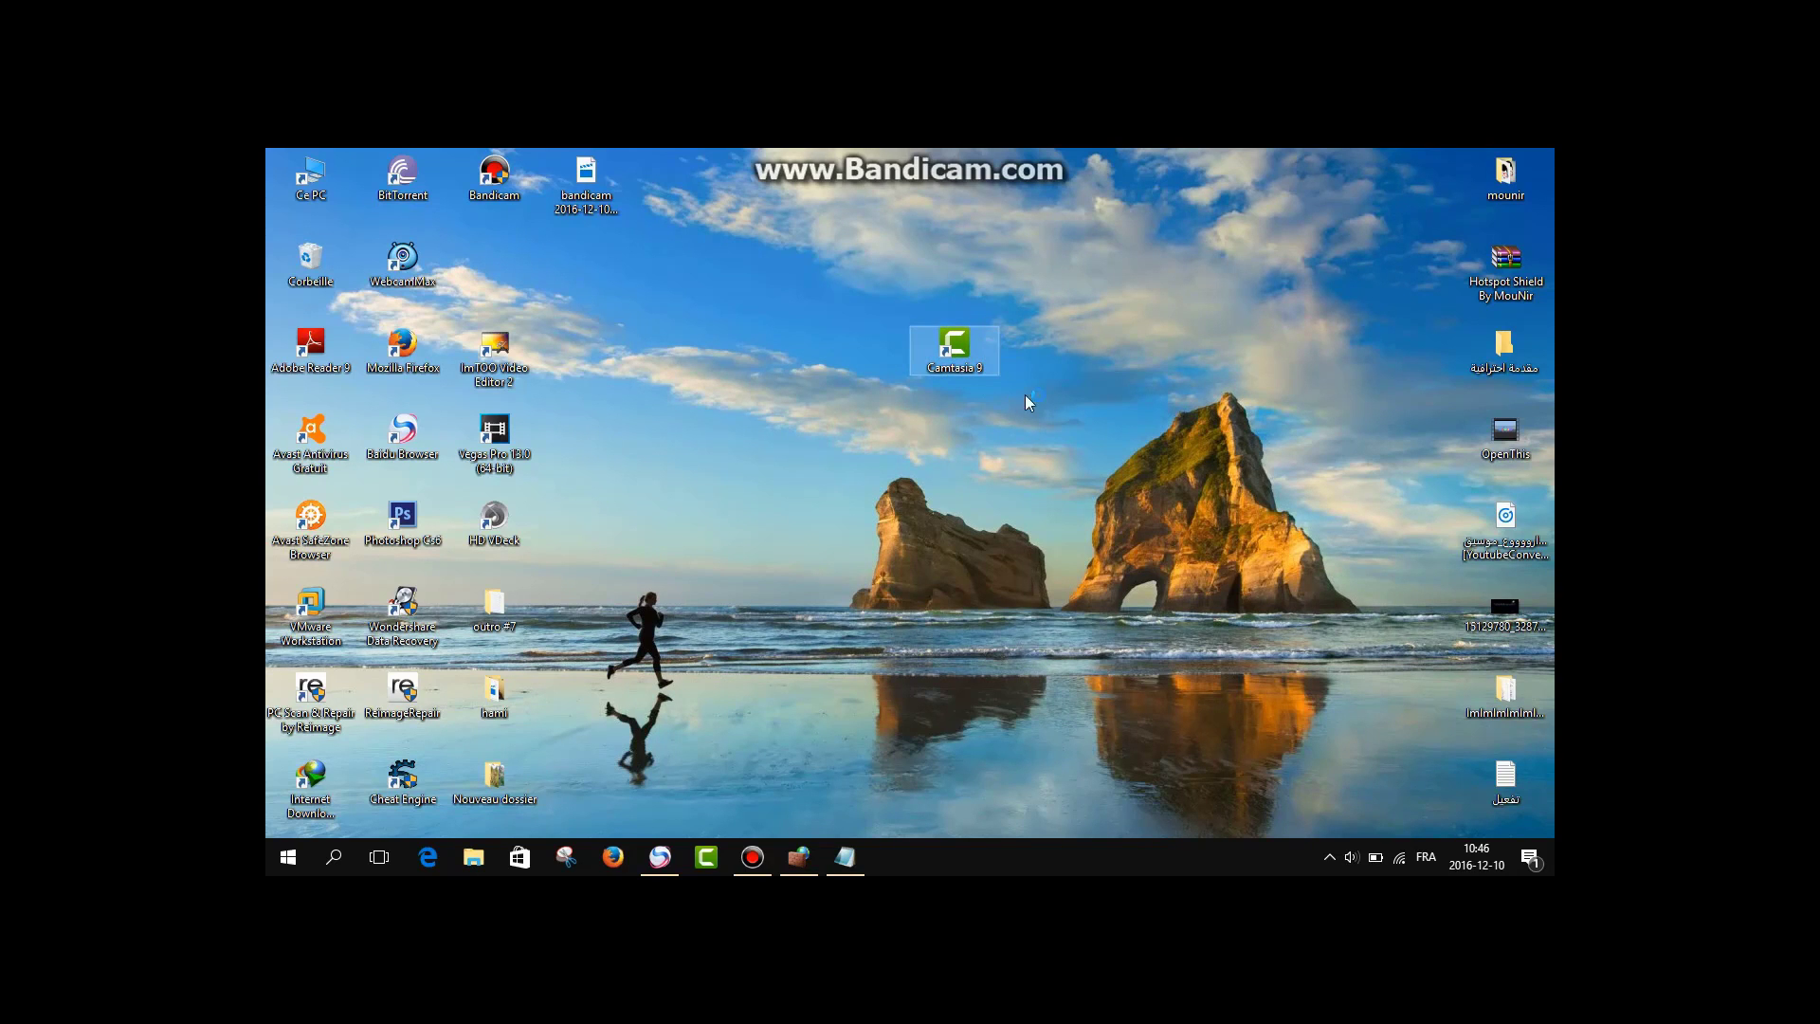
double_click(969, 339)
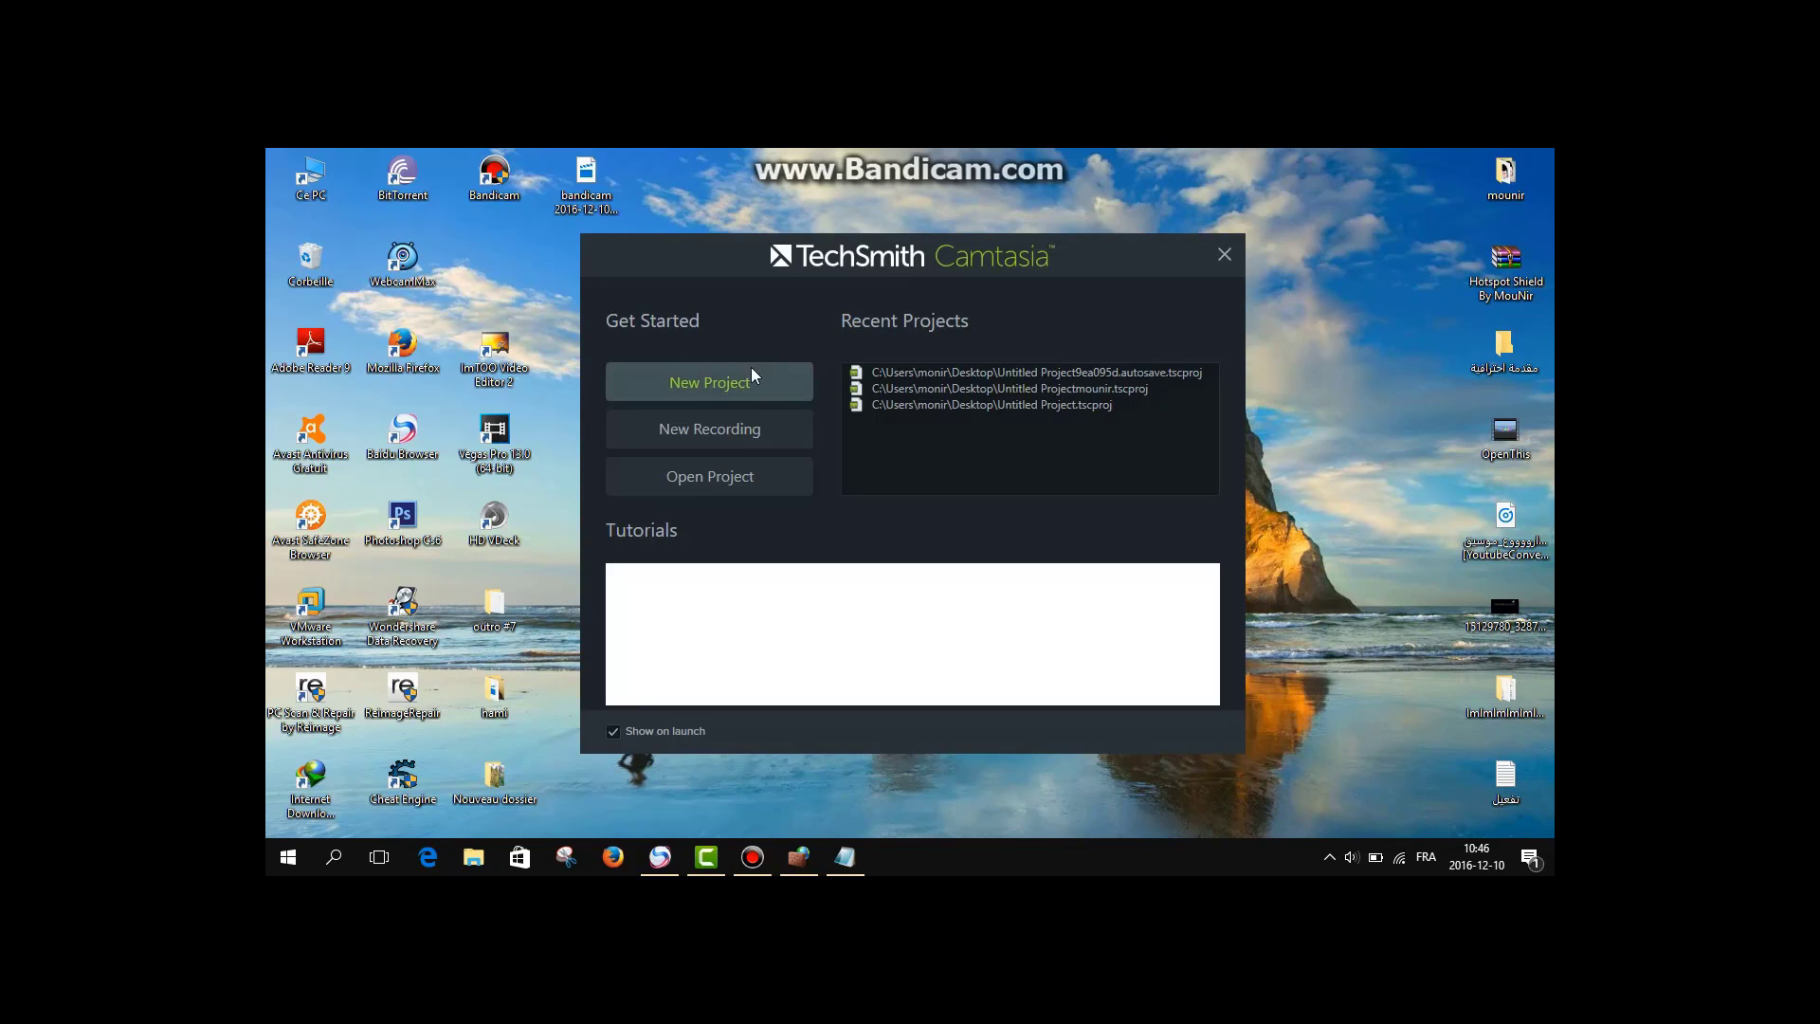
left_click(750, 377)
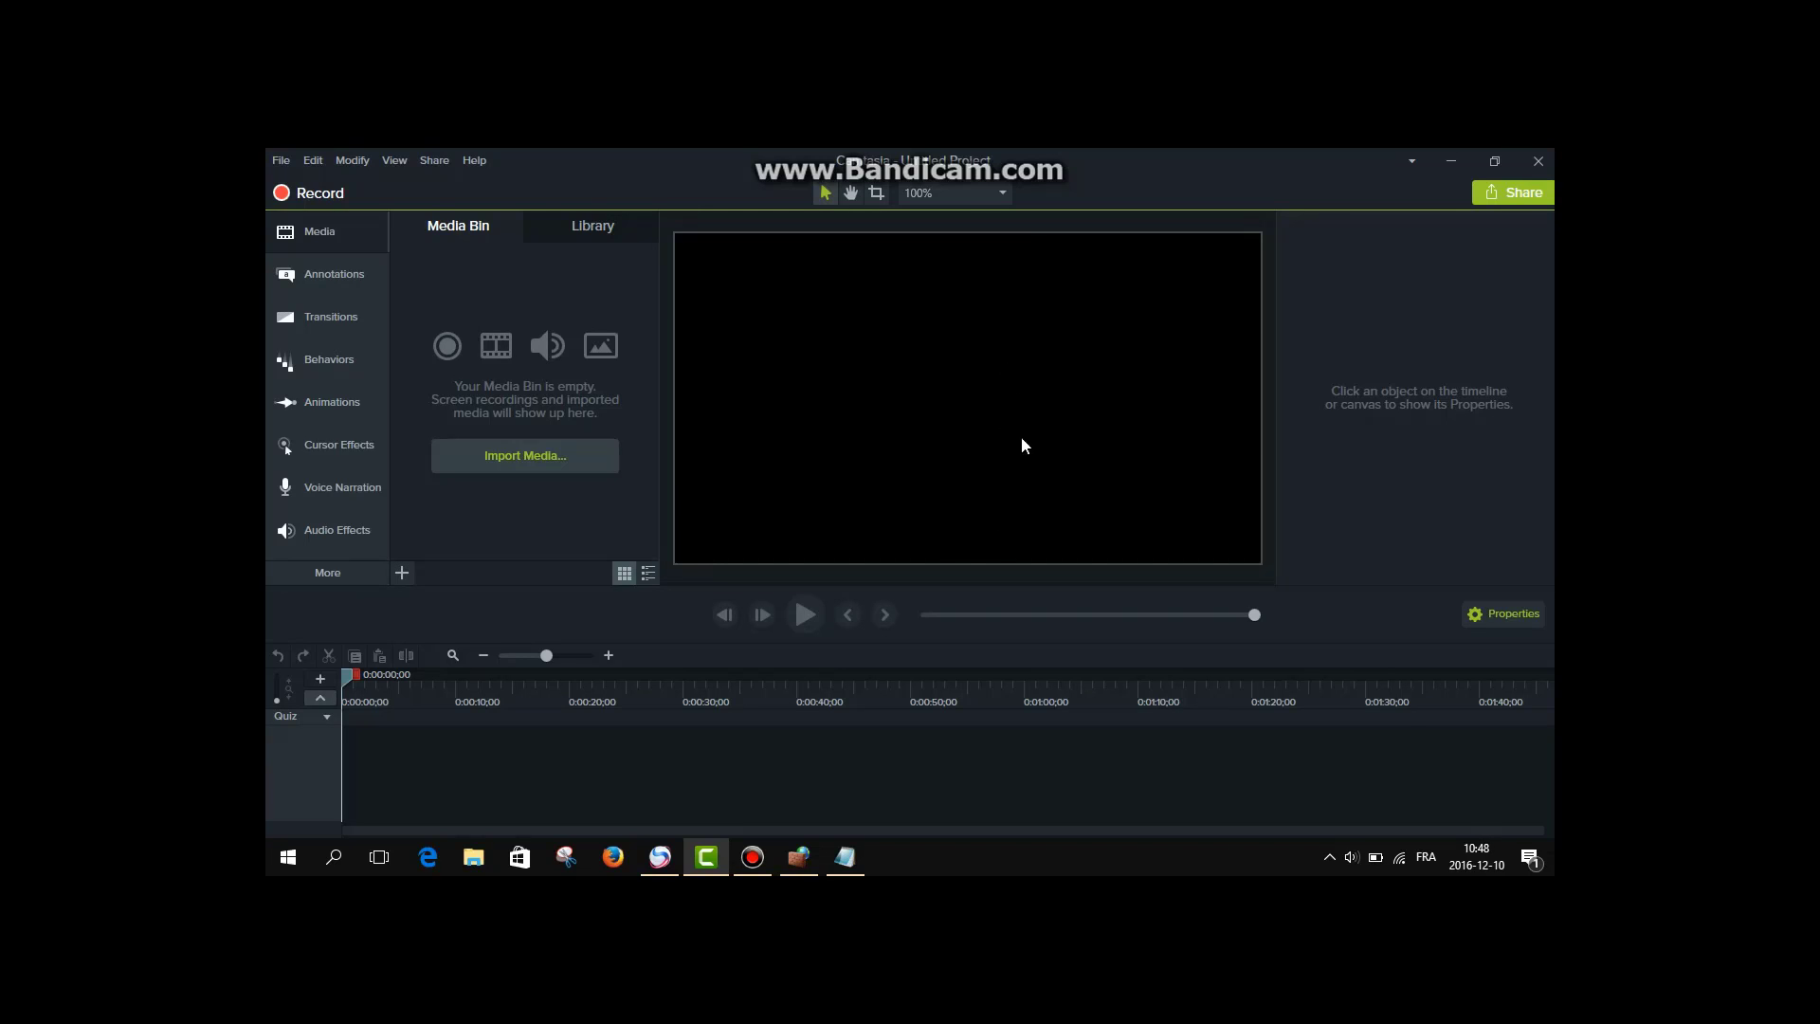
Check the version and license type in the About Camtasia information, and close it.
left_click(476, 160)
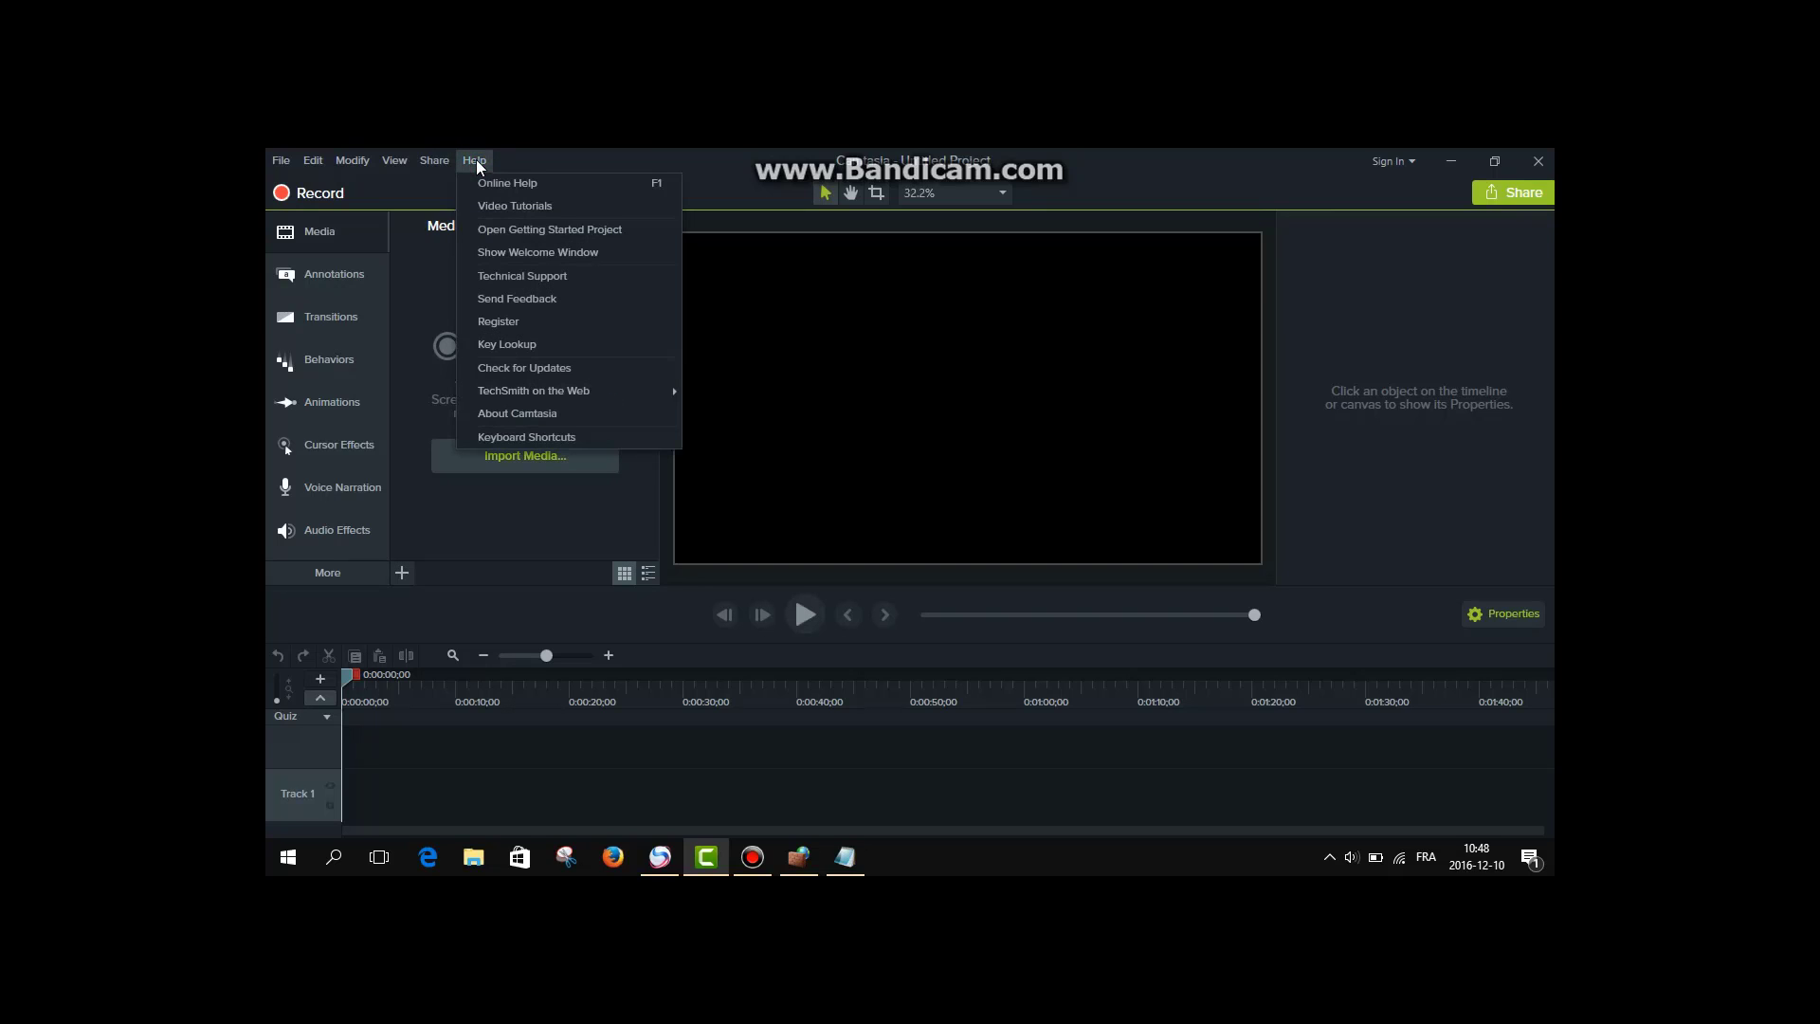
left_click(542, 415)
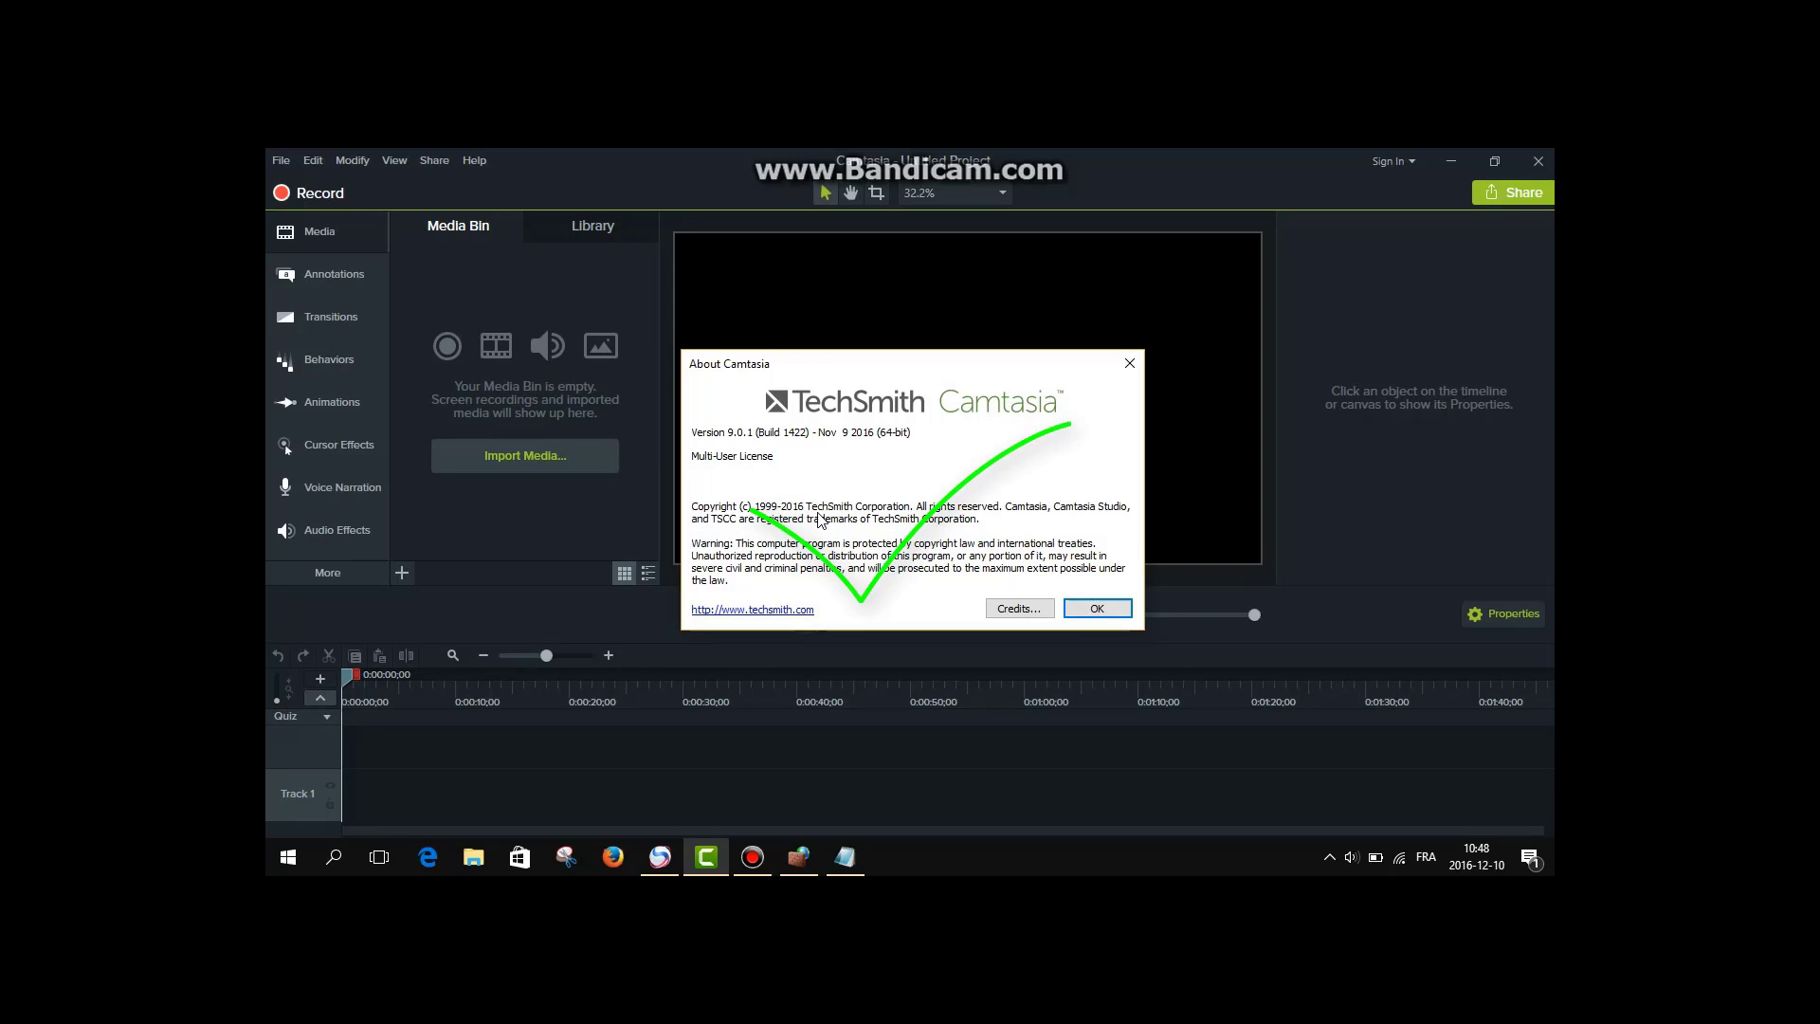
left_click(887, 384)
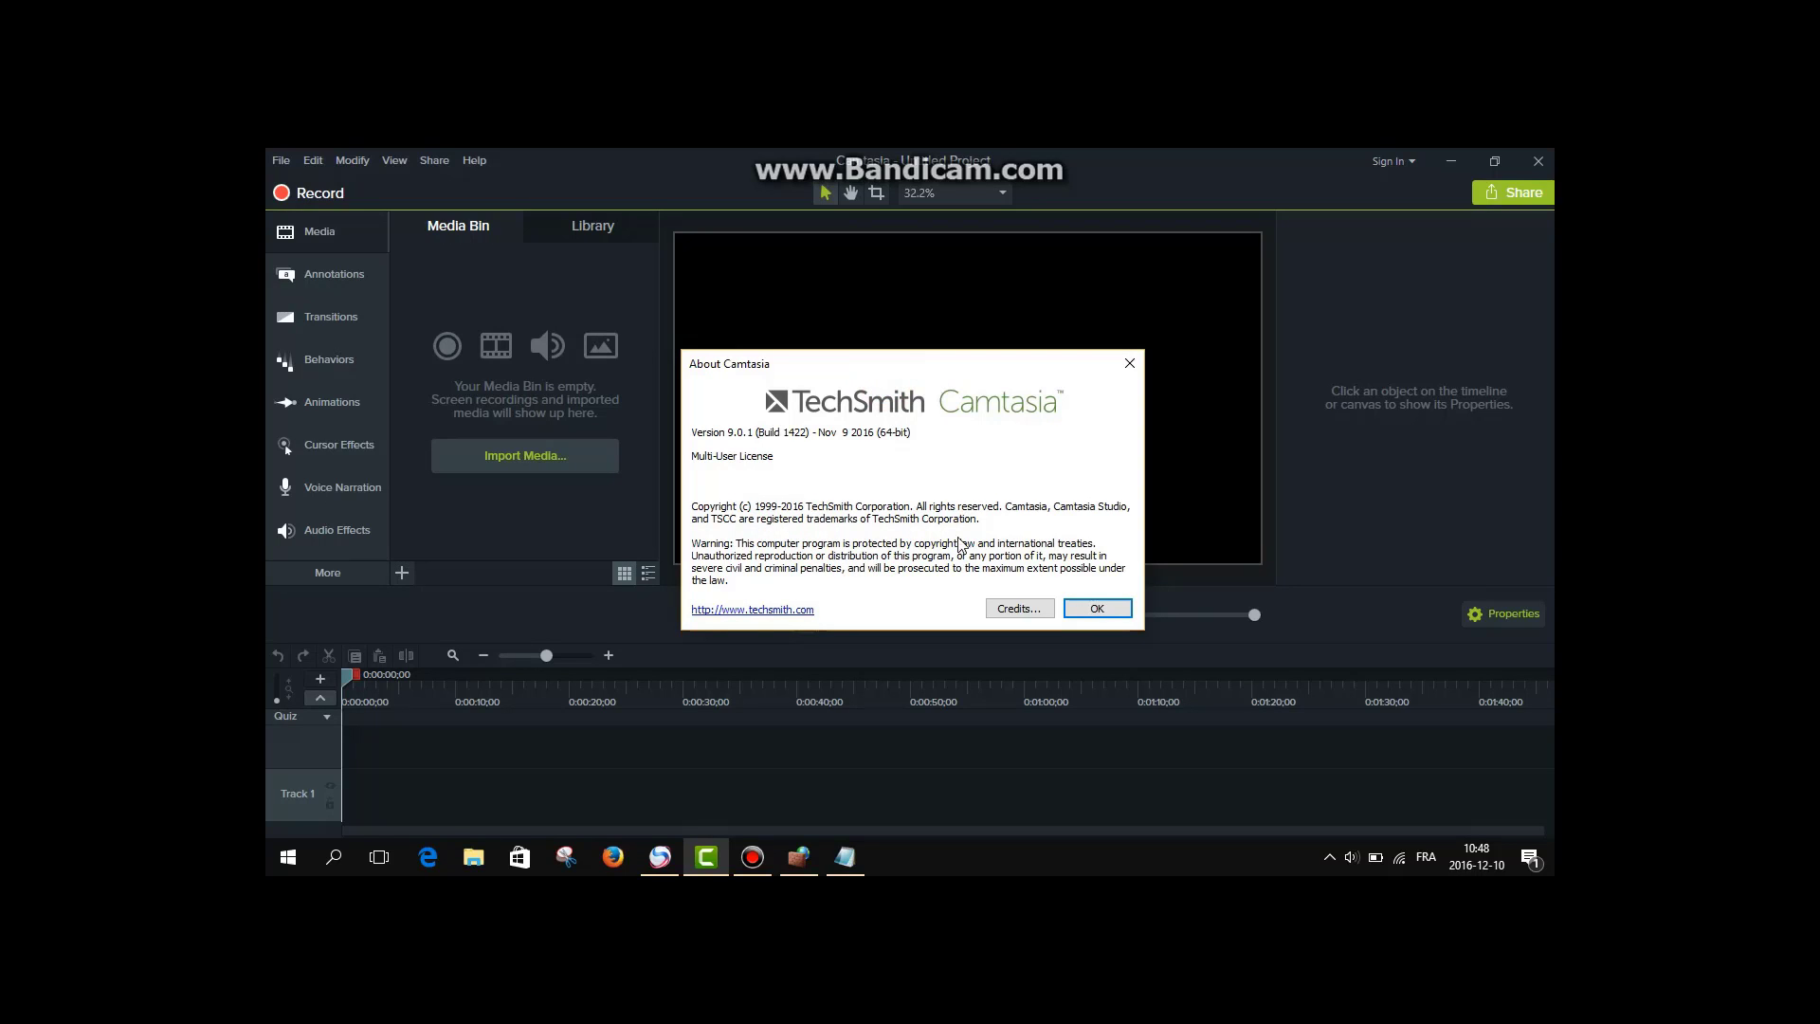
left_click(1087, 609)
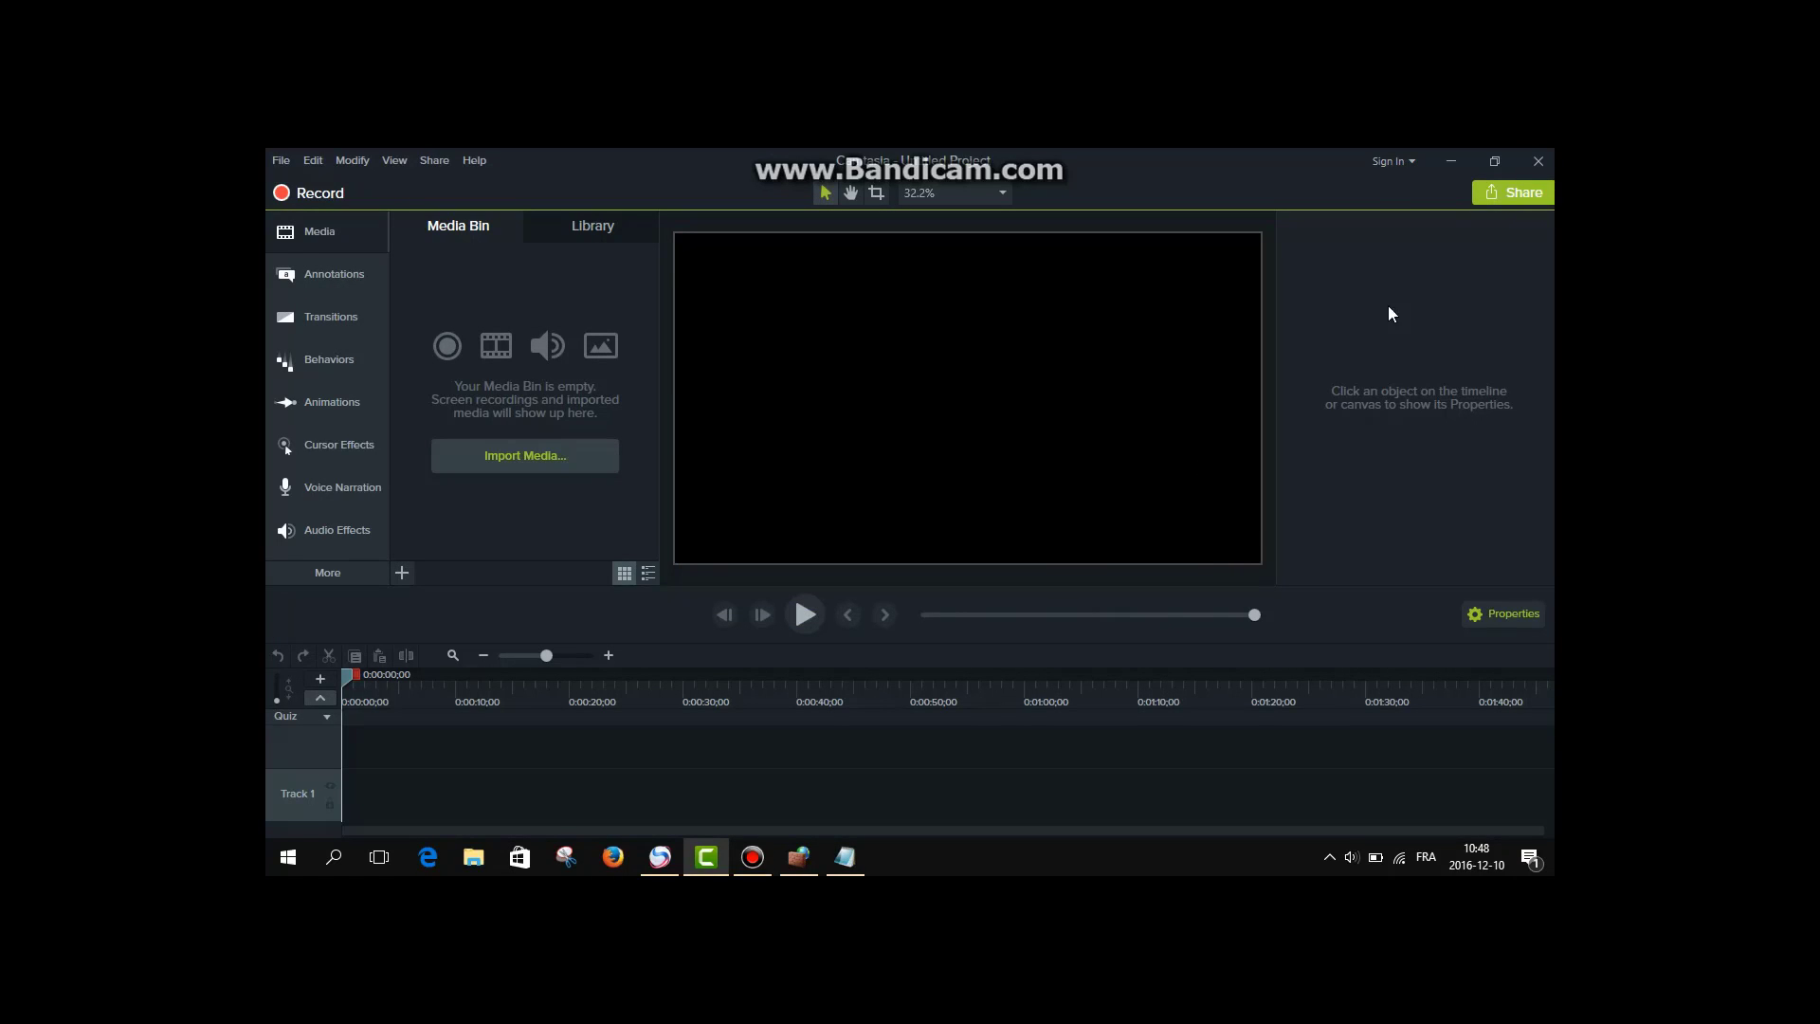